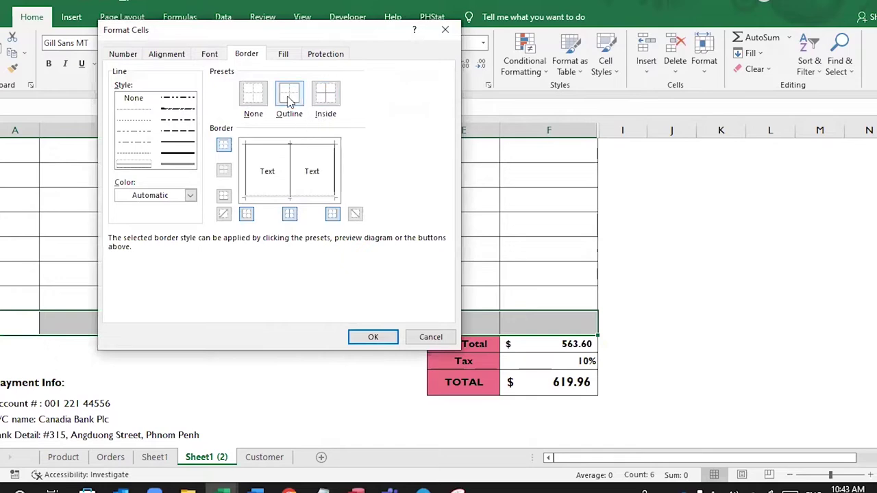
Apply the chosen border settings to the bottom item row of the invoice table and check the rows above.
left_click(372, 336)
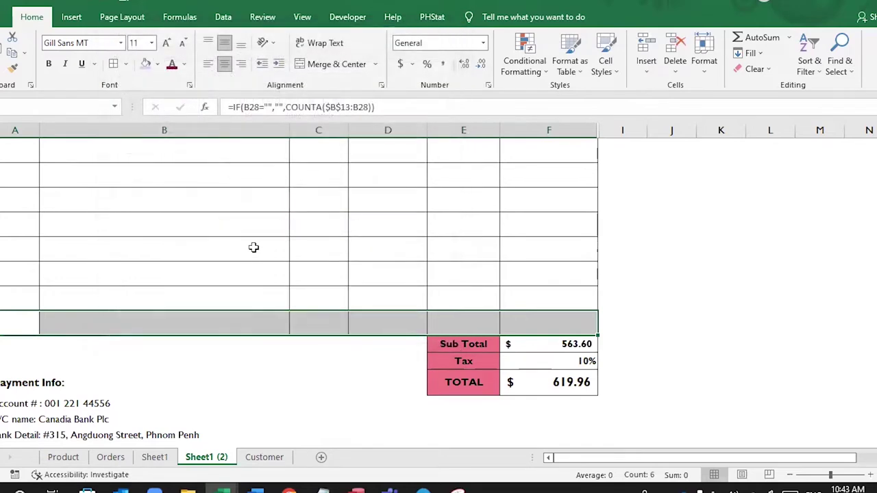
key("Up")
key("Up")
key("Up")
key("Right")
key("Up")
key("Up")
key("Up")
key("Down")
key("Down")
key("Down")
key("Down")
key("Down")
key("Down")
scroll(369, 221, "up", 3)
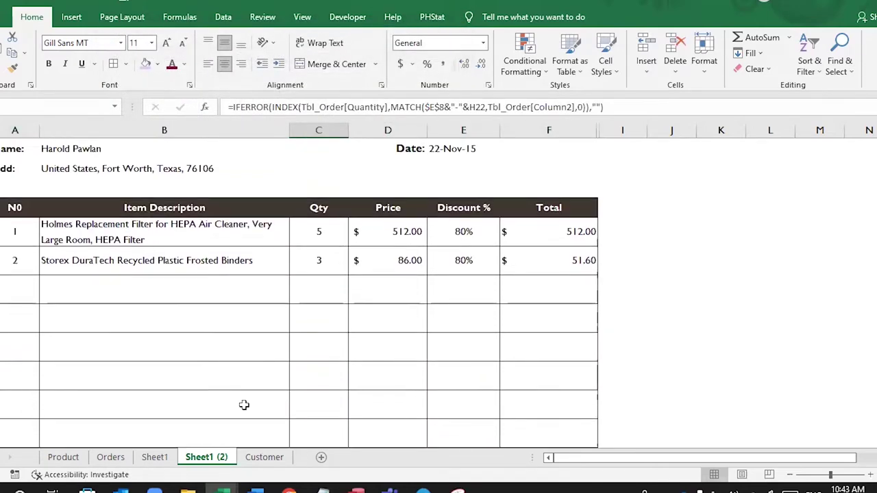
Rename Sheet1 as Invoice1.
left_click(156, 457)
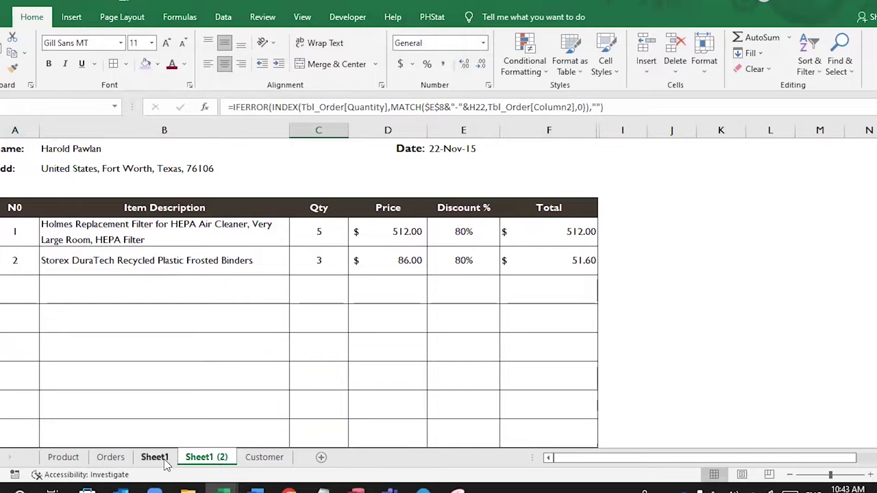
right_click(165, 457)
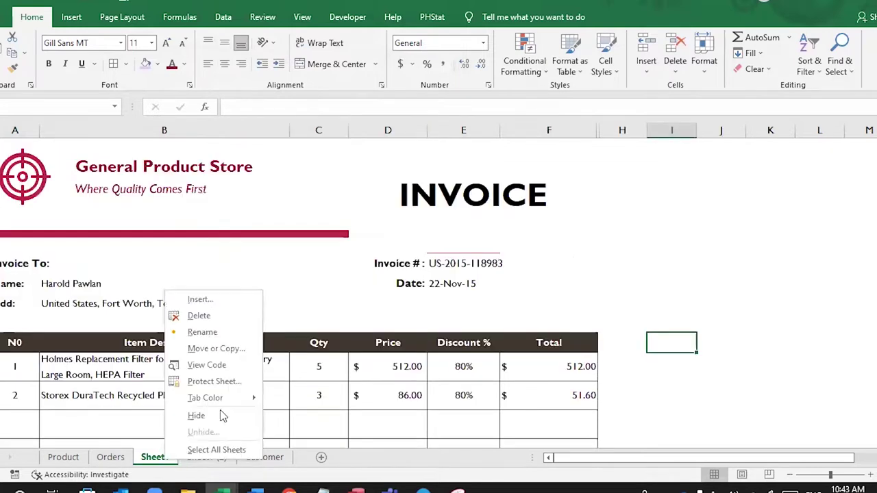
left_click(202, 332)
type("Invoice1")
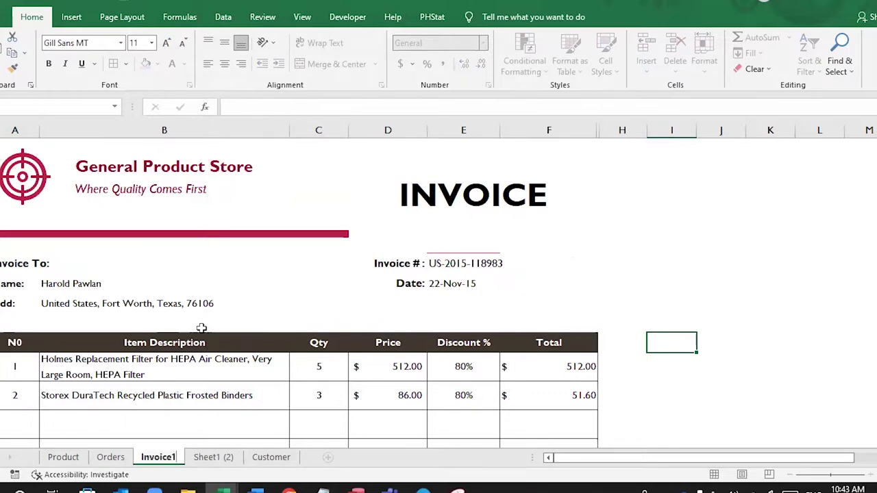
key("Return")
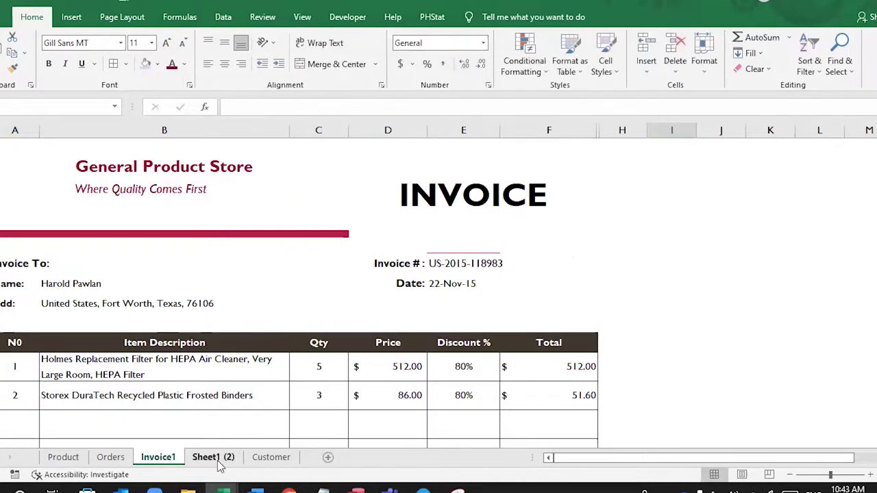
Rename the Sheet1 (2) worksheet as Invoice2.
left_click(213, 457)
right_click(215, 458)
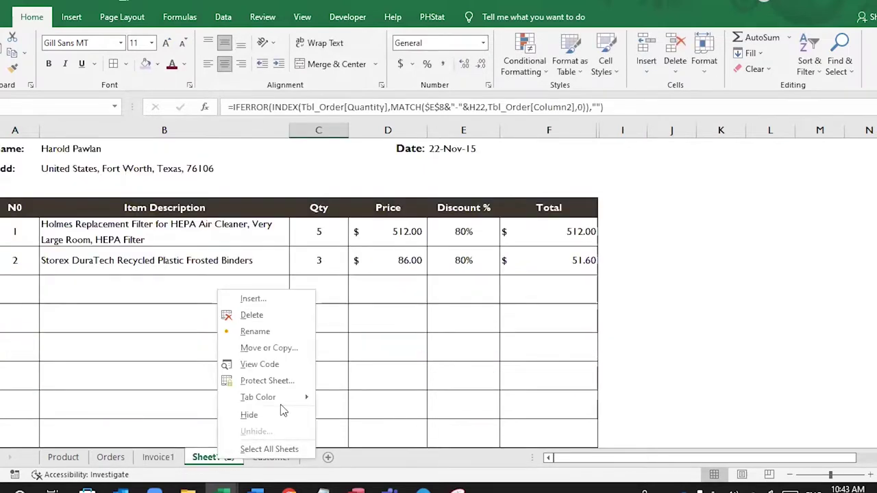
left_click(255, 332)
type("Invoice2")
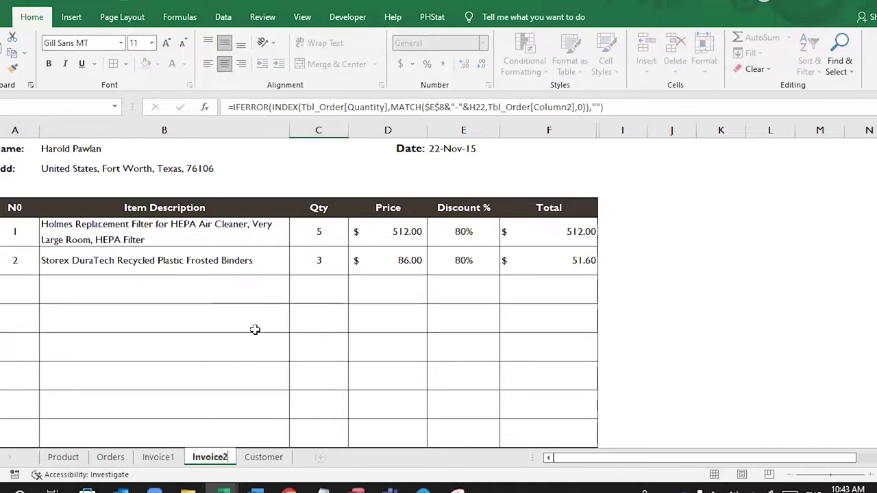
key("Return")
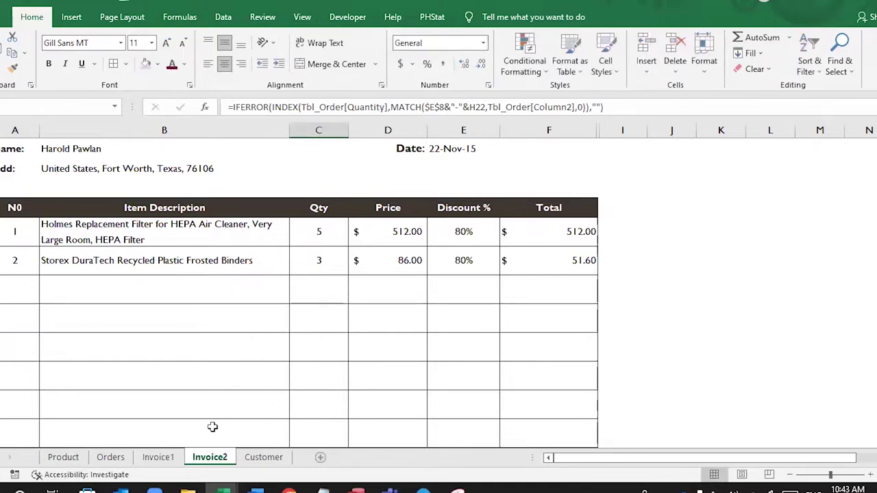
Colour the Invoice2 sheet tab dark pink and the Invoice1 sheet tab purple.
right_click(196, 458)
mouse_move(247, 392)
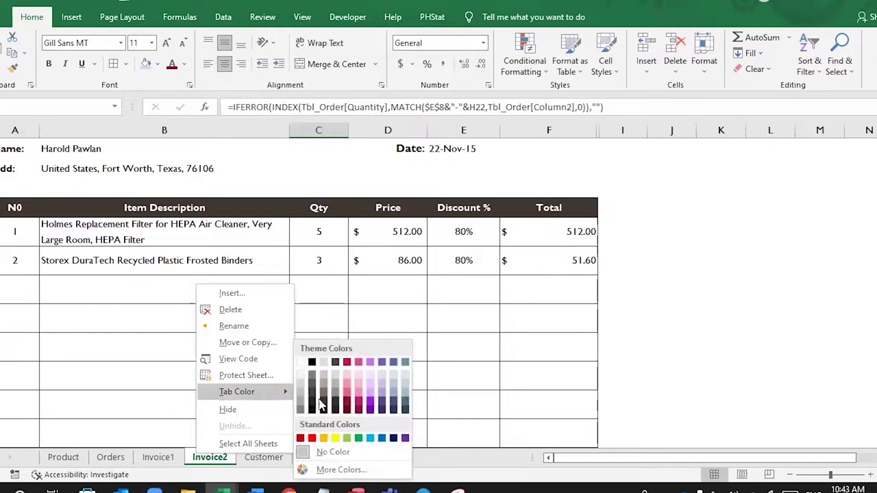
left_click(360, 409)
left_click(158, 457)
right_click(159, 458)
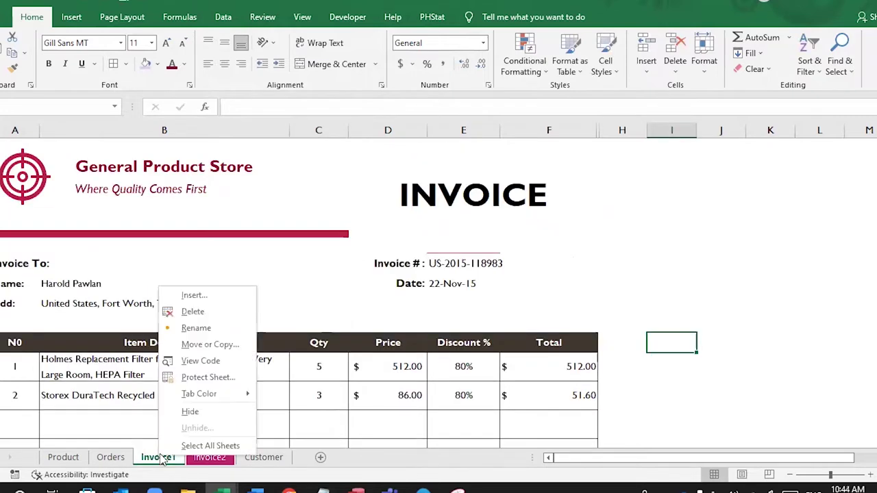
mouse_move(217, 395)
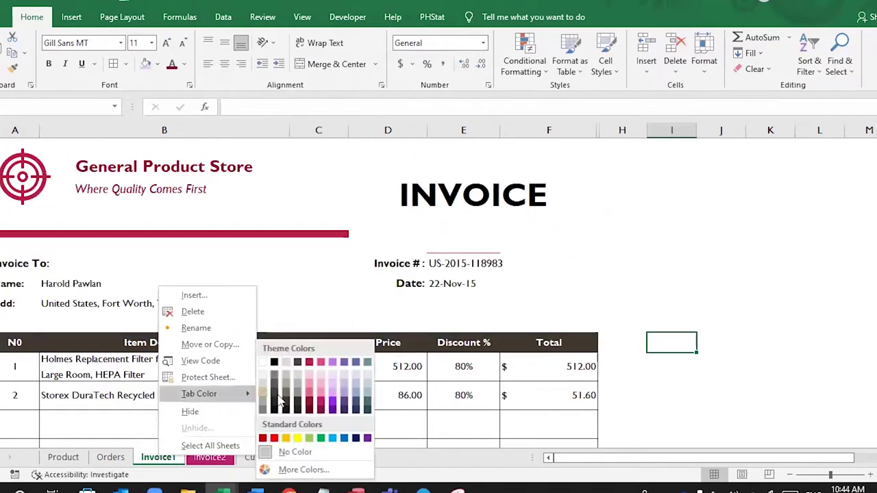
left_click(333, 403)
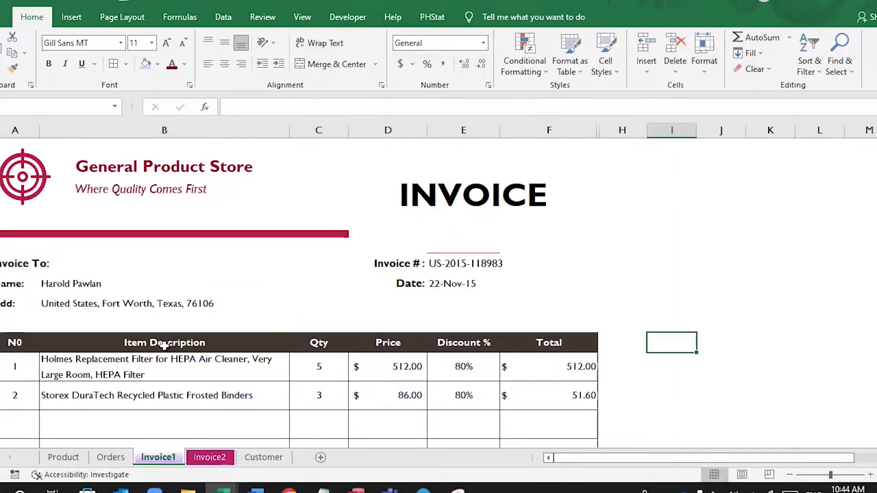
Apply the Berlin theme to the workbook and check its look on the Invoice1 and Invoice2 sheets.
left_click(209, 457)
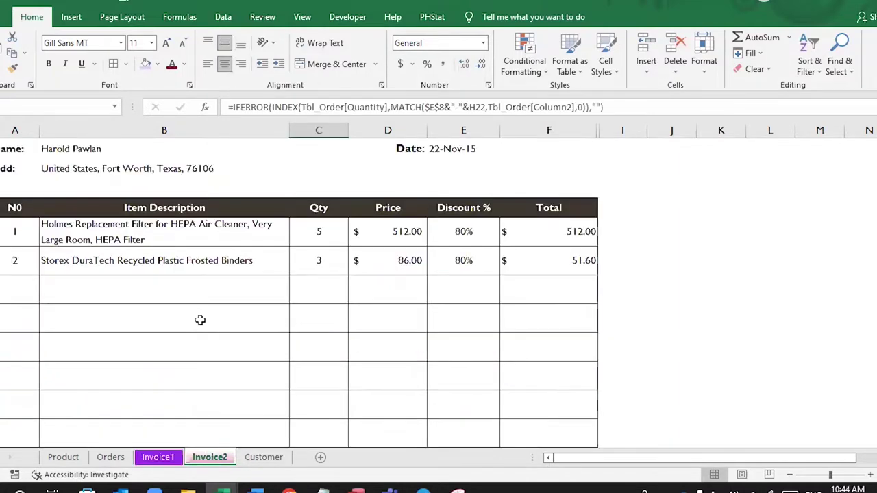
scroll(205, 303, "up", 3)
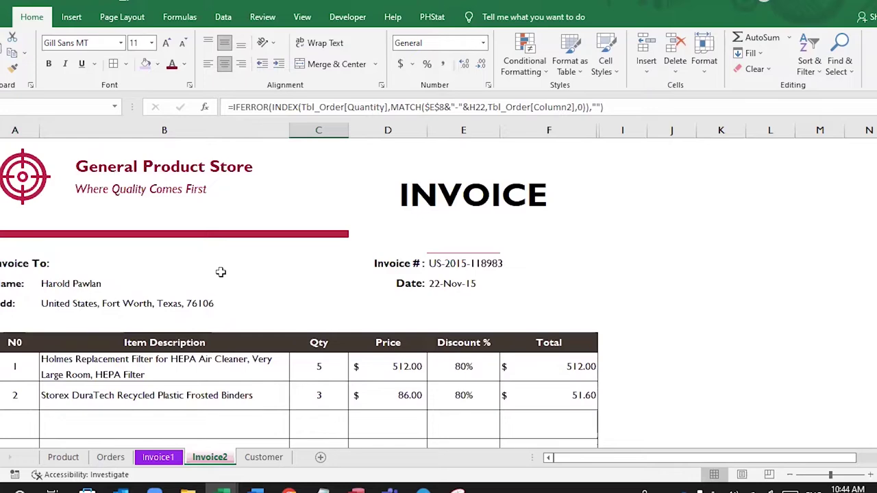
left_click(122, 16)
left_click(15, 62)
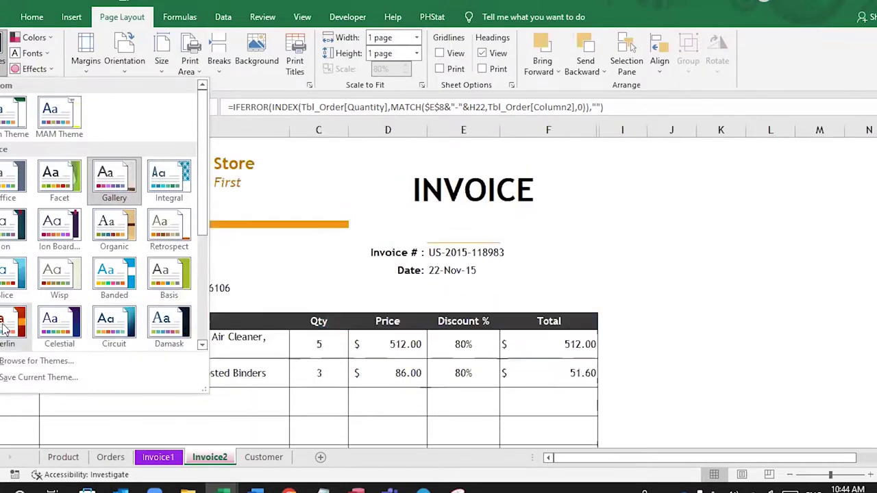
key("Escape")
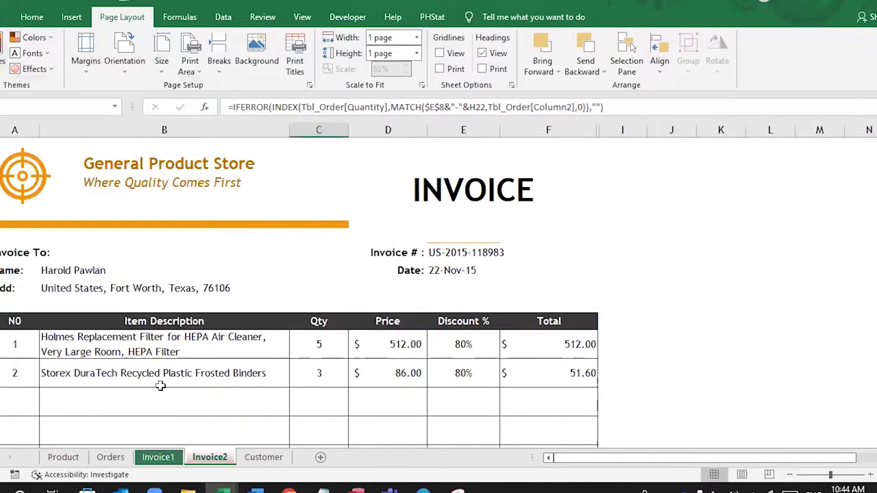
left_click(159, 457)
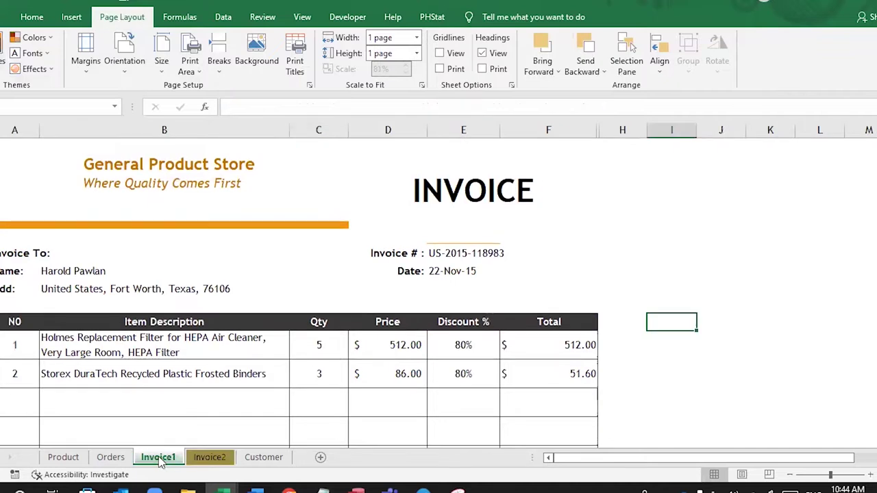
left_click(205, 459)
left_click(565, 344)
left_click(722, 337)
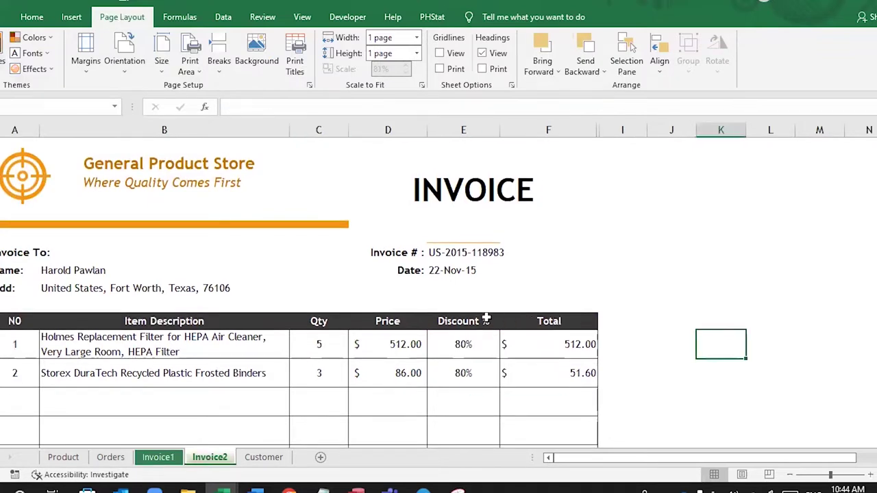
scroll(486, 320, "down", 1)
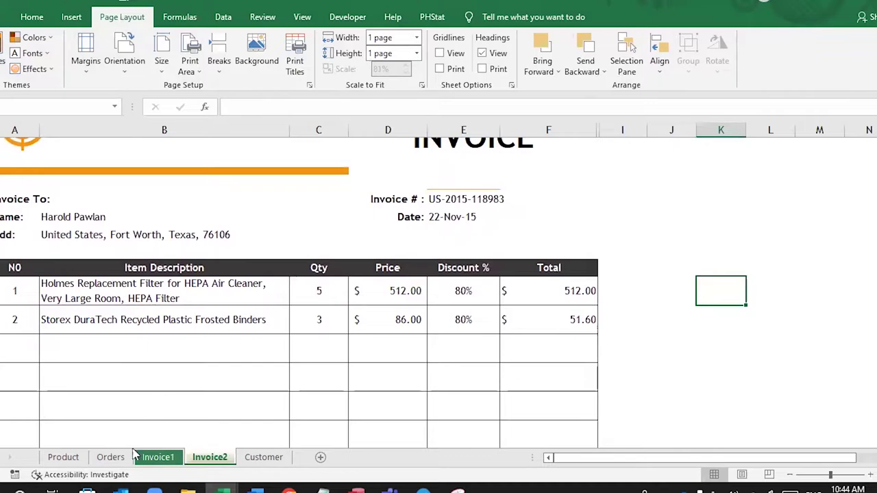
Open the Orders sheet and examine the line numbers and formula in Column1.
left_click(111, 457)
left_click(48, 359)
left_click_drag(784, 464, 562, 464)
scroll(245, 310, "down", 1)
scroll(245, 310, "down", 1)
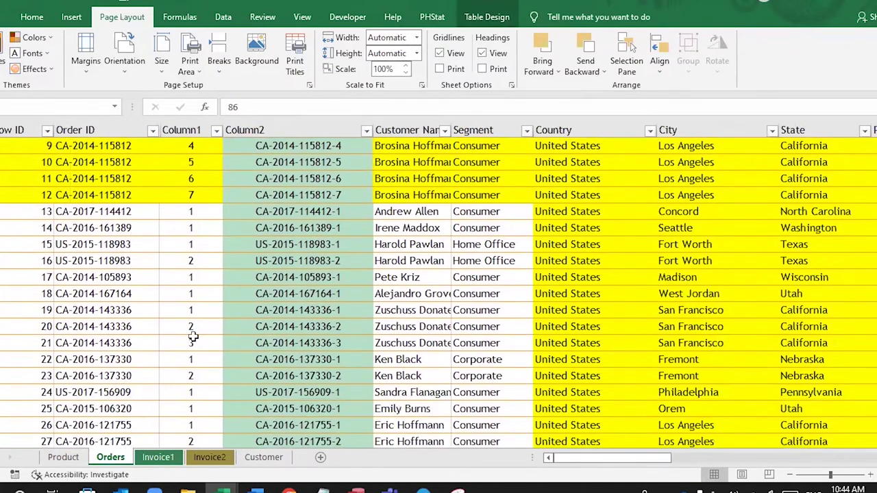
left_click(184, 291)
scroll(231, 157, "down", 1)
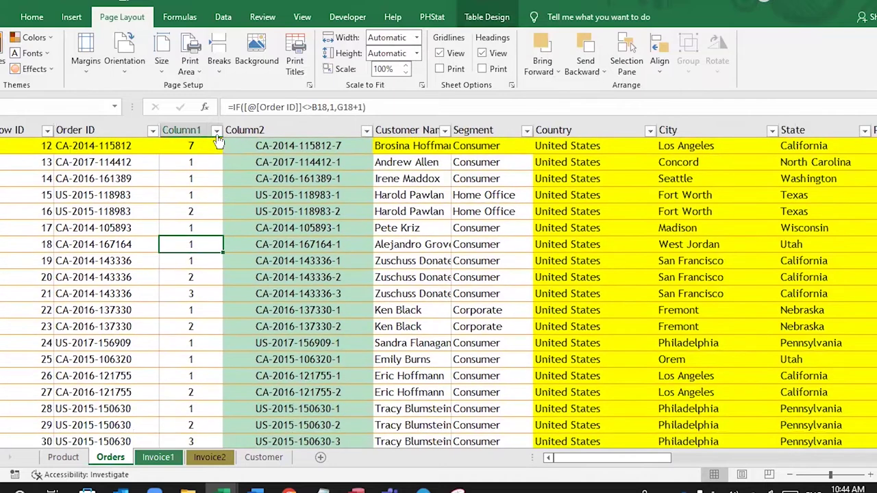
Filter Column1 of the Orders table to show only the value 14 and inspect the matching order.
left_click(216, 132)
left_click_drag(211, 302, 208, 343)
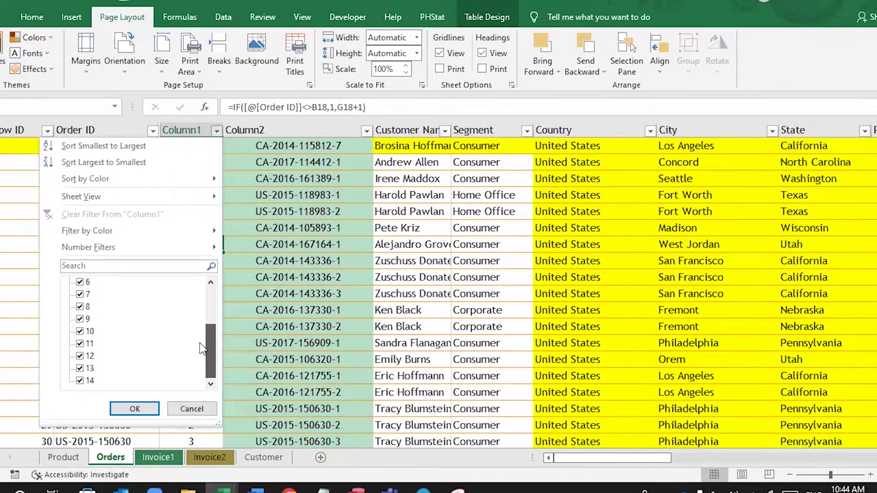
mouse_move(212, 345)
left_mouse_down()
mouse_move(211, 301)
mouse_move(210, 346)
left_mouse_up()
left_click(88, 285)
left_click(80, 380)
left_click(135, 410)
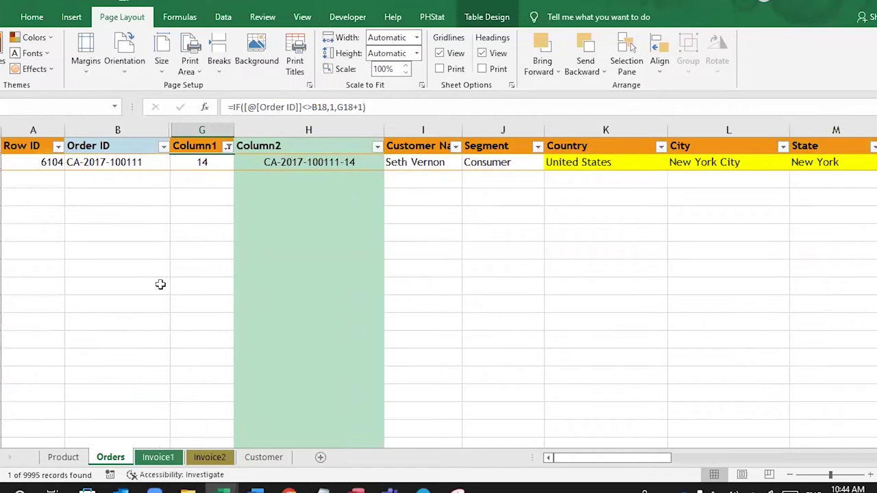
left_click(113, 164)
left_click(219, 164)
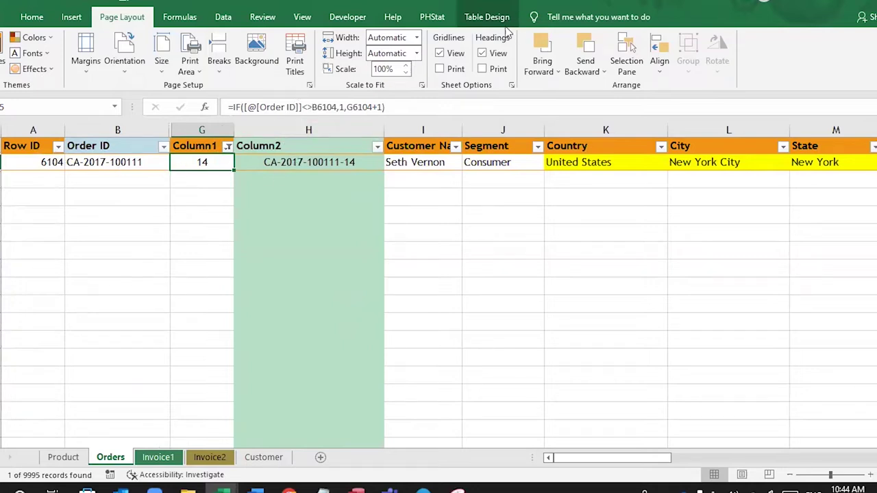
Remove the filter from the Orders table.
left_click(223, 16)
left_click(407, 51)
left_click(205, 228)
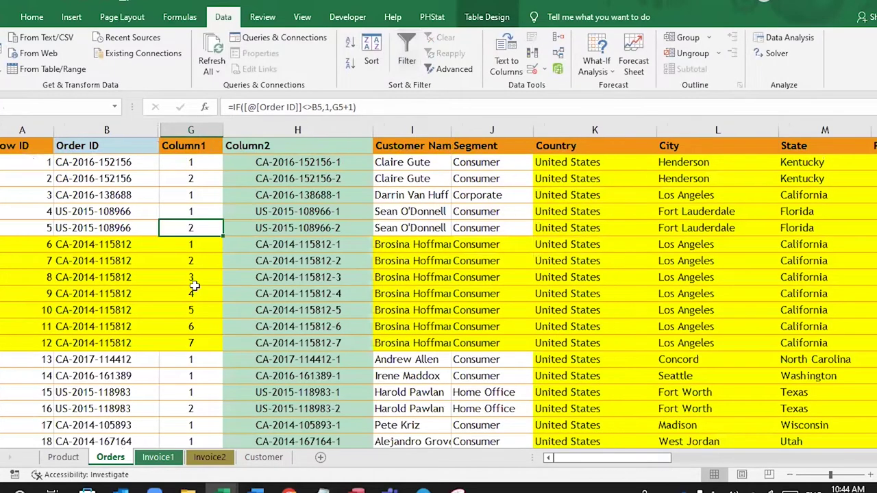
Examine the Column1 IF formula in row ID 12 and compare the line numbering of orders farther down.
scroll(194, 285, "down", 1)
left_click(195, 292)
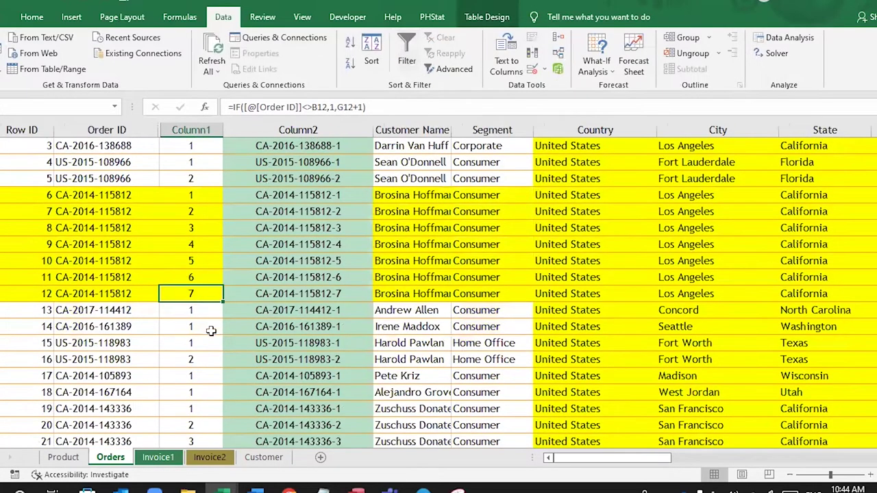
key("F2")
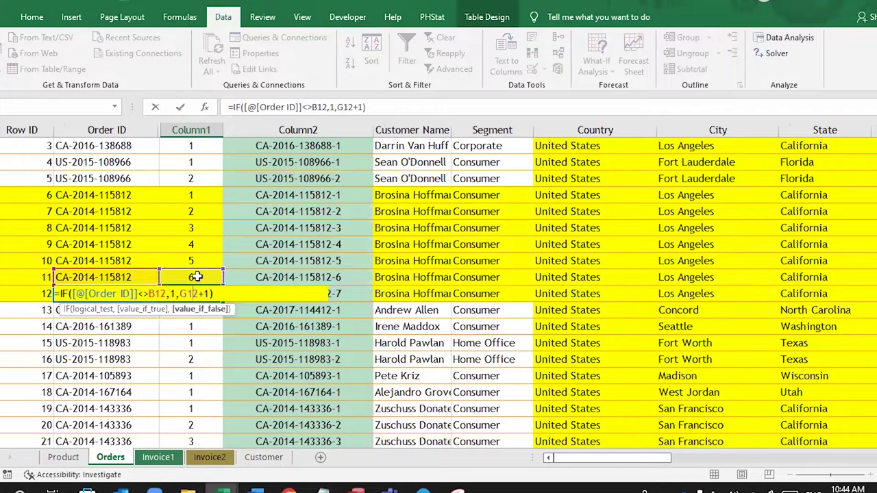
key("Return")
scroll(199, 309, "down", 5)
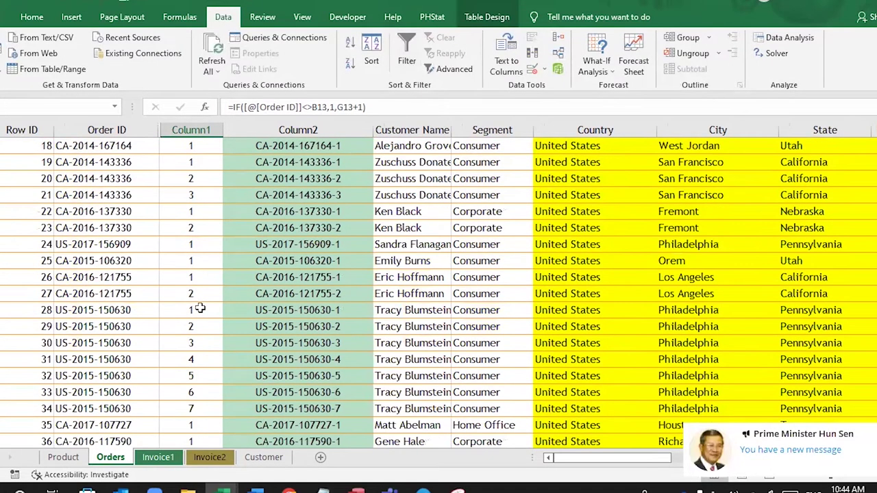
scroll(199, 309, "down", 3)
left_click(196, 310)
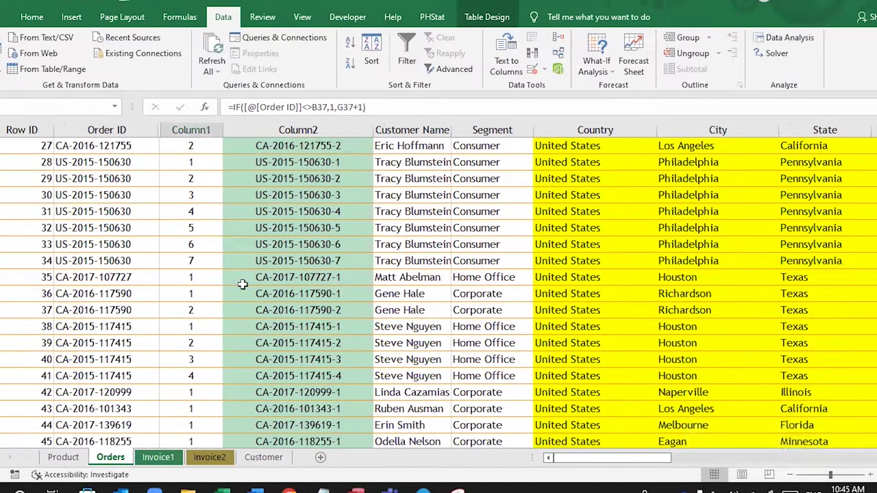
left_click(203, 324)
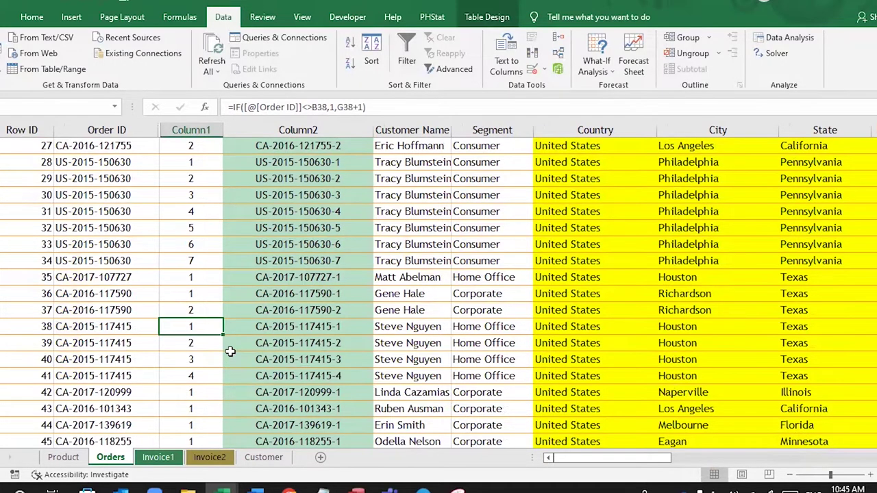
Go to the last row of the Orders table and review the Column1 numbering near the end.
key("ctrl+Down")
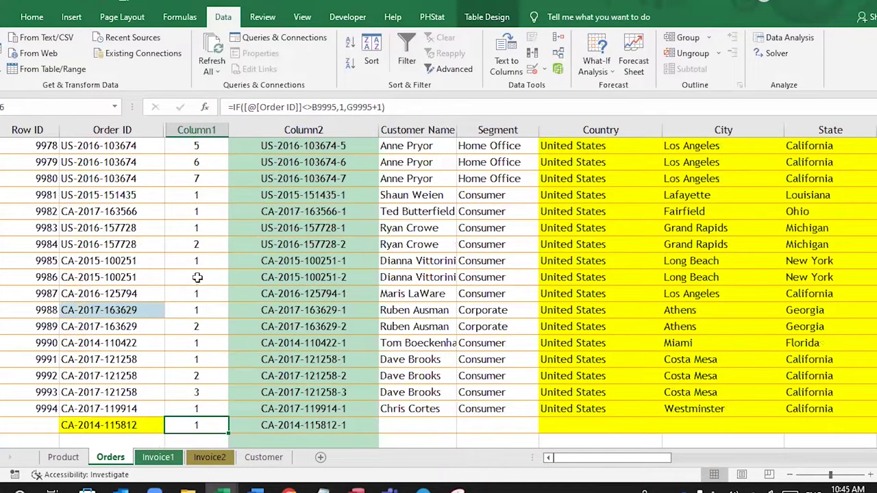
scroll(197, 277, "up", 1)
left_click_drag(203, 229, 199, 163)
scroll(199, 272, "up", 2)
scroll(198, 273, "up", 13)
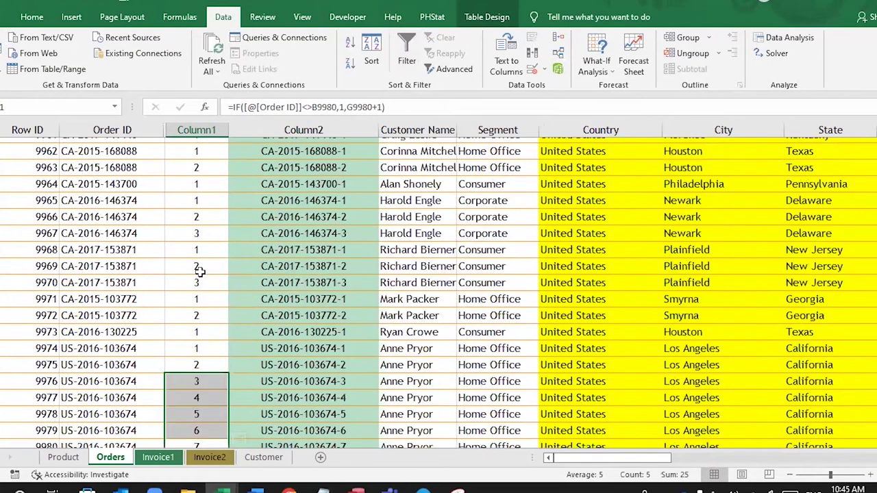
scroll(198, 272, "down", 12)
scroll(209, 399, "down", 7)
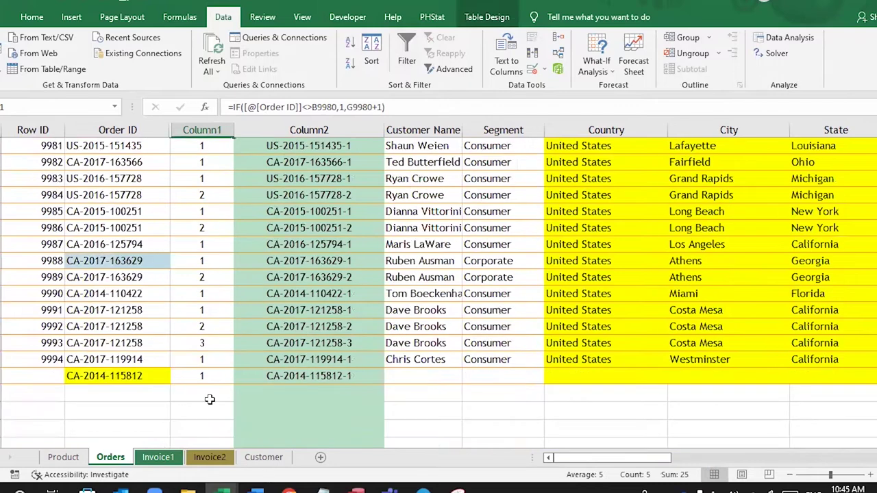
left_click(198, 331)
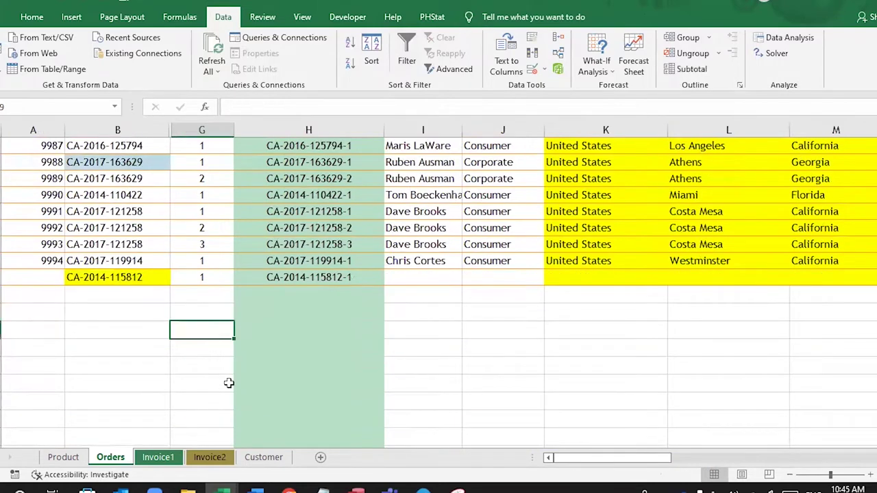
Below the Orders table, enter =MAX(Tbl_Order[Column1]) to find the highest line number.
type("=max")
key("Tab")
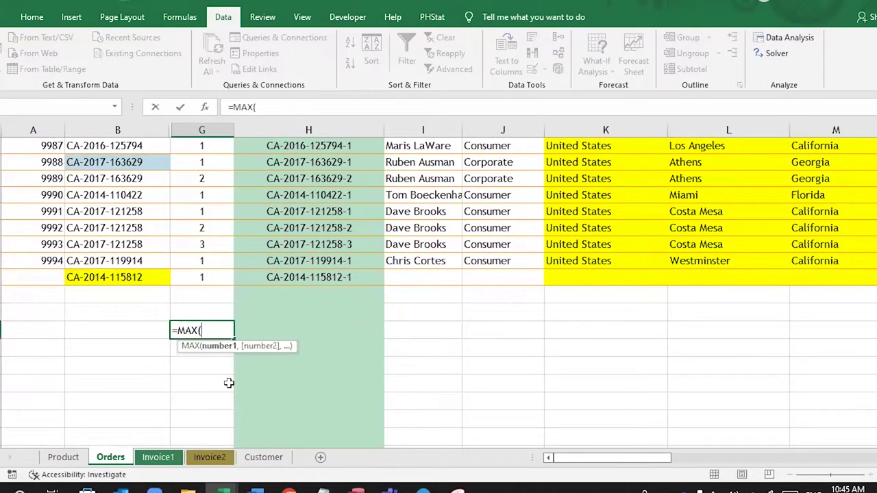
type("Tbl_Order")
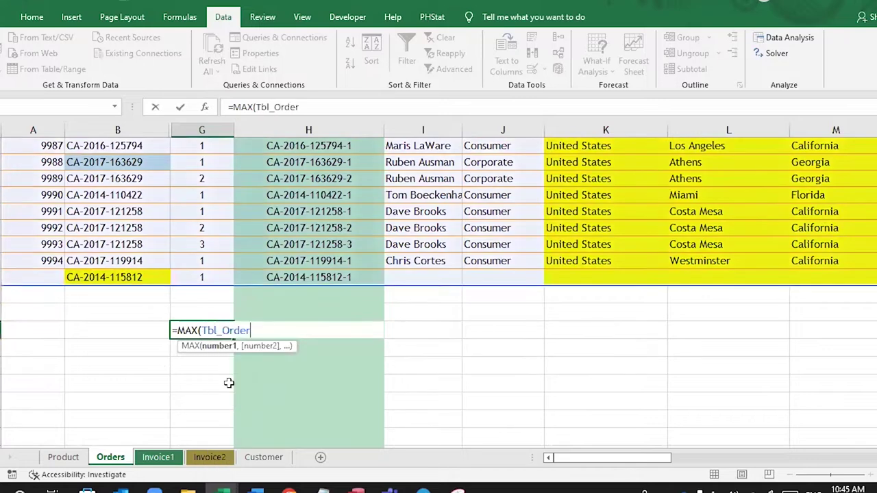
type("[col")
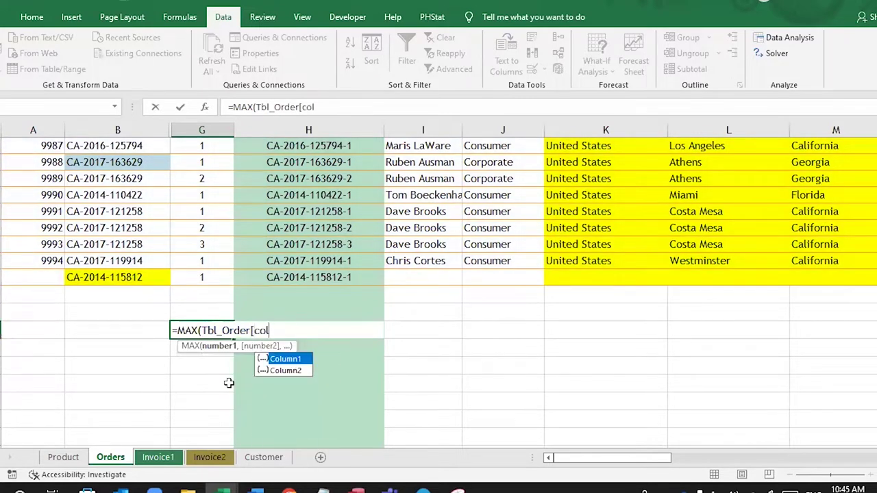
key("Tab")
type("]")
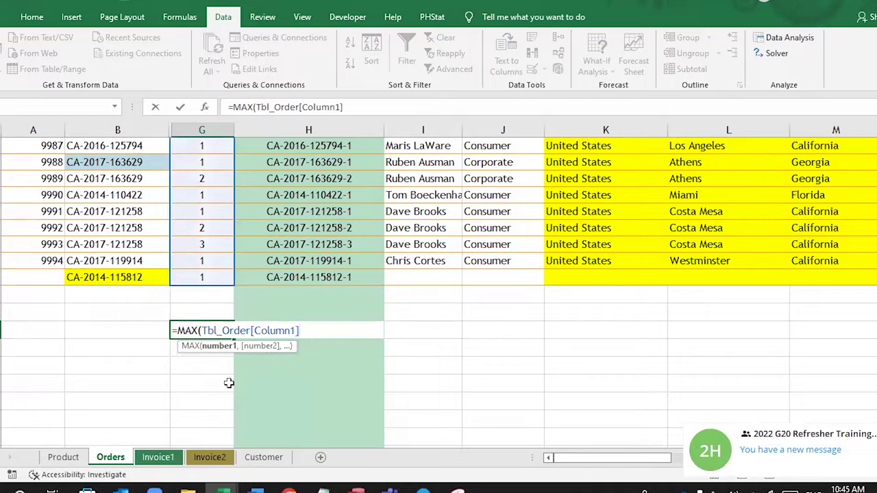
type(")")
key("Return")
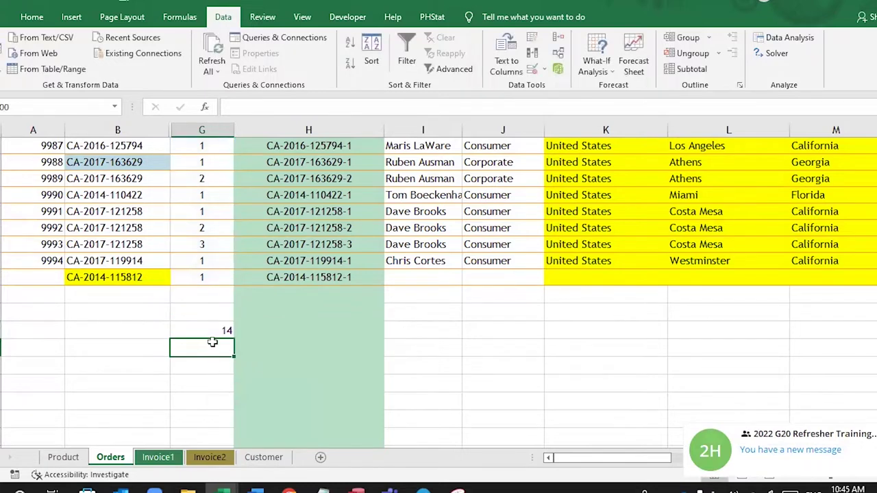
left_click(211, 333)
left_click(215, 280)
left_click(217, 336)
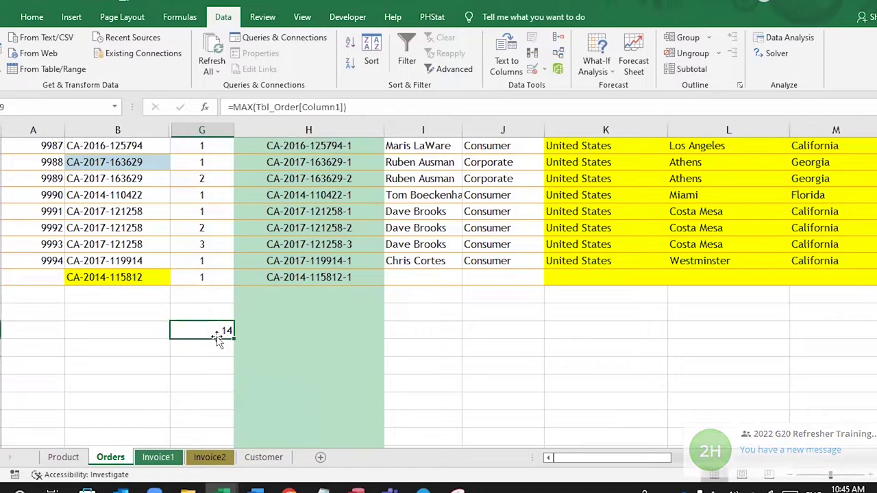
Search Column1 of the Orders table for 14, looking in formulas by rows, and step through several matches.
key("ctrl+c")
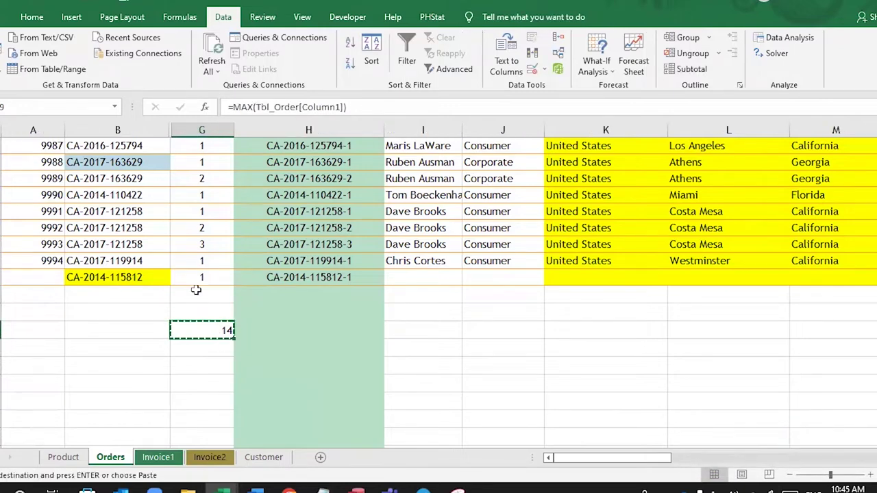
left_click(201, 132)
left_click(211, 166)
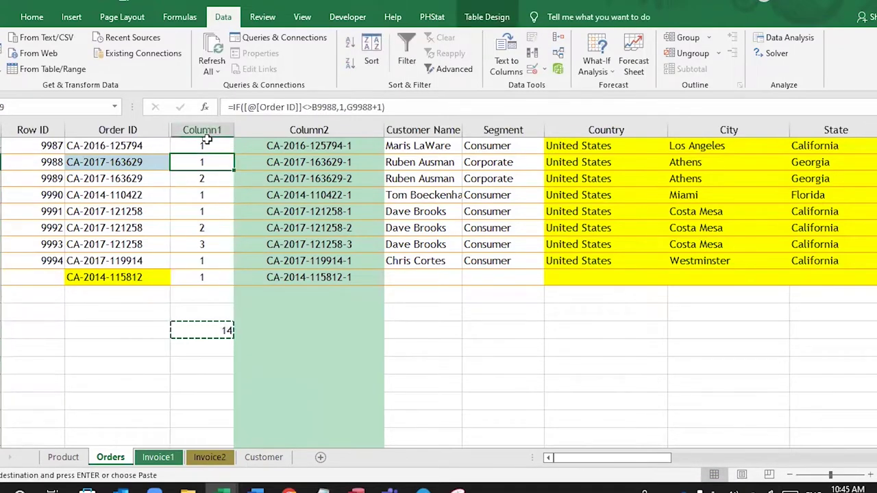
left_click(208, 132)
key("ctrl+f")
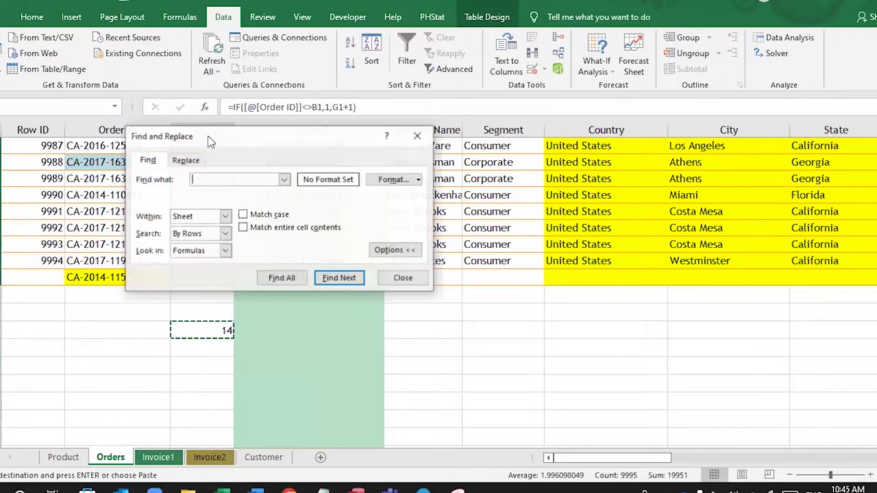
type("14")
key("Return")
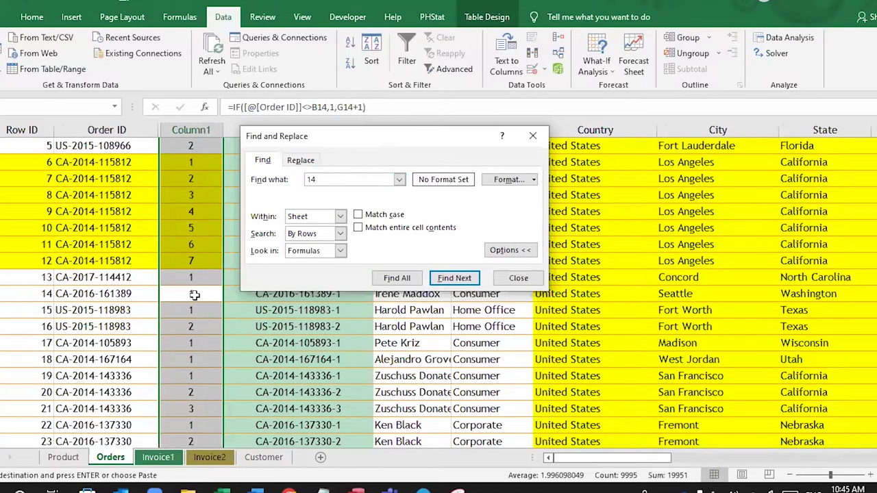
left_click(339, 217)
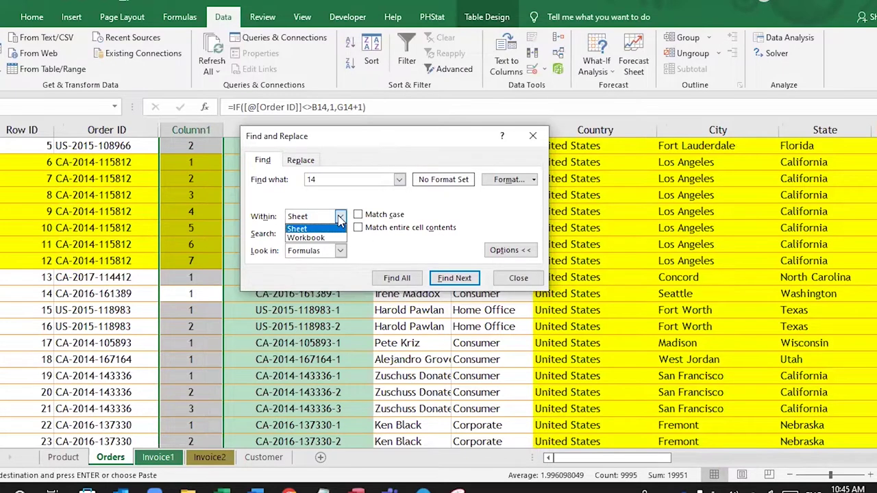
left_click(340, 216)
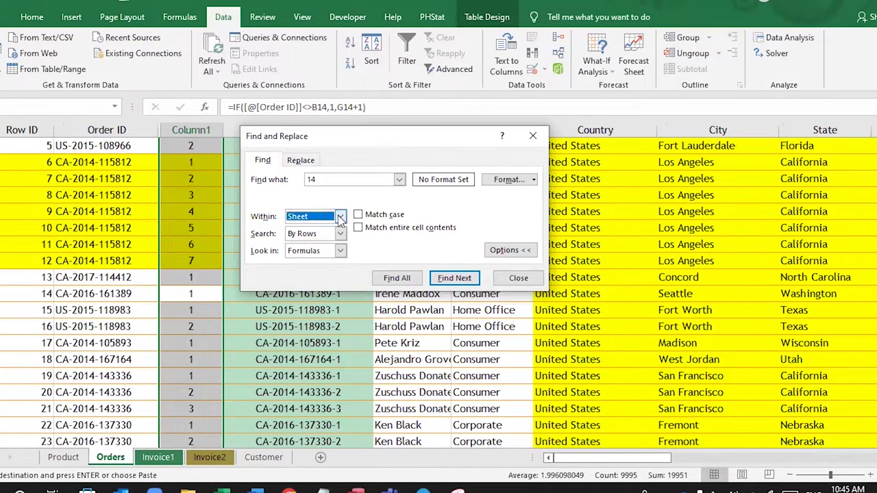
left_click(454, 277)
left_click(454, 277)
left_click(454, 277)
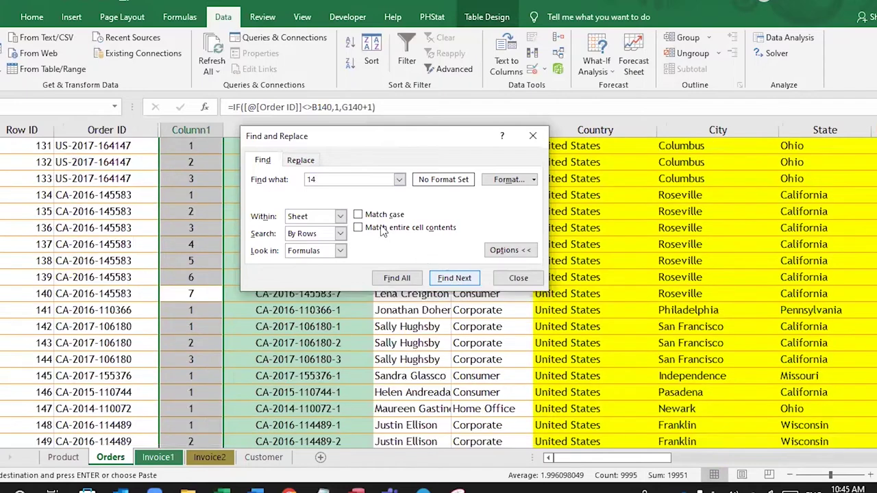
Search Column1 for 14 again, matching case and entire cell contents, and looking in values instead of formulas.
left_click(384, 229)
left_click(454, 278)
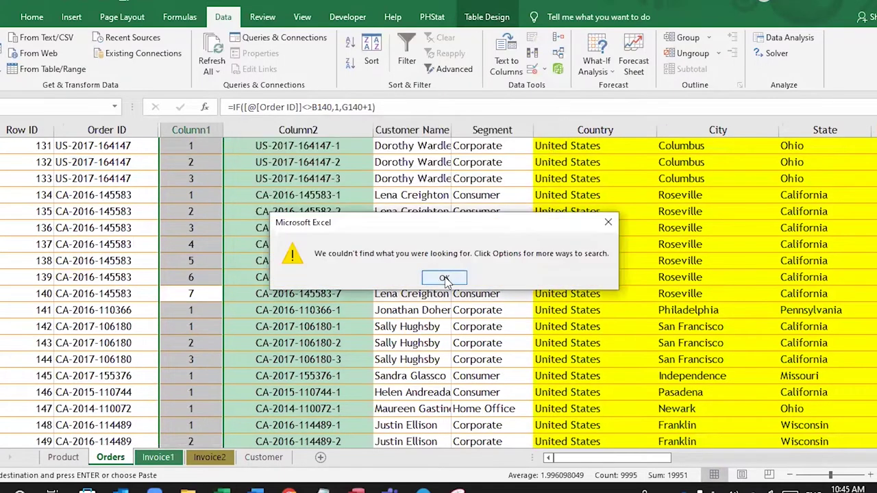
left_click(444, 277)
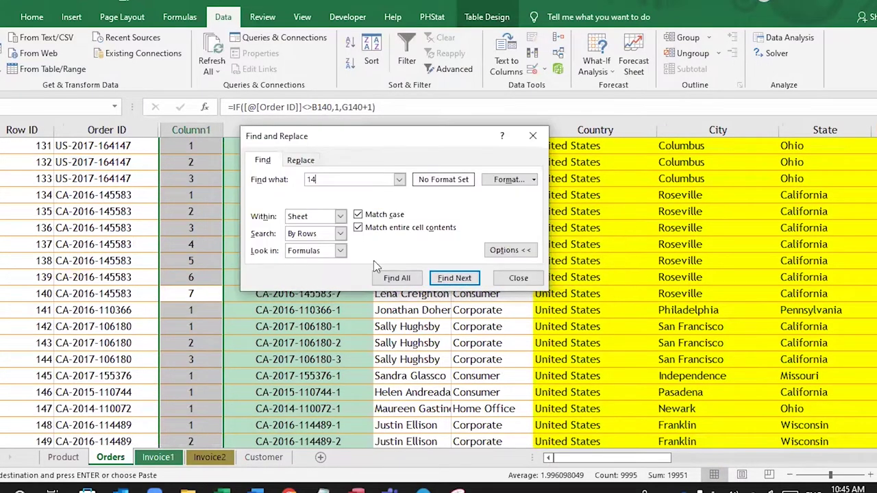
left_click(341, 250)
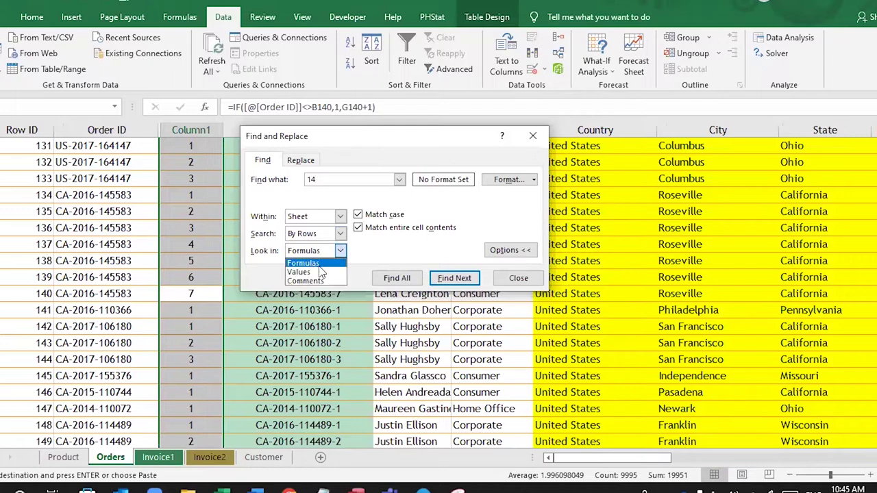
left_click(321, 272)
left_click(459, 283)
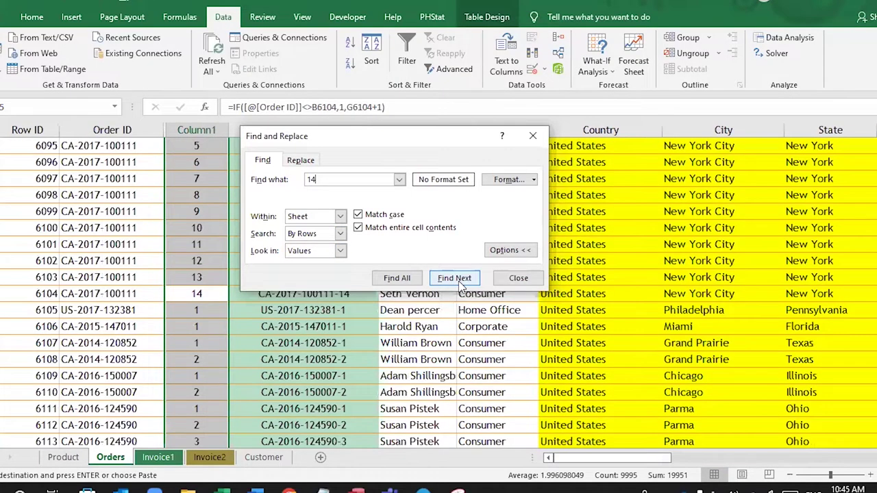
Copy the order ID of the row numbered 14 and paste it as the invoice number on the Invoice2 sheet.
left_click(109, 293)
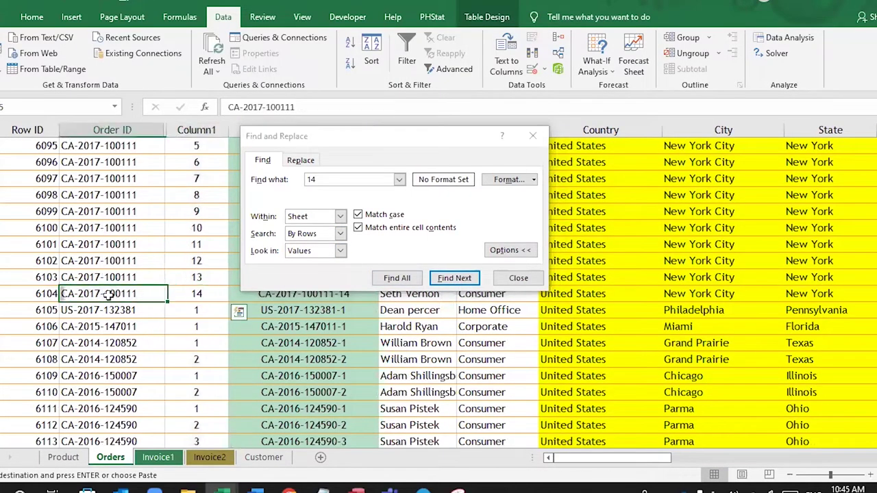
left_click(518, 278)
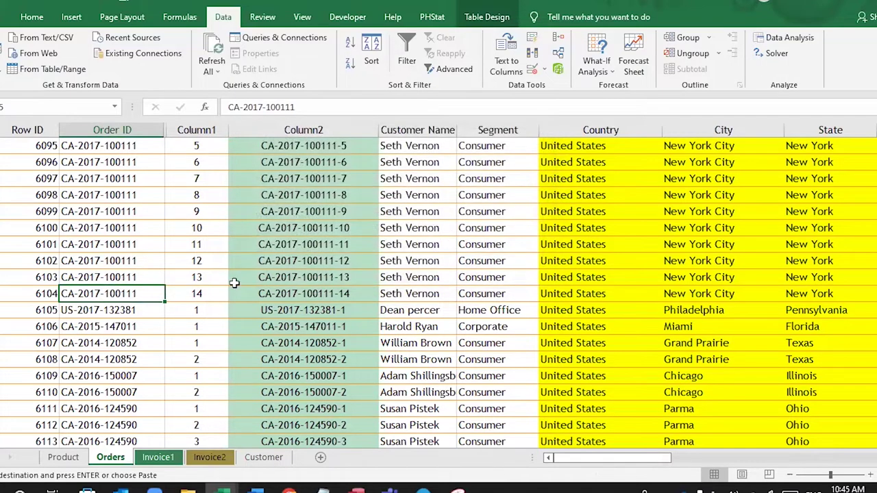
left_click(27, 21)
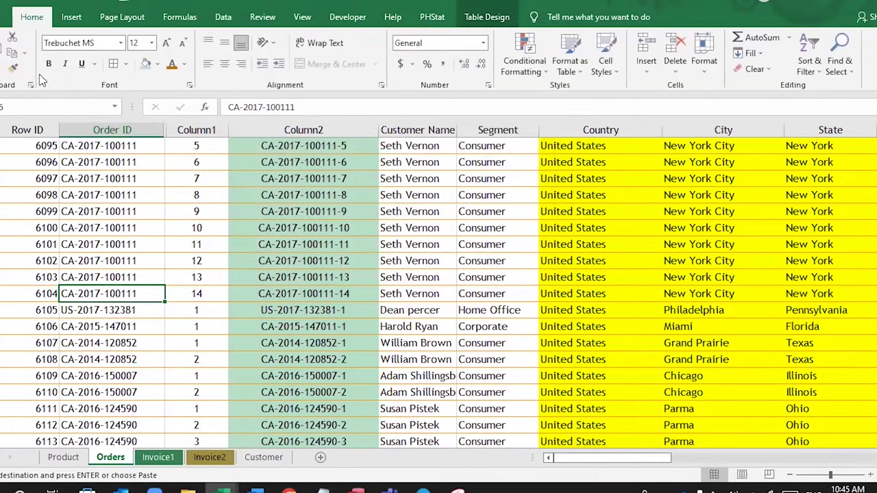
left_click(12, 54)
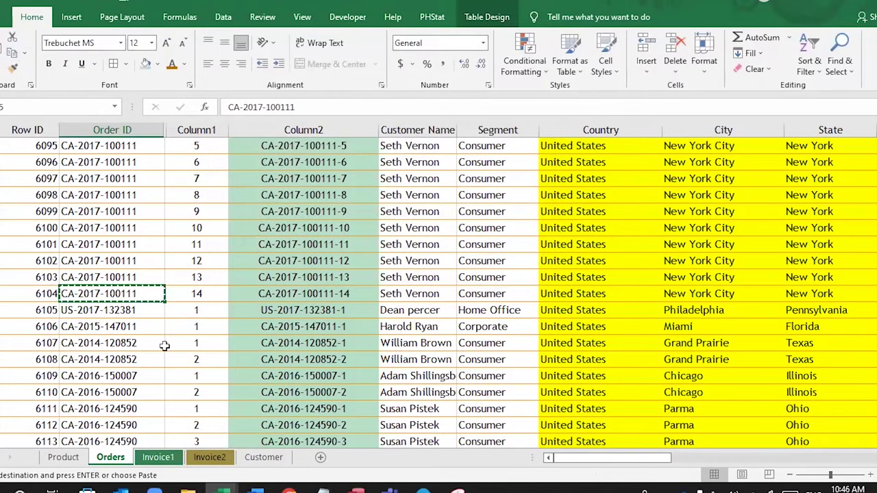
left_click(210, 458)
left_click(461, 193)
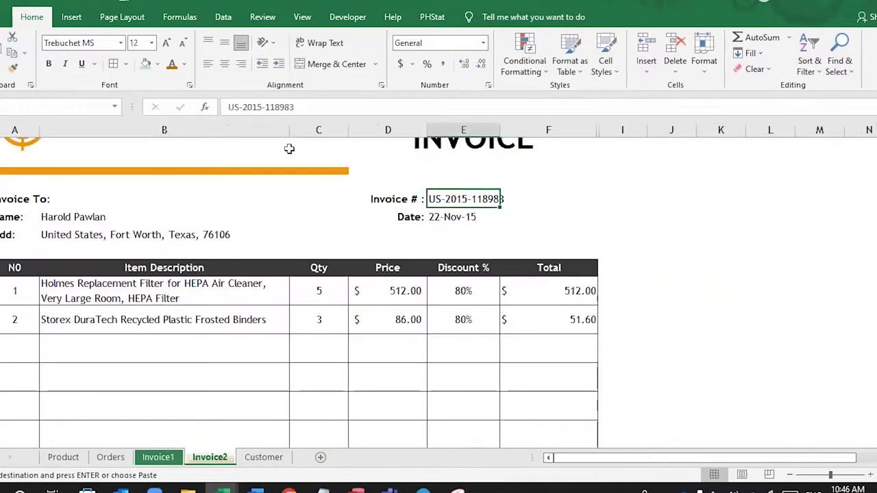
left_click(6, 42)
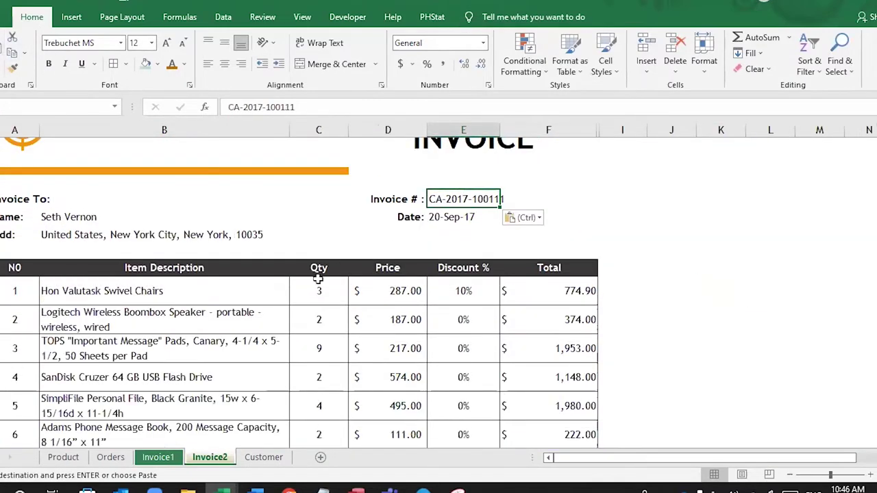
Review the Invoice2 line items, their discounts, and the subtotal, tax and total for the pasted order.
scroll(120, 302, "down", 5)
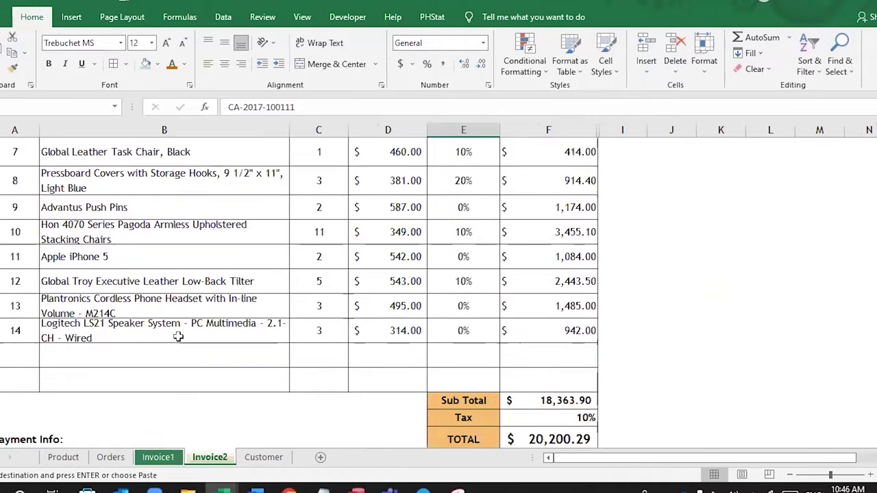
left_click(101, 330)
left_click(133, 261)
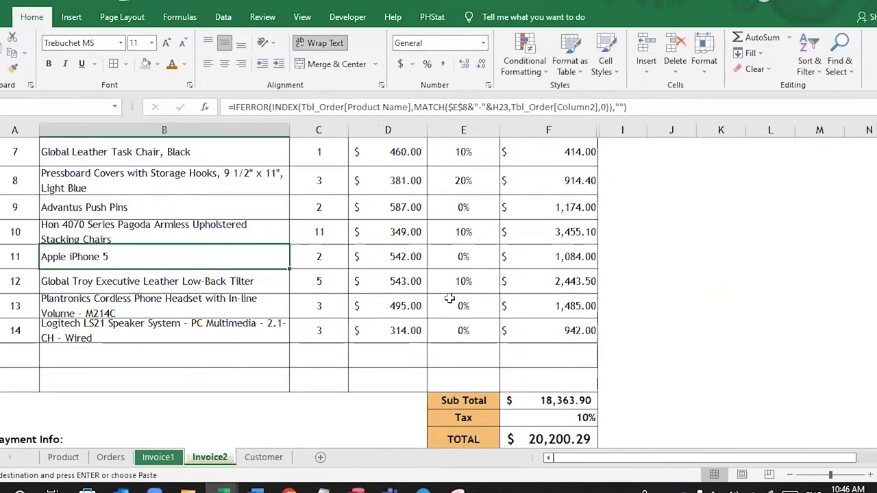
left_click(574, 401)
key("Down")
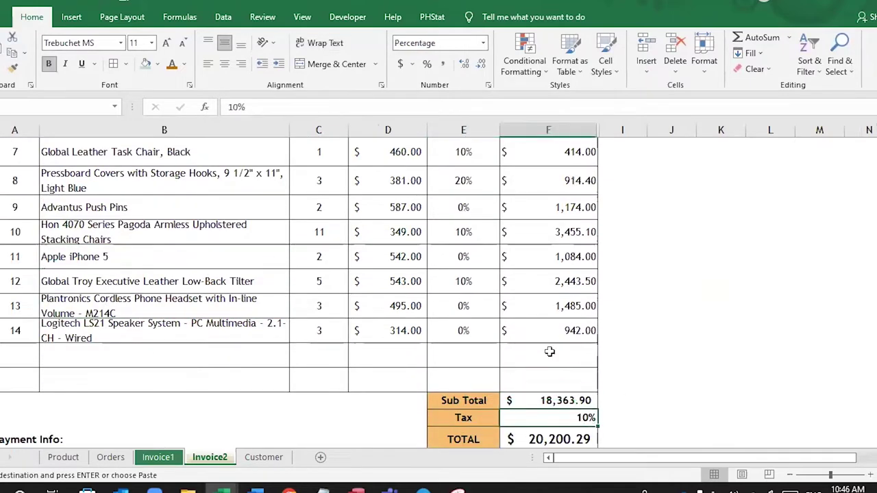
left_click_drag(464, 153, 463, 306)
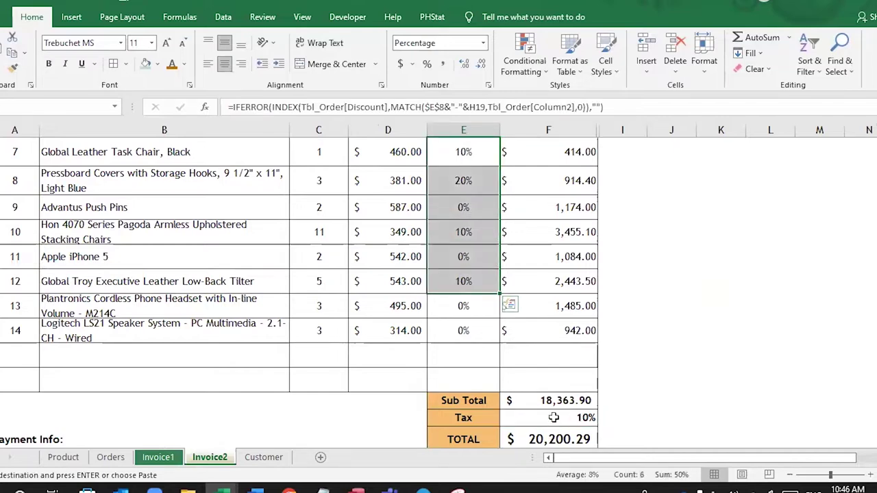
left_click(556, 420)
left_click(542, 439)
scroll(333, 309, "down", 1)
scroll(251, 321, "up", 4)
scroll(251, 321, "up", 1)
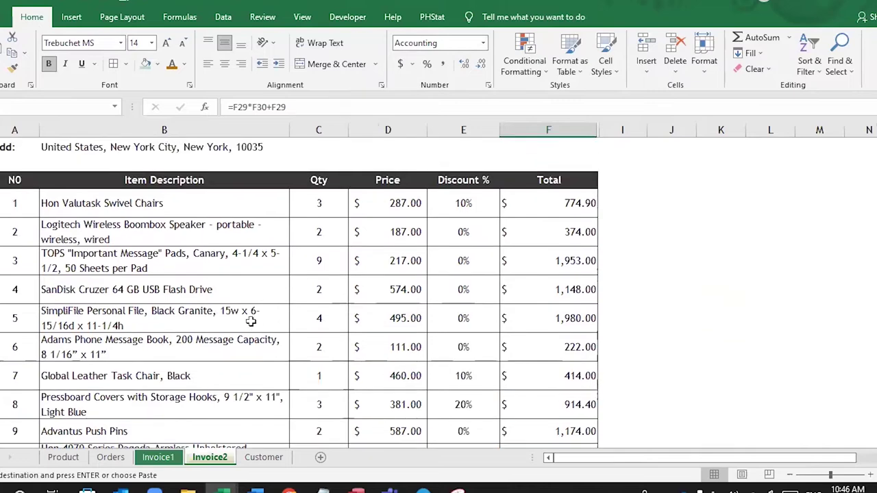
scroll(260, 255, "up", 1)
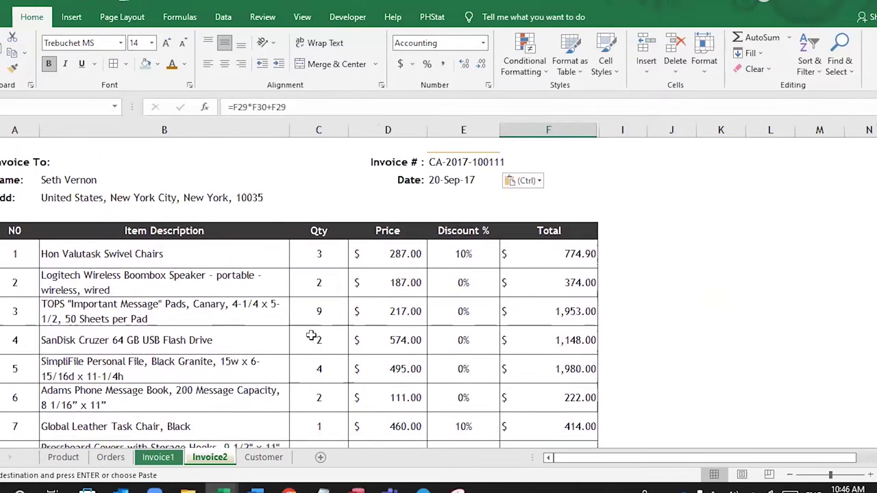
Paste the same copied order ID as the invoice number on the Invoice1 sheet.
left_click(172, 459)
left_click(447, 249)
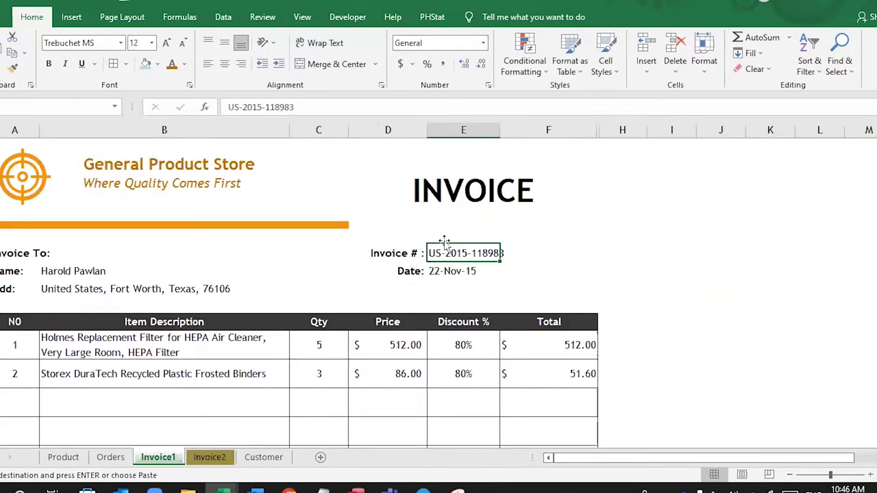
key("ctrl+v")
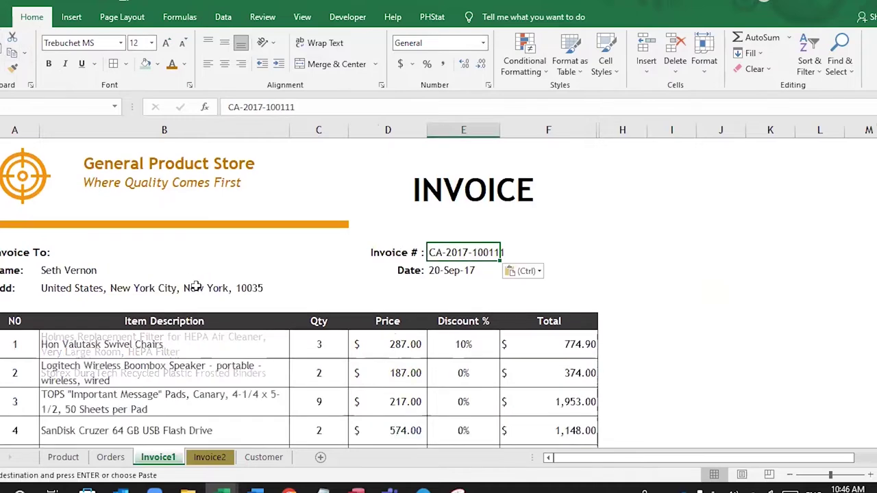
Review the address formula and the item description formulas of the Invoice1 sheet for the pasted order.
left_click(56, 289)
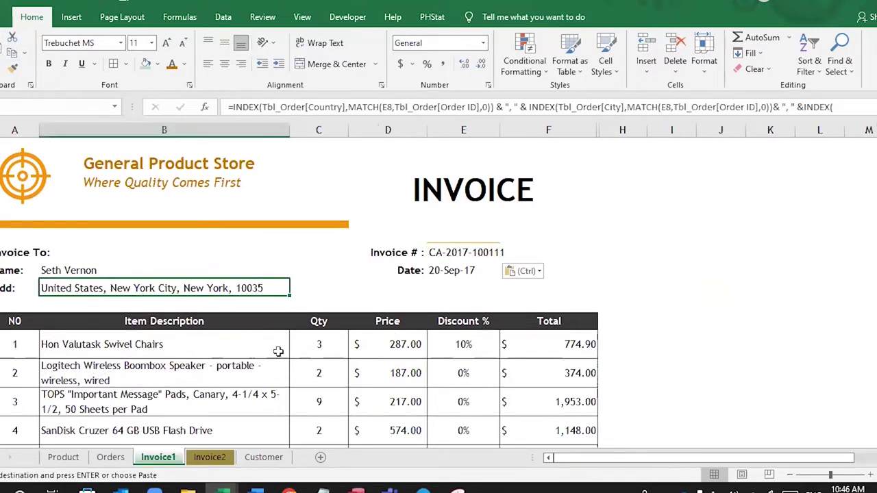
scroll(278, 351, "down", 5)
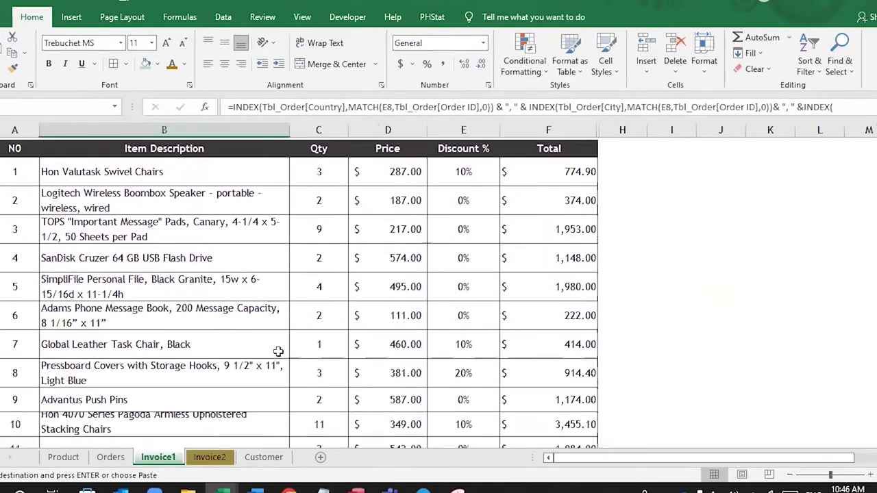
scroll(278, 352, "down", 1)
left_click(96, 208)
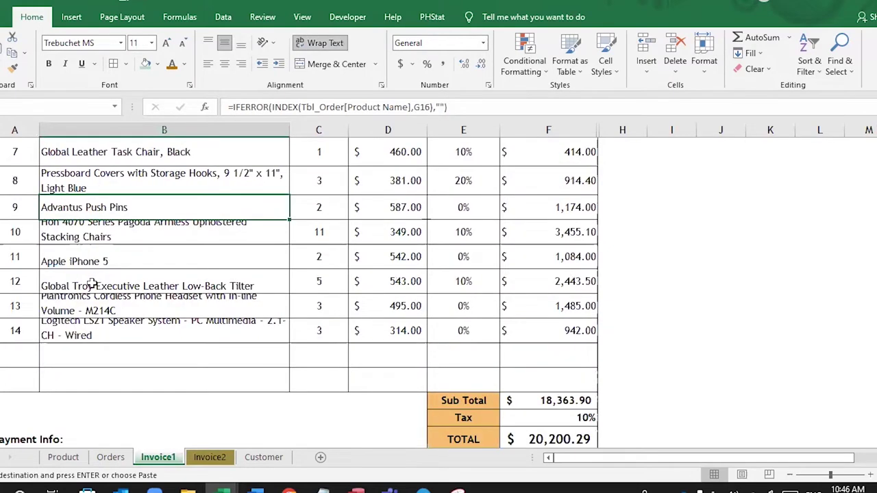
Increase the heights of the 14 item rows on the Invoice1 sheet together to one uniform height that fits two-line descriptions.
scroll(91, 280, "up", 2)
scroll(93, 283, "up", 1)
left_click_drag(4, 209, 108, 394)
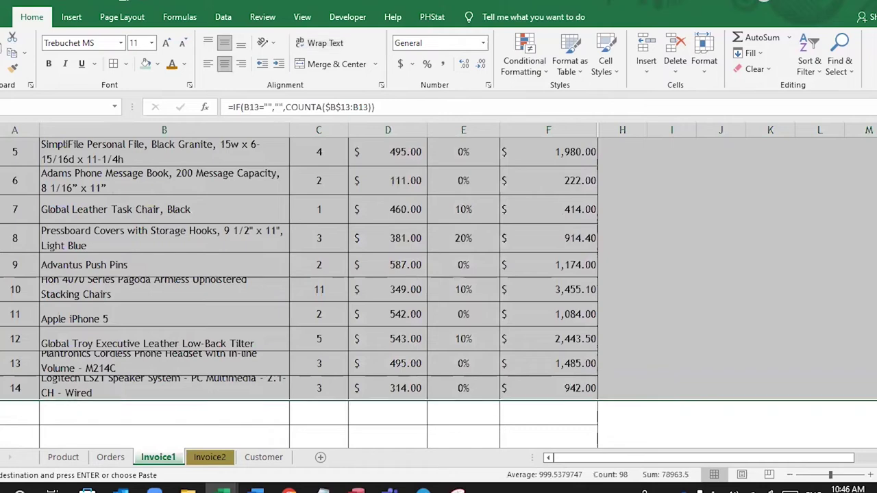
left_click_drag(14, 400, 14, 404)
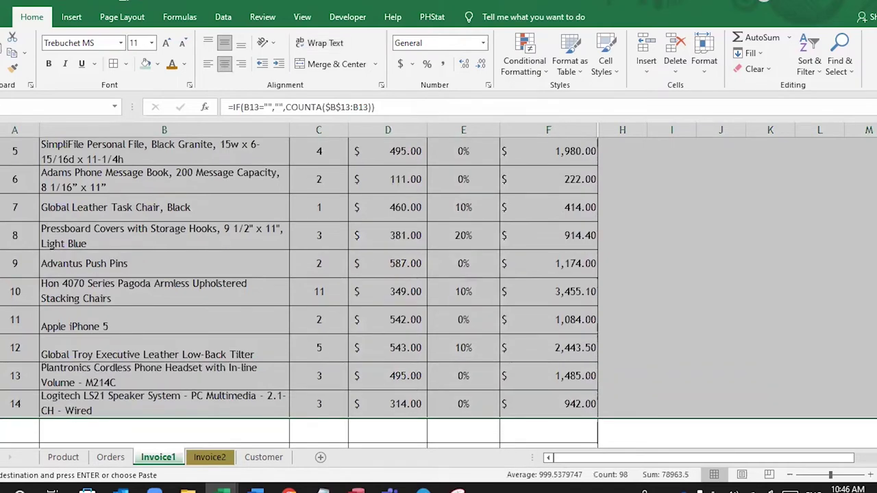
left_click(134, 283)
left_click(205, 233)
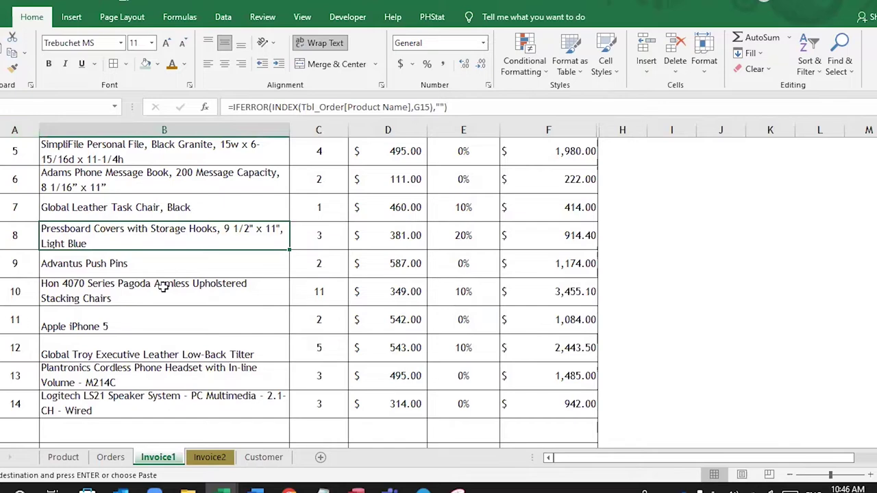
Align the contents of the Invoice1 rows from the first item through the Sub Total row vertically to the middle.
scroll(163, 288, "up", 4)
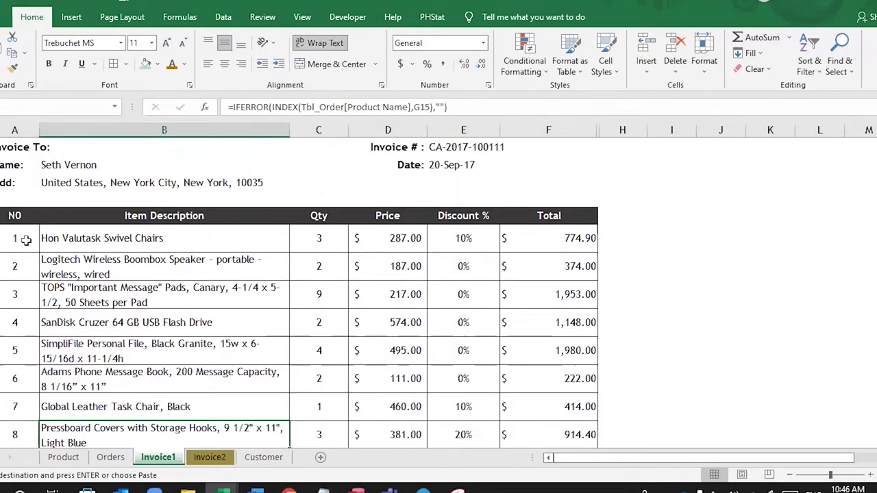
left_click_drag(1, 238, 1, 439)
scroll(169, 366, "down", 3)
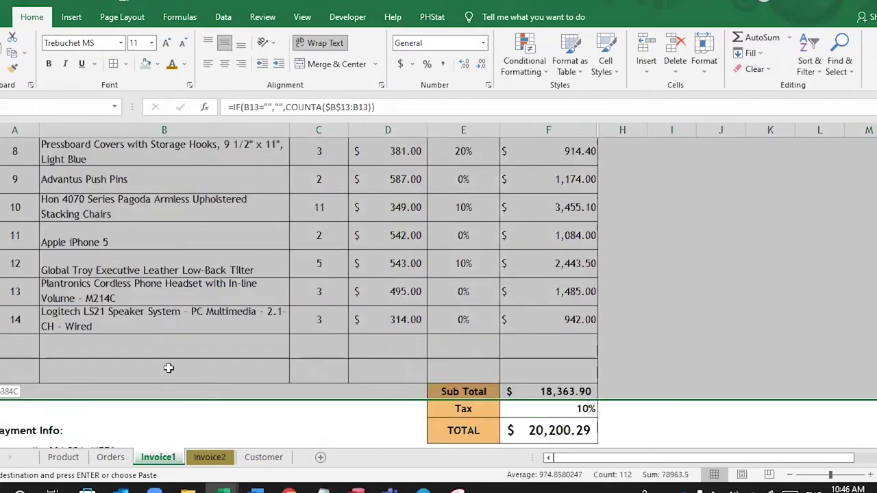
scroll(122, 341, "up", 5)
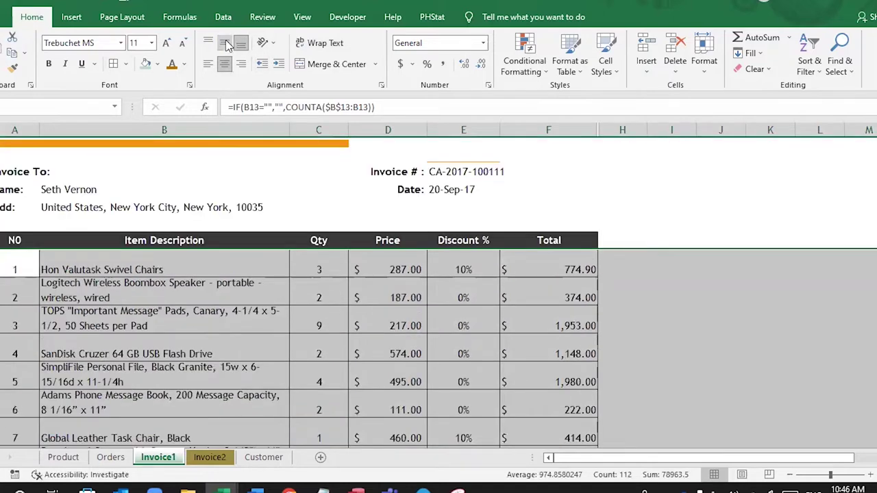
left_click(130, 326)
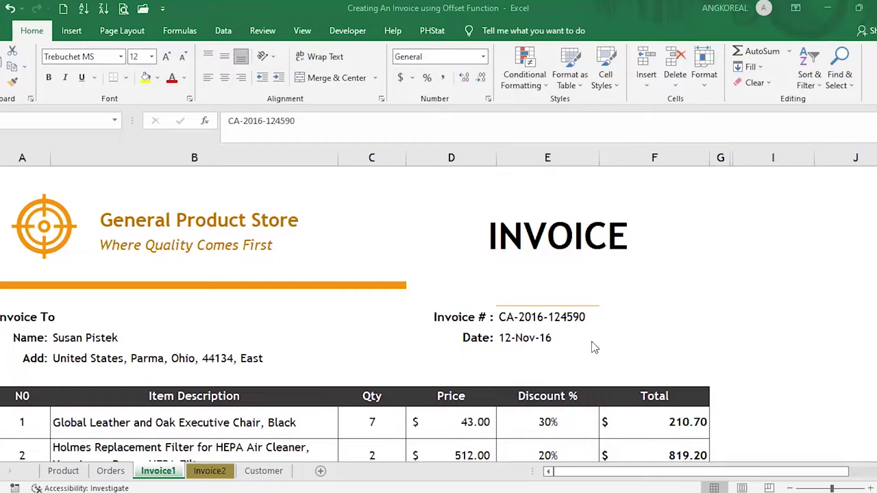
left_click(631, 320)
left_click(746, 317)
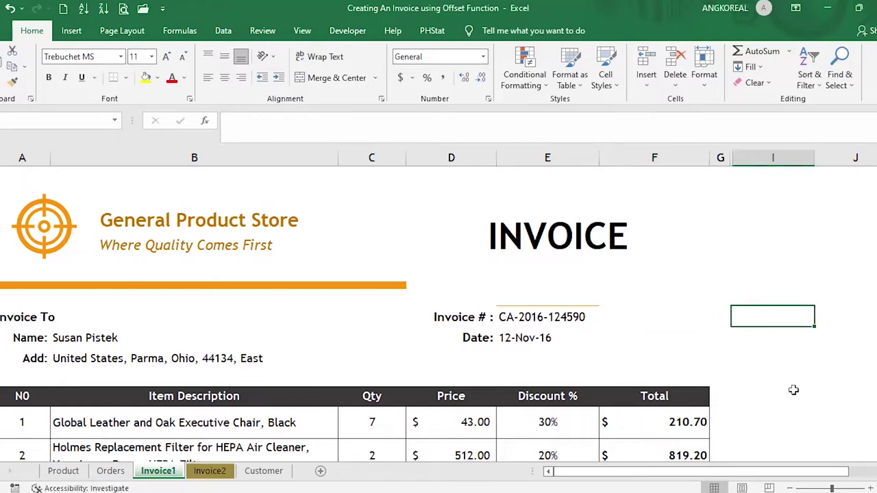
scroll(775, 357, "down", 2)
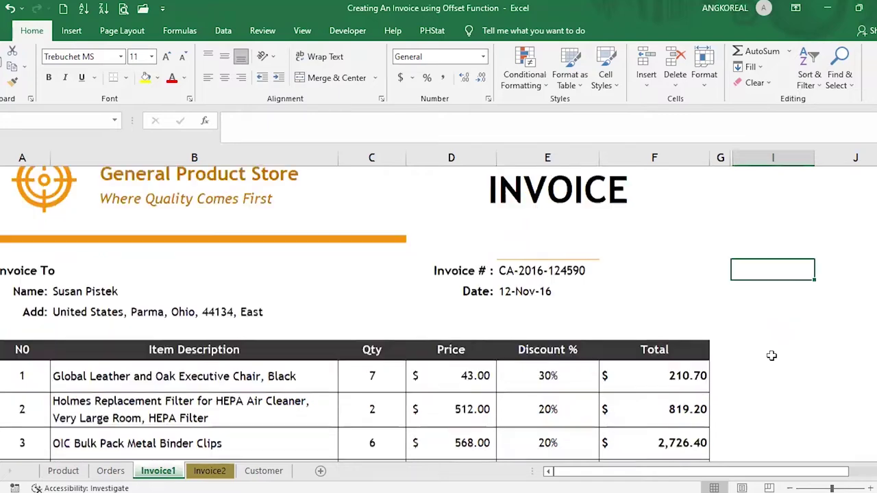
left_click(782, 298)
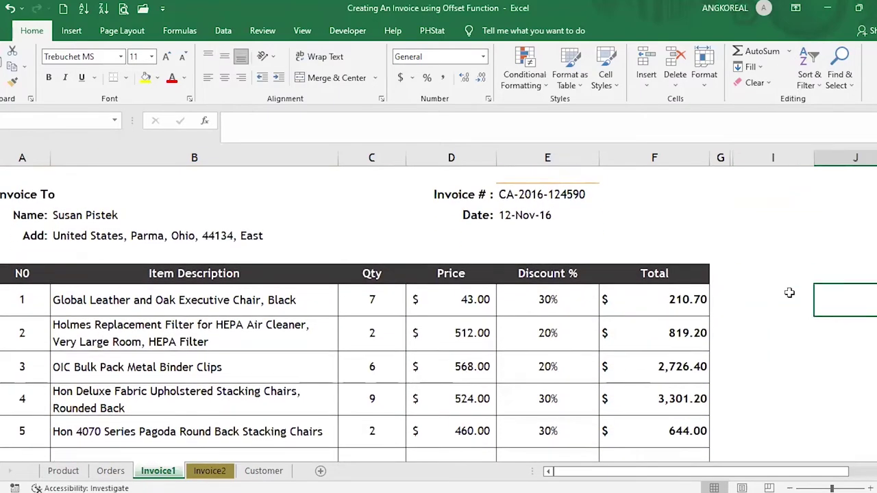
scroll(683, 393, "right", 5)
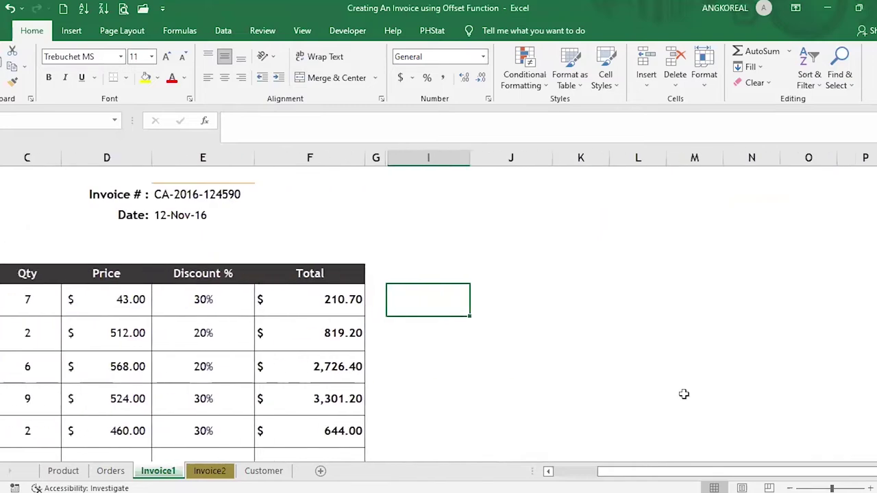
scroll(743, 475, "left", 4)
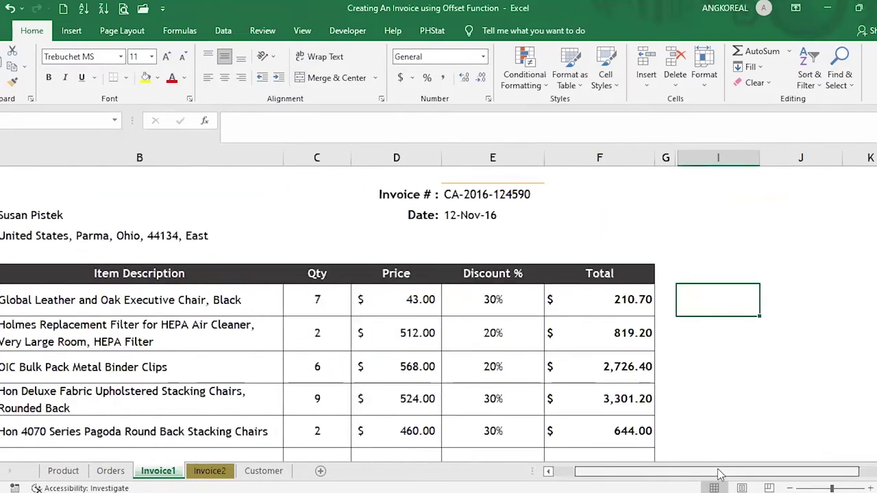
Review the description, quantity, price, discount and total cells of the first item row on the Invoice1 sheet.
left_click_drag(206, 299, 607, 299)
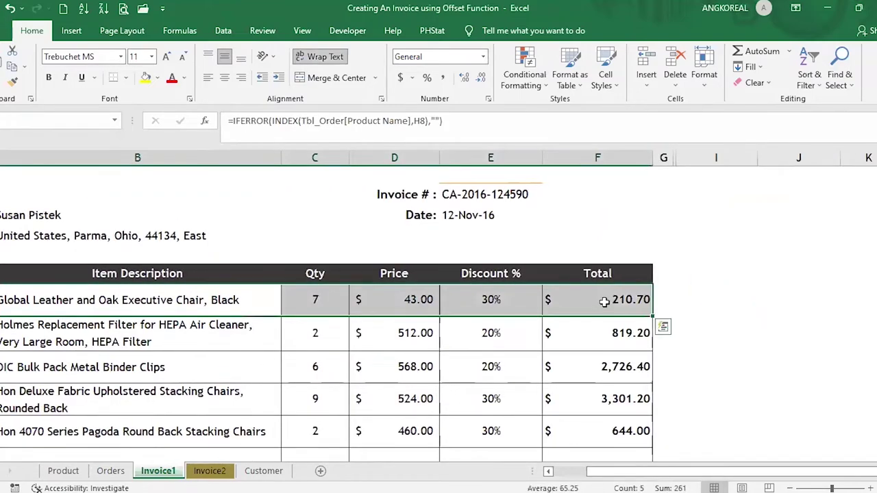
left_click(607, 299)
left_click(736, 309)
left_click(792, 290)
left_click(744, 290)
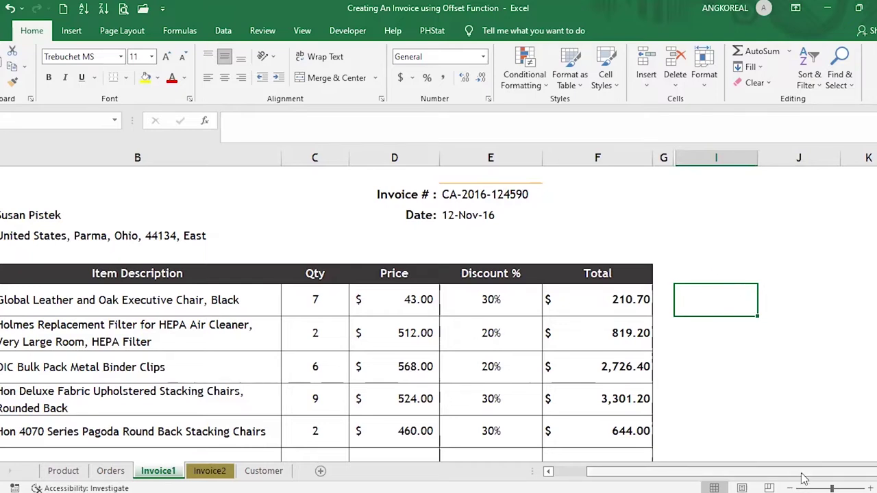
left_click(128, 305)
left_click(302, 305)
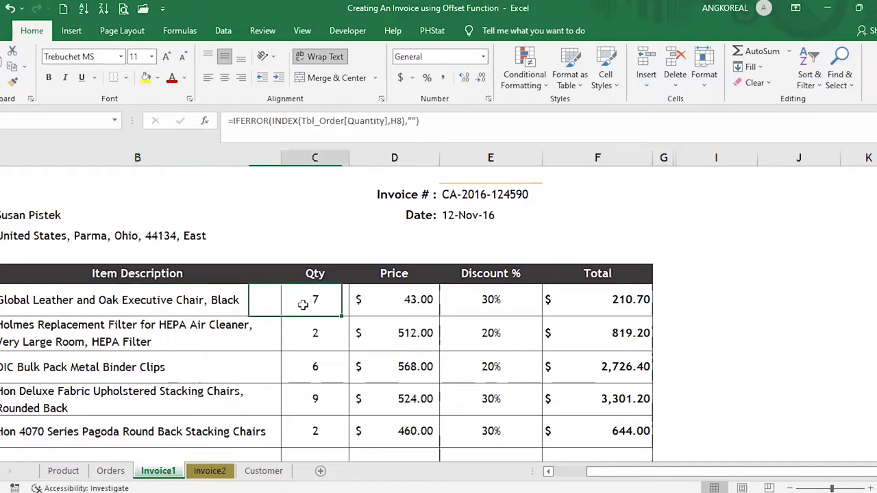
left_click(423, 301)
left_click(519, 300)
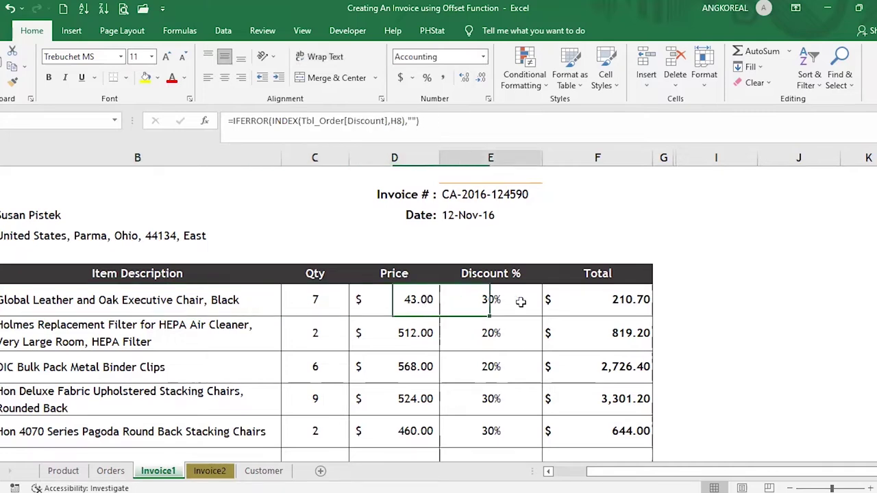
left_click(617, 301)
left_click_drag(617, 302, 203, 309)
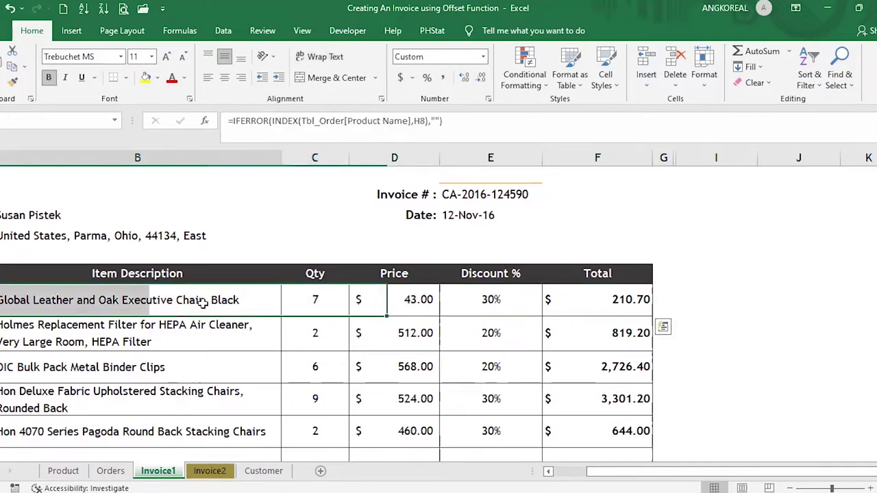
Start a TEXTJOIN formula in cell I13 beside the first item row, with ", " as the delimiter and TRUE to ignore empty cells.
left_click(749, 296)
type("=")
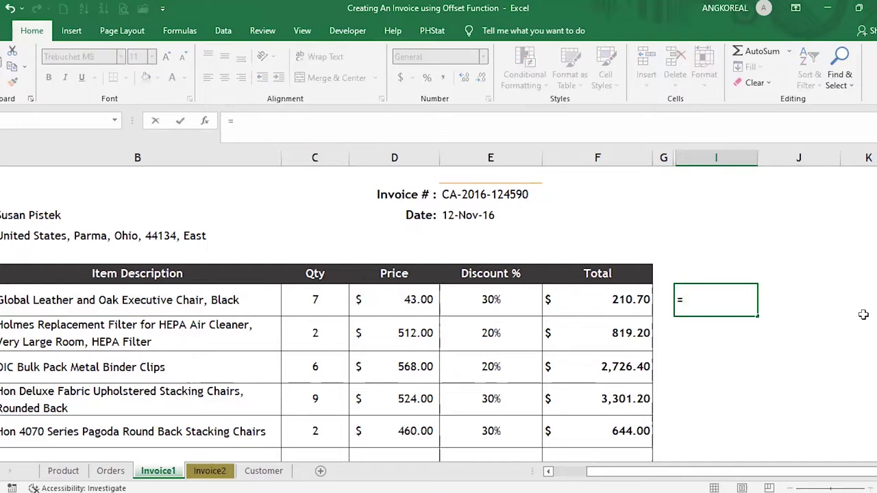
type("text")
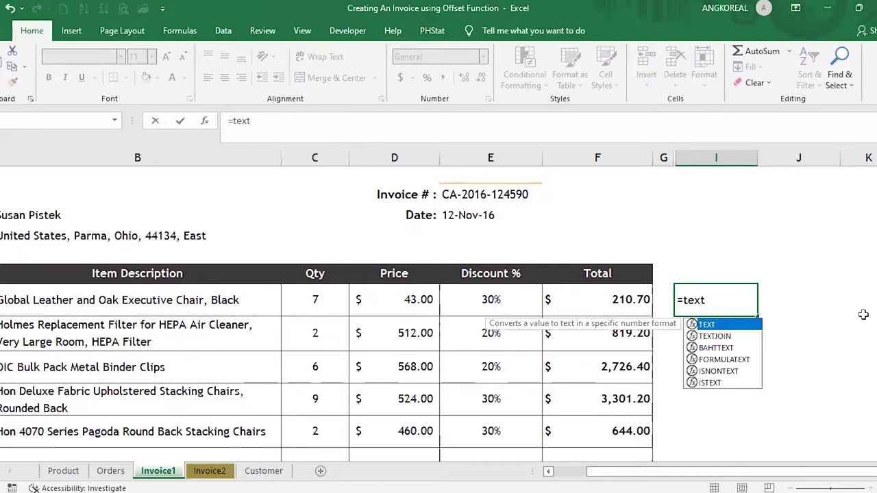
key("Down")
key("Tab")
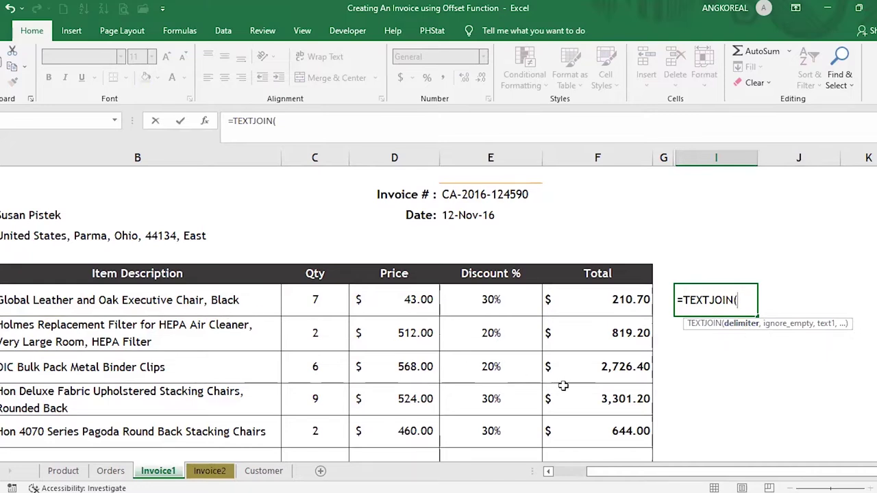
type("\", \"")
type(",")
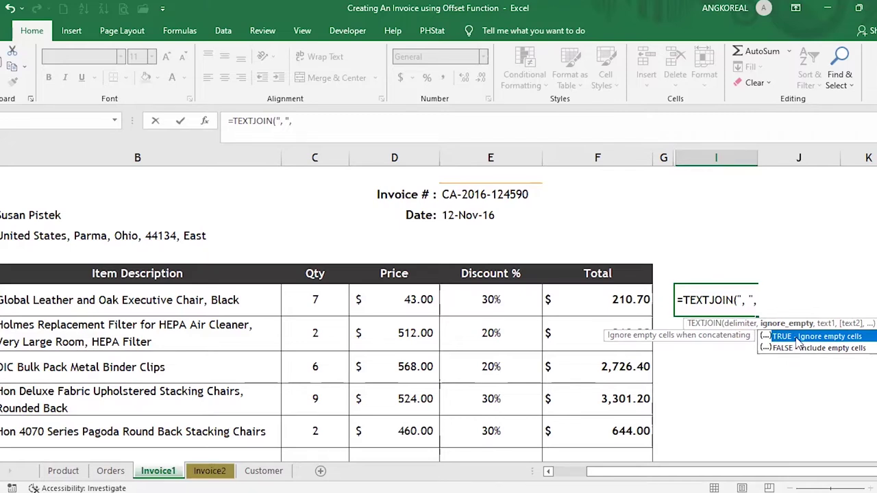
double_click(796, 338)
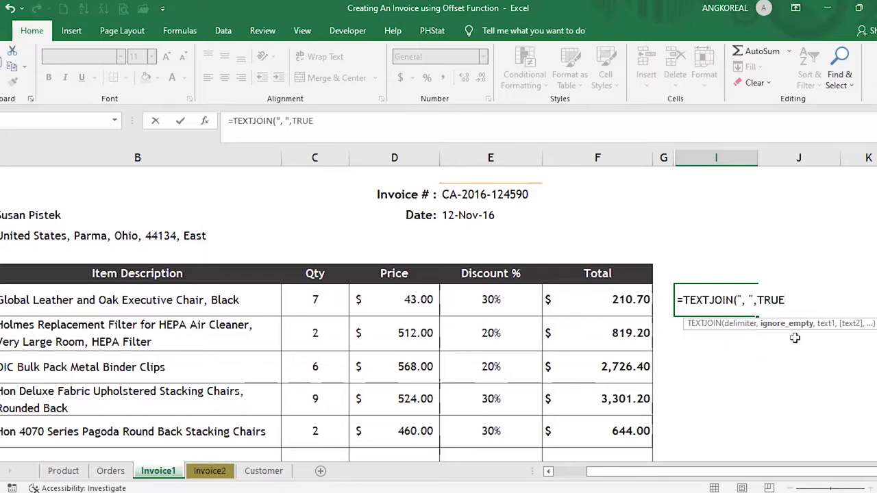
type(",")
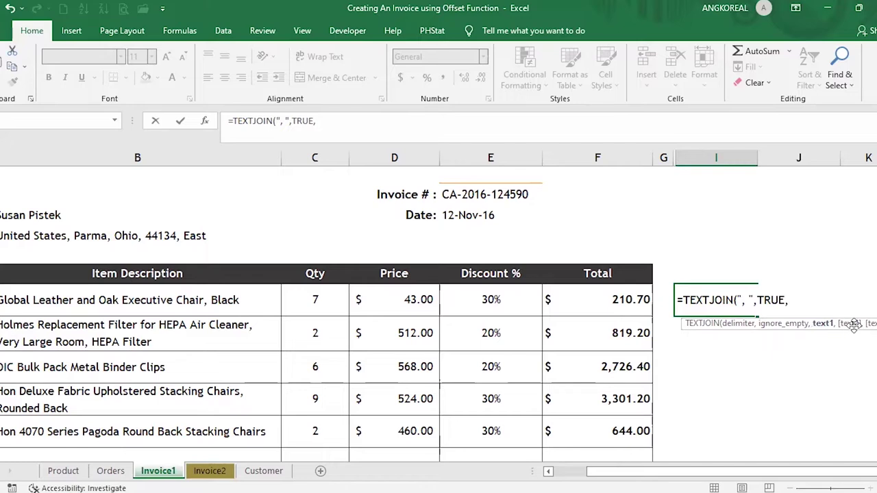
Complete the TEXTJOIN formula in I13 with the first item's cells B13:F13 as the text to join.
left_click(130, 302)
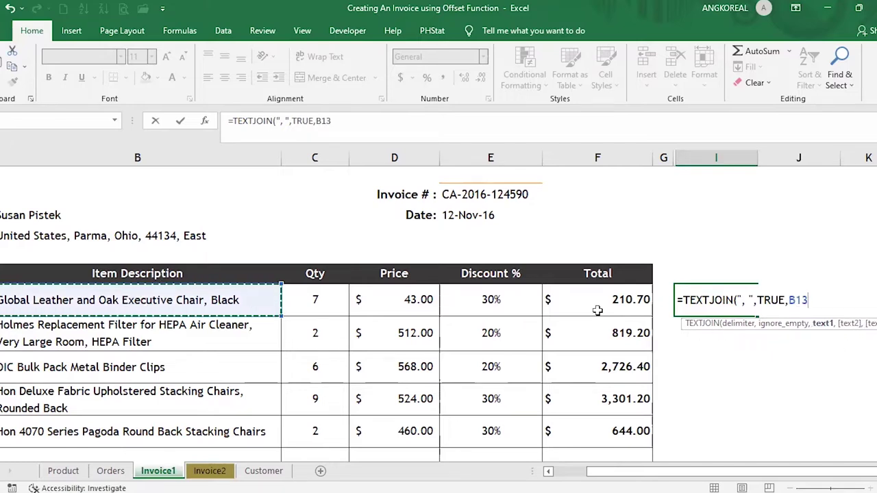
key("ctrl+shift+Right")
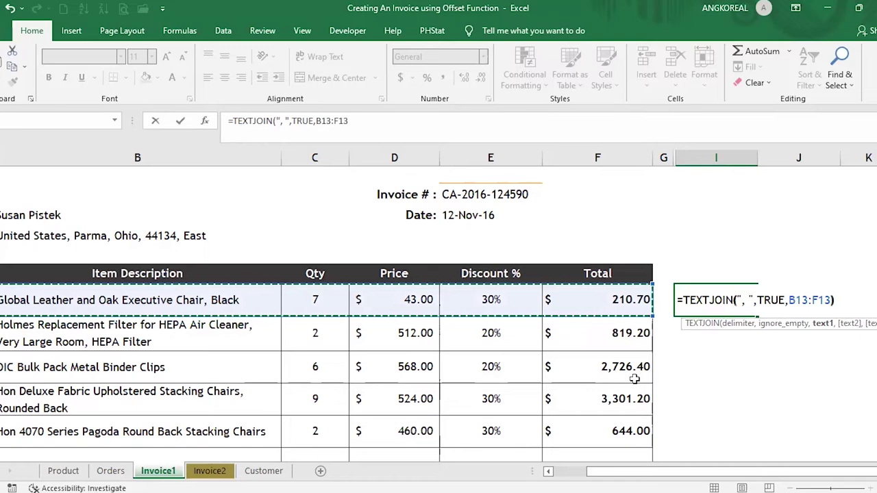
type(")")
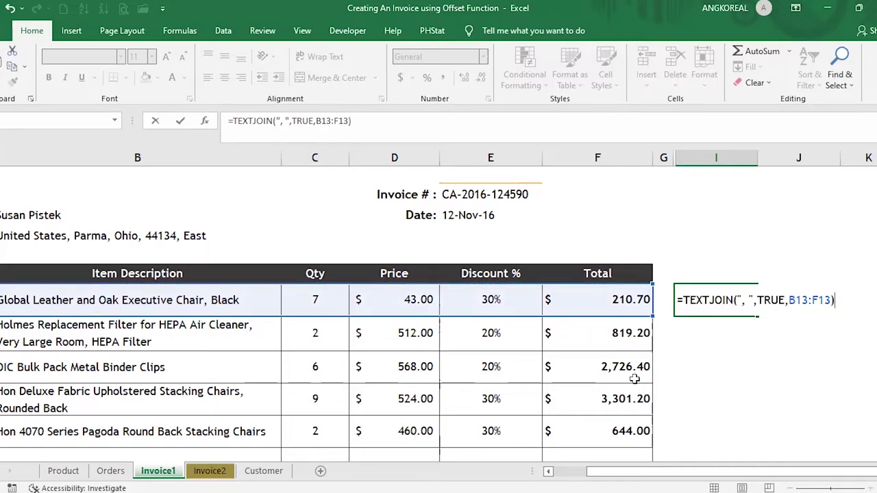
key("Return")
Examine the joined text of the first item in I13 and compare its parts with the invoice row.
left_click(719, 303)
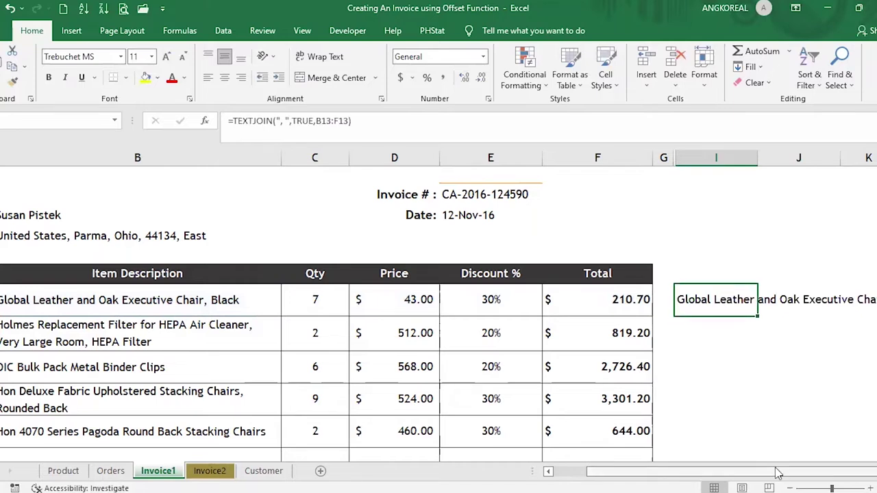
scroll(778, 473, "right", 3)
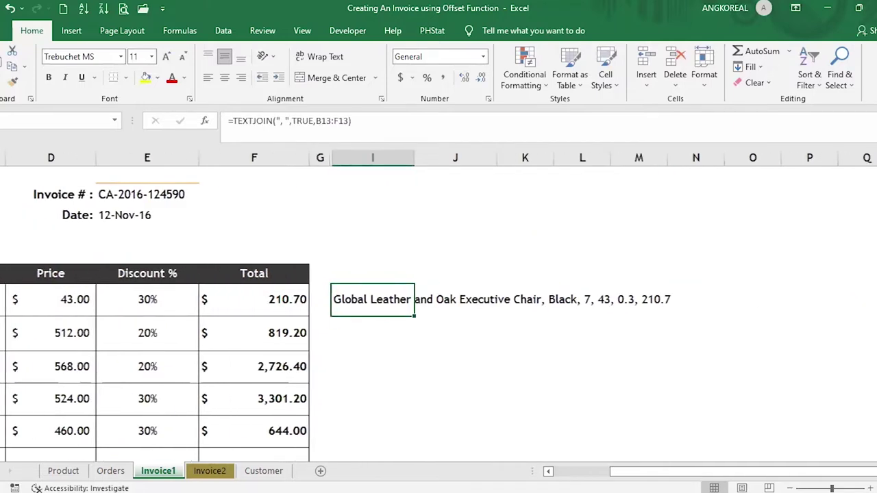
scroll(454, 294, "right", 2)
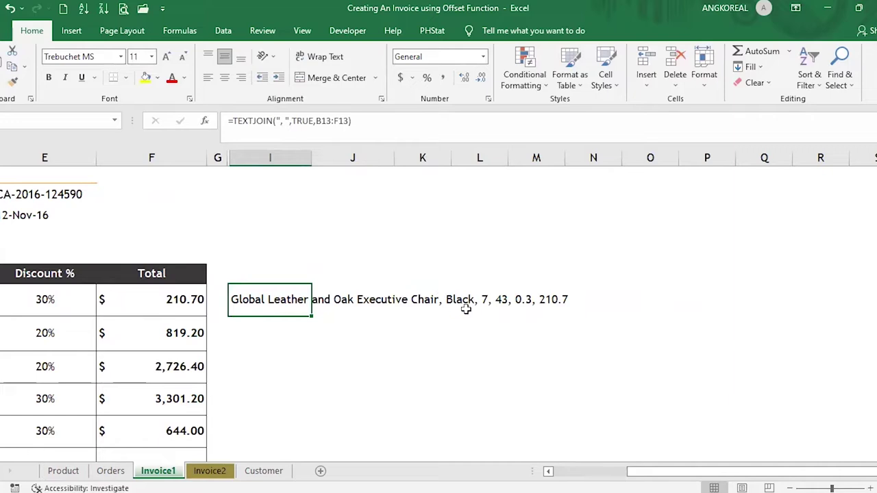
left_click(466, 300)
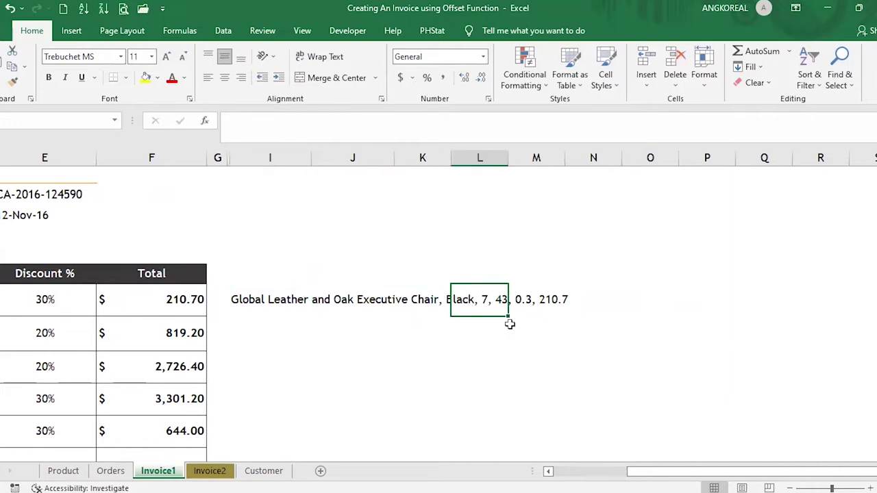
left_click(344, 299)
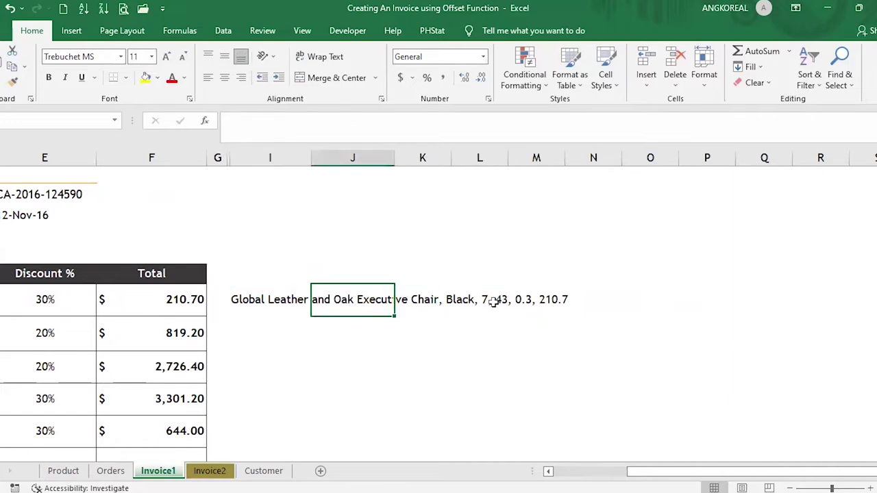
left_click(488, 305)
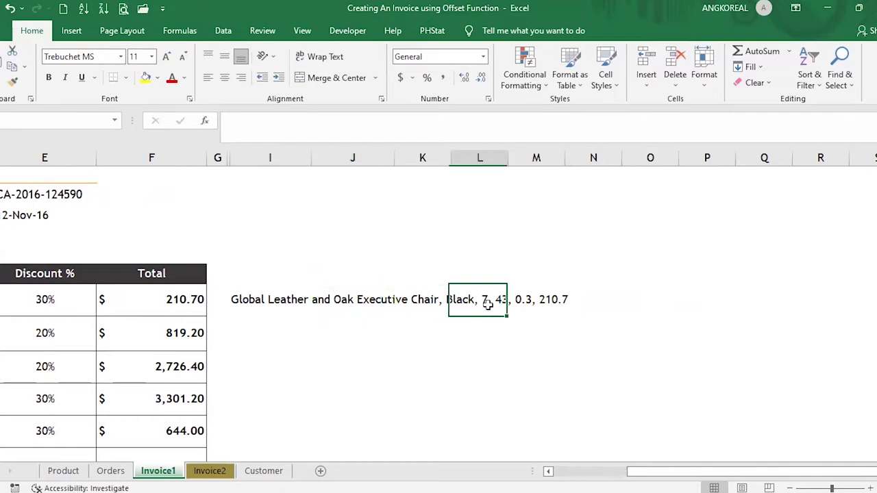
left_click(518, 305)
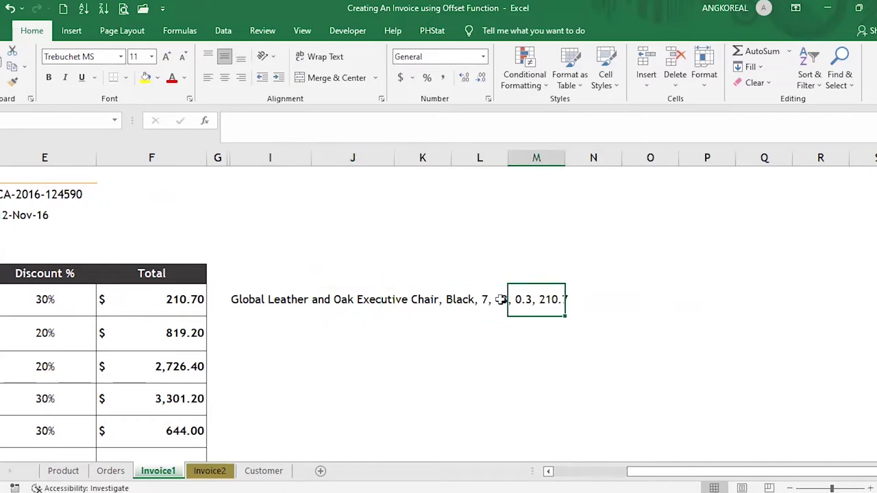
left_click(502, 301)
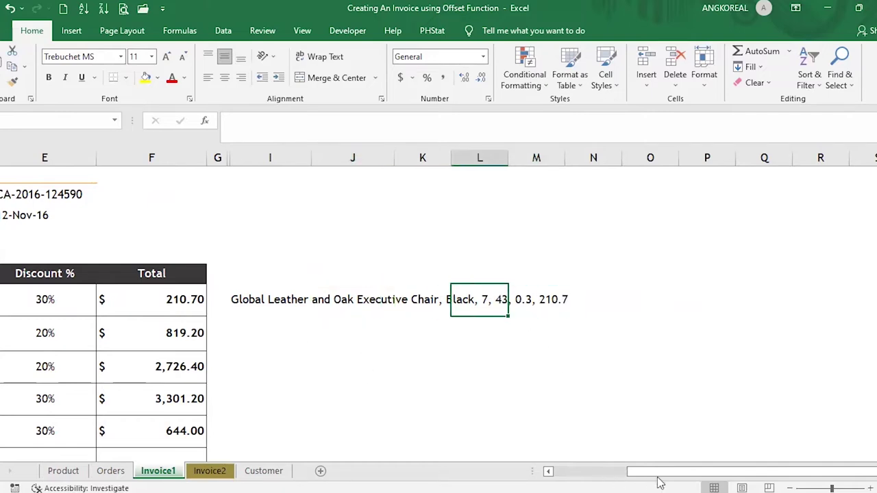
mouse_move(727, 477)
left_mouse_down()
mouse_move(700, 478)
mouse_move(712, 477)
left_mouse_up()
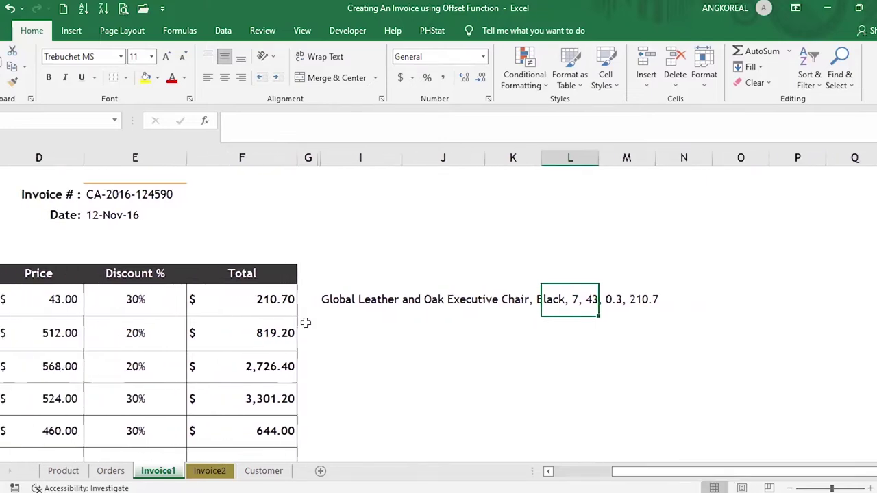
Compare the end of the joined text with the first item's total in F13 and review the TEXTJOIN formula in I13.
left_click(614, 301)
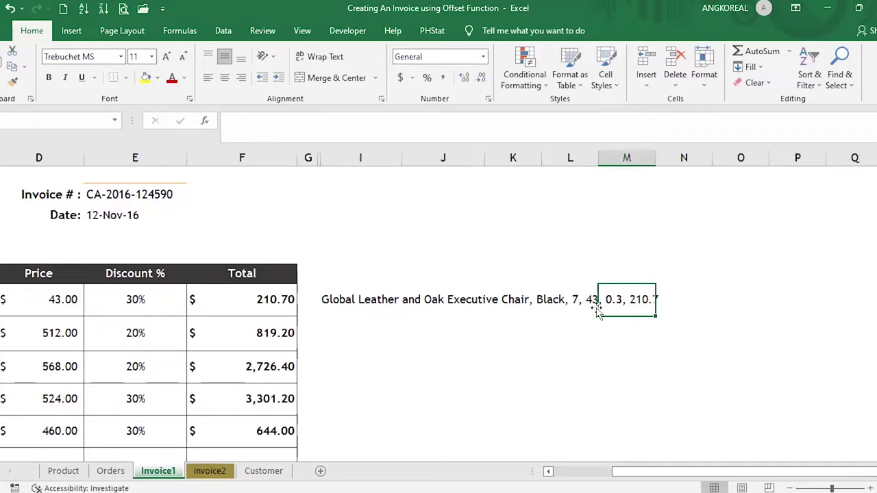
left_click(586, 307)
left_click(283, 303)
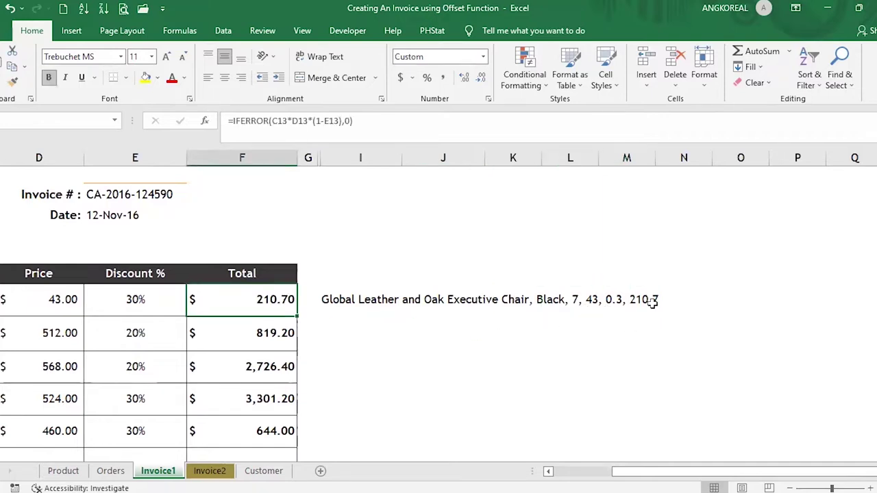
left_click(342, 293)
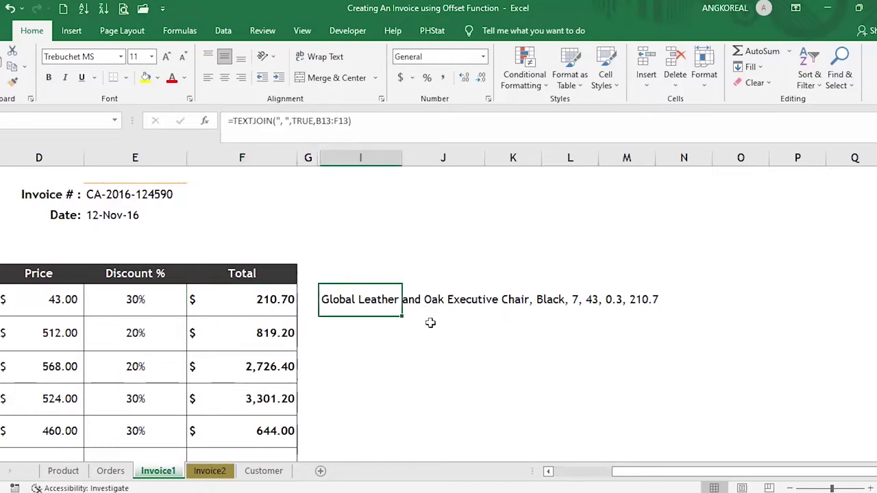
double_click(360, 295)
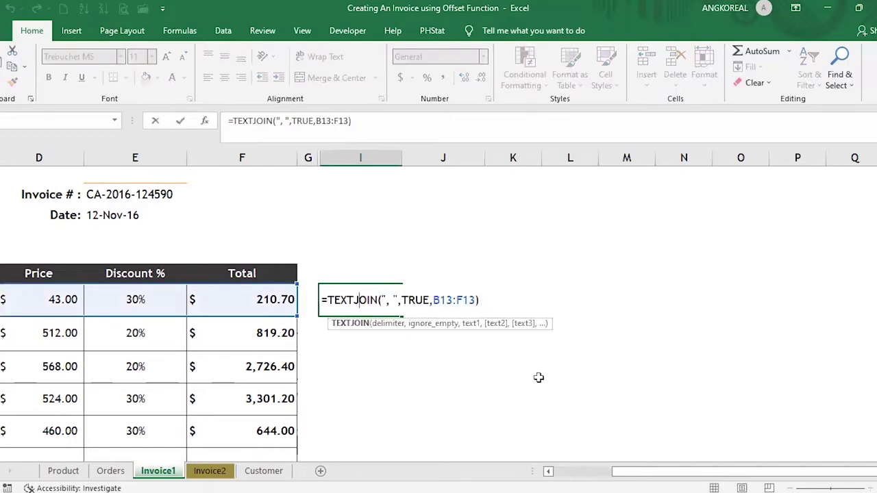
key("Return")
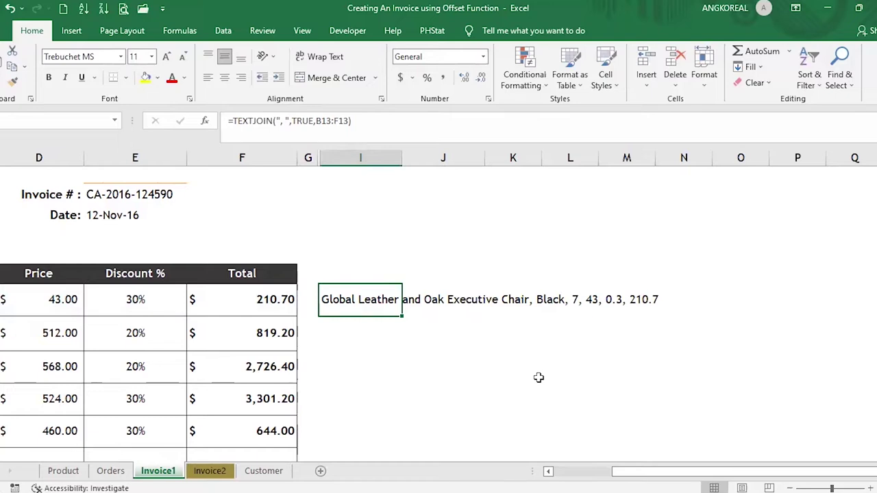
Add a new worksheet after Invoice1 and enter the header "Homework1" in F3.
left_click(323, 473)
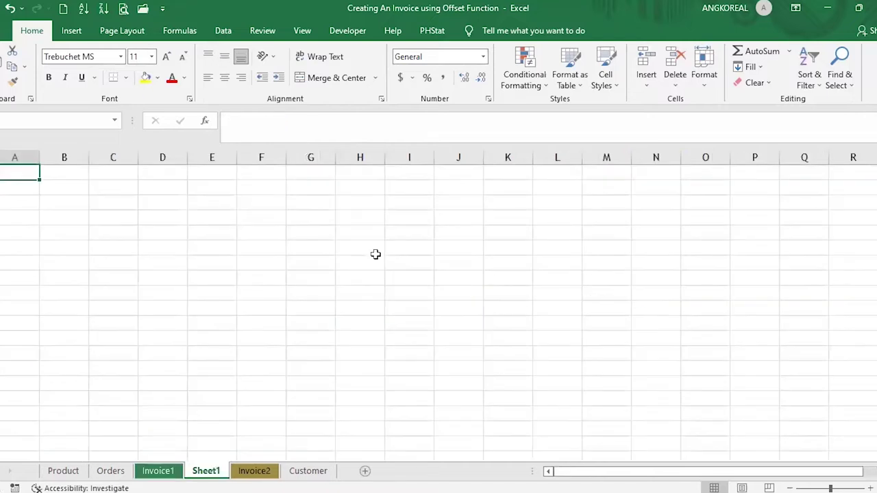
left_click(263, 201)
type("Ho")
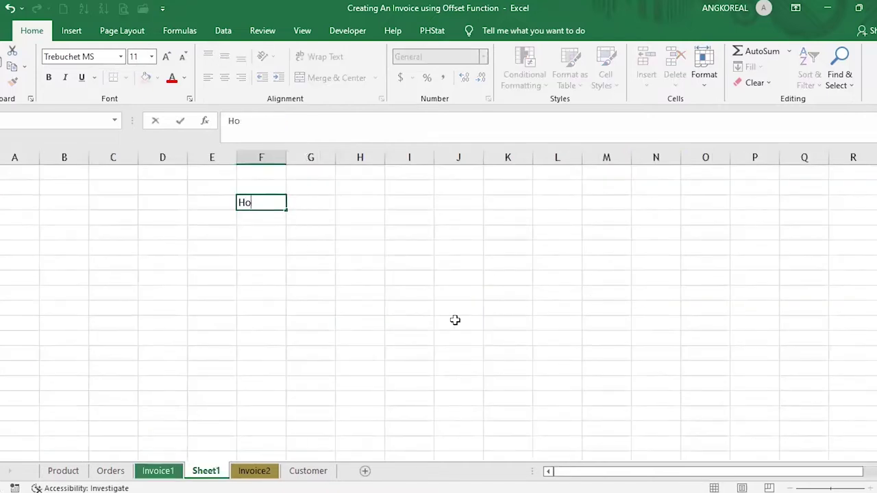
type("mework")
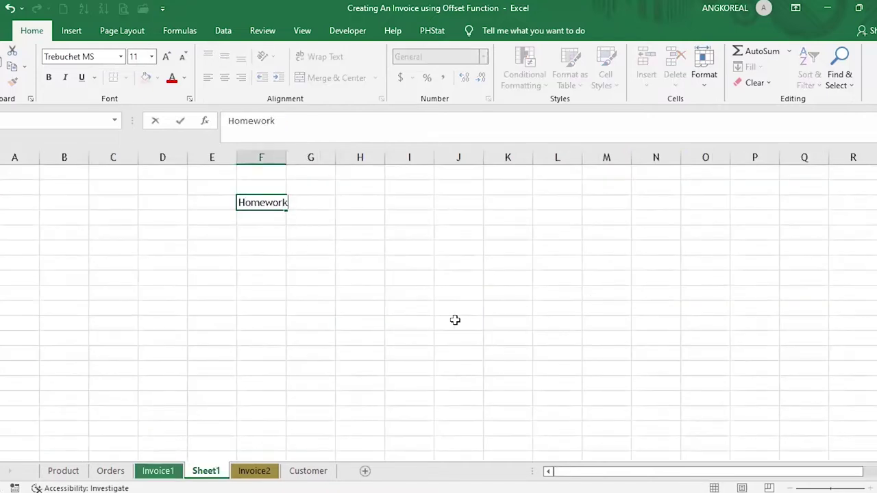
key("Tab")
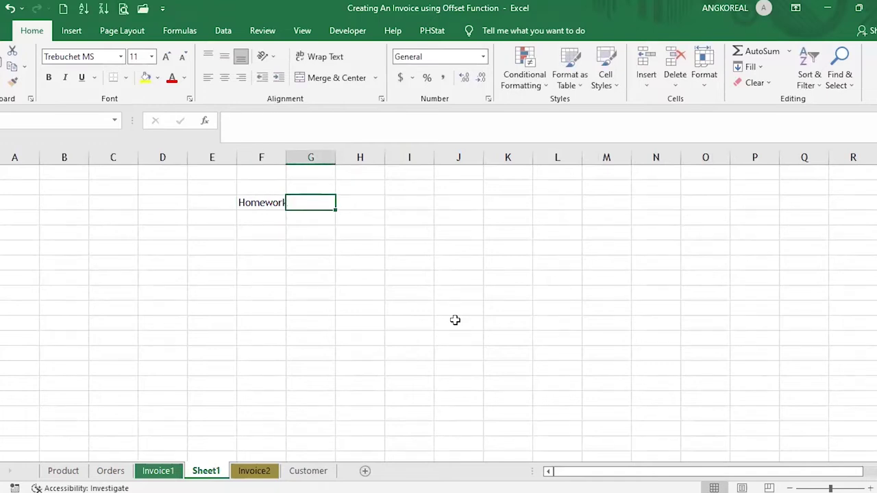
key("Left")
key("F2")
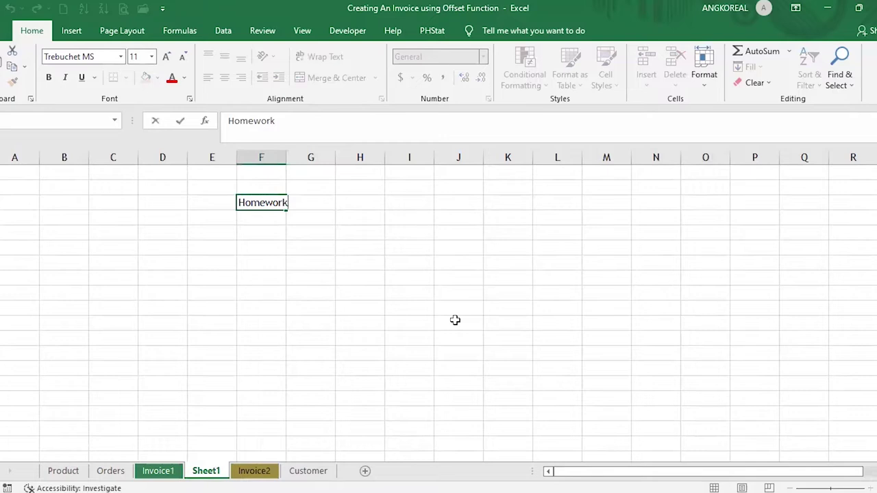
type("1")
key("Return")
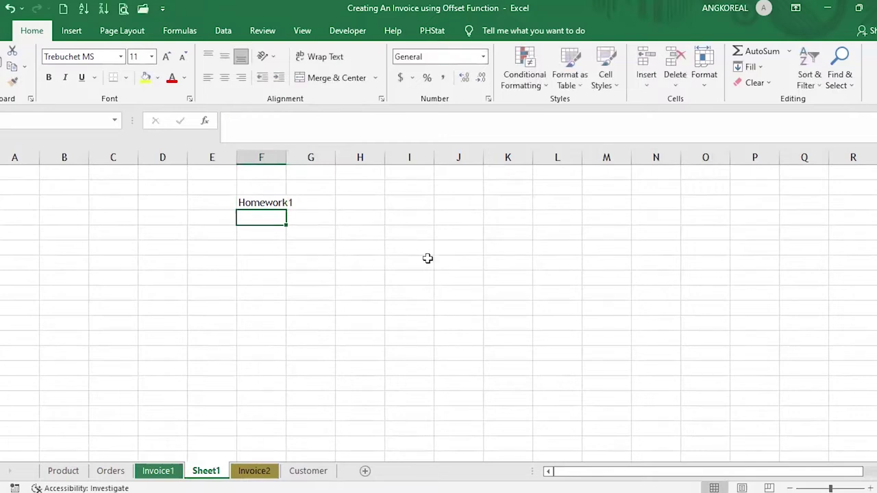
Fit column F to its header and fill the homework header series across to "Homework5" in J3.
double_click(294, 159)
left_click(274, 203)
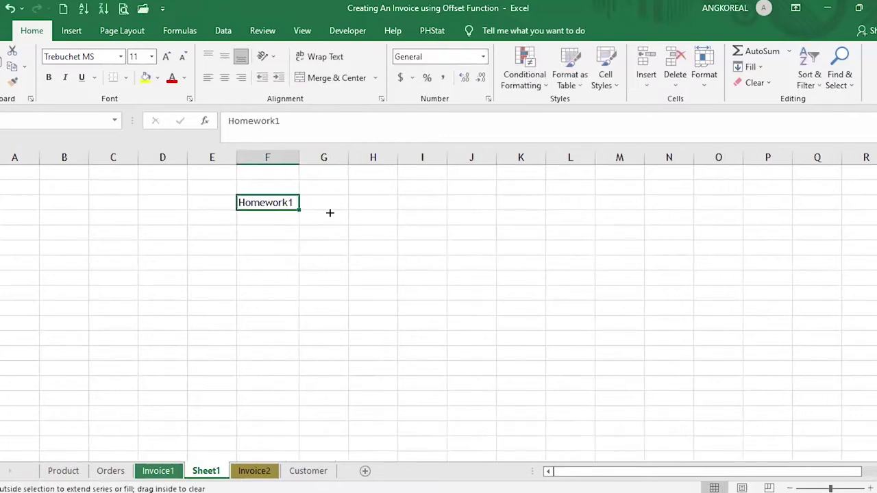
left_click_drag(299, 210, 491, 205)
AutoFit the widths of columns F through J to the homework headers.
left_click(291, 158)
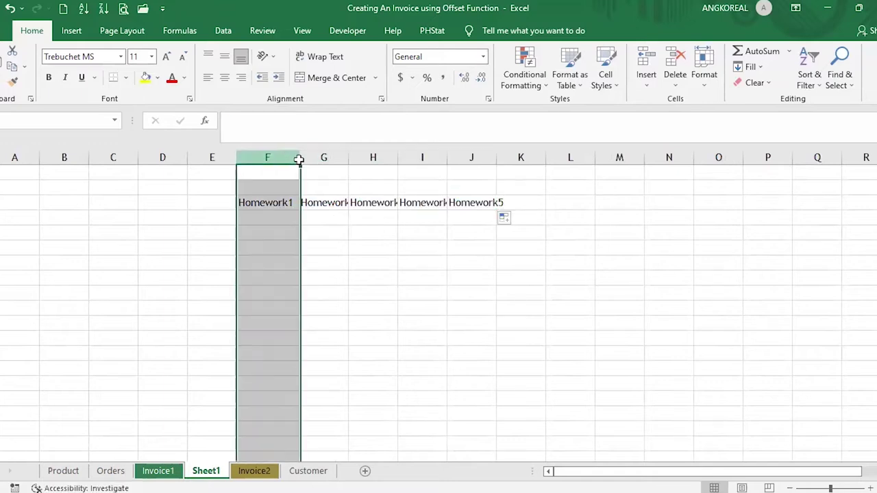
left_click(449, 159, "shift")
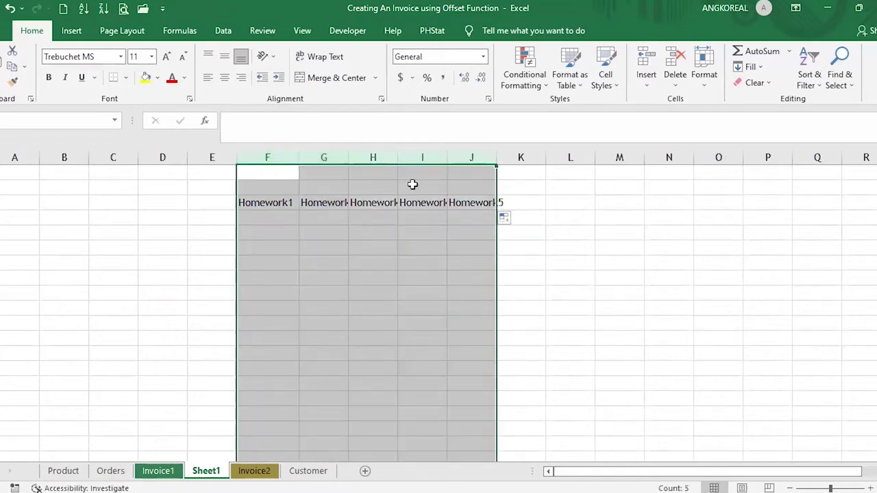
key("alt+h")
key("o")
key("i")
left_click(225, 215)
left_click(221, 204)
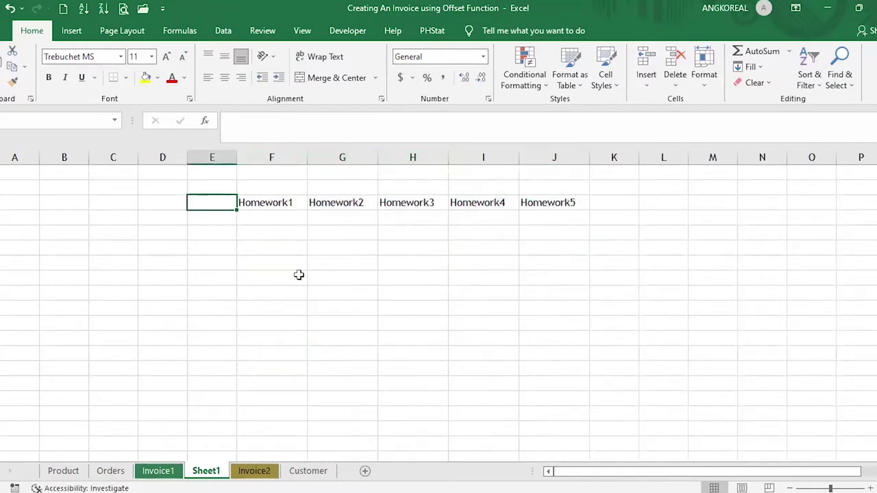
Enter "Name 1" in E4 and fill the series down to "Name 10" in E13.
left_click(218, 221)
type("Name 1")
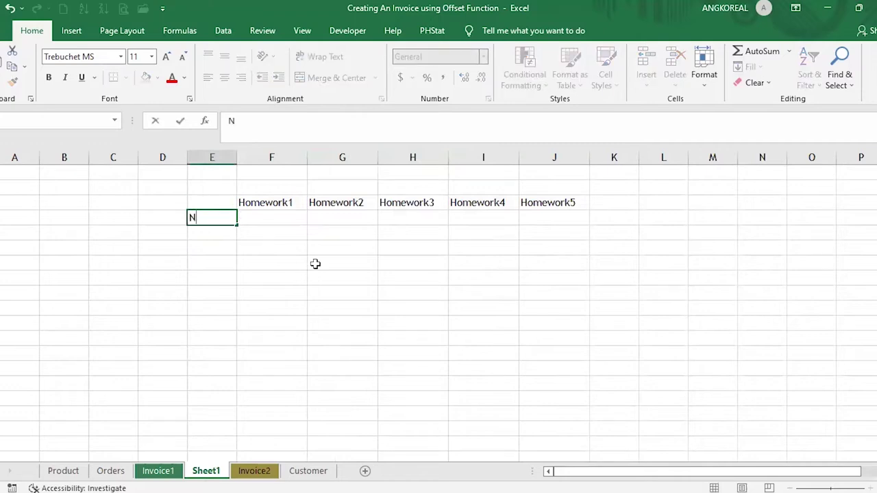
key("Return")
left_click(221, 218)
left_click_drag(238, 241, 247, 353)
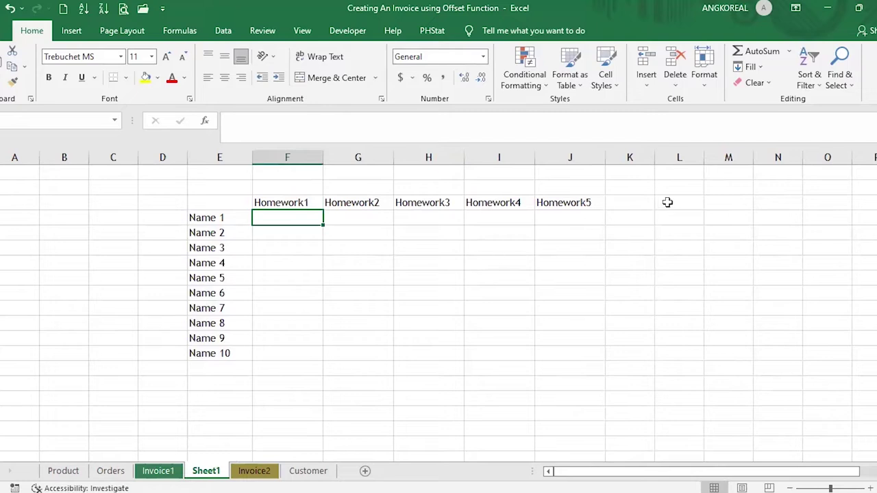
Enter the header "Remark" in K3, beside the Homework5 header.
left_click(647, 204)
type("Remai")
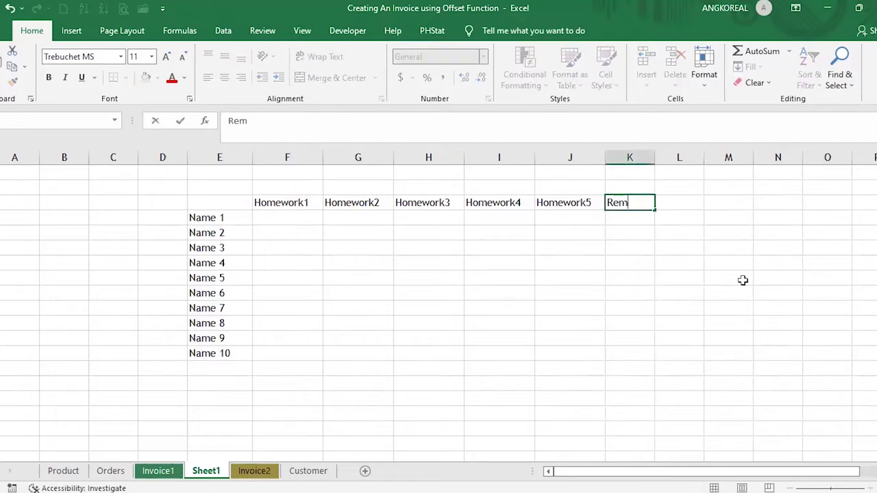
key("BackSpace")
type("rk")
key("Return")
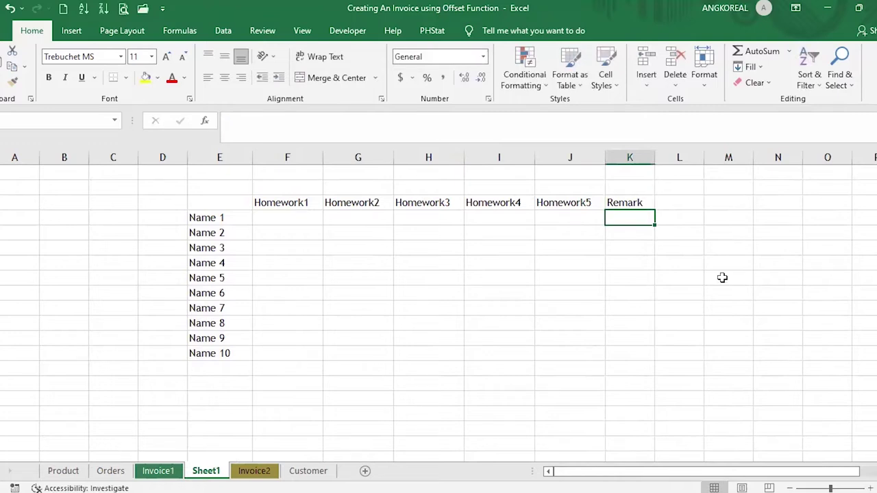
left_click(305, 226)
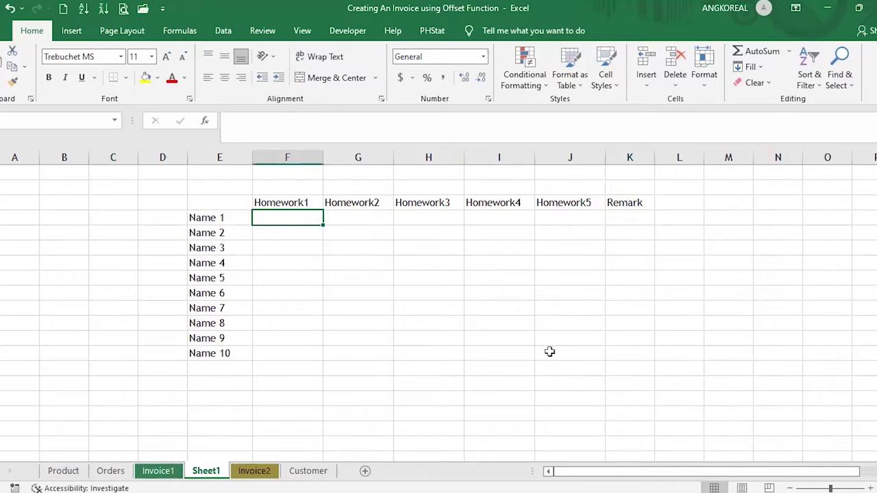
left_click_drag(620, 218, 284, 214)
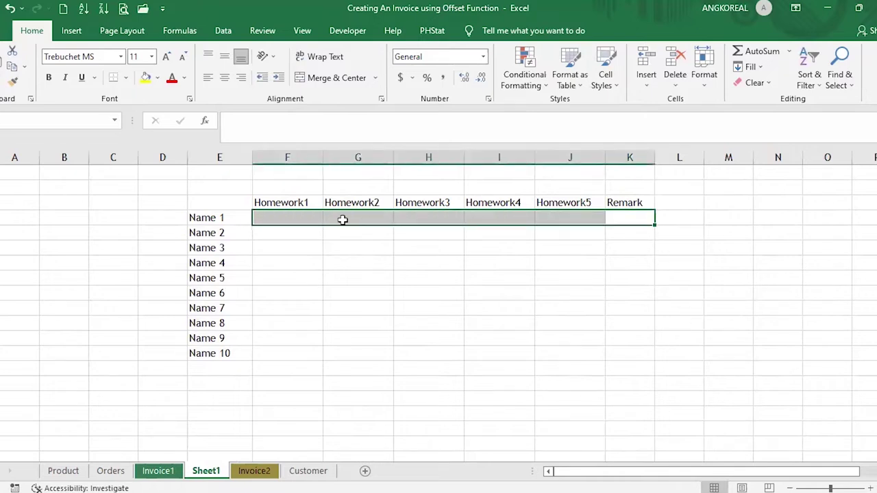
left_click(631, 217)
Enter No, No, Yes, Yes, No for Homework1 through Homework5 in the Name 1 row.
left_click(282, 218)
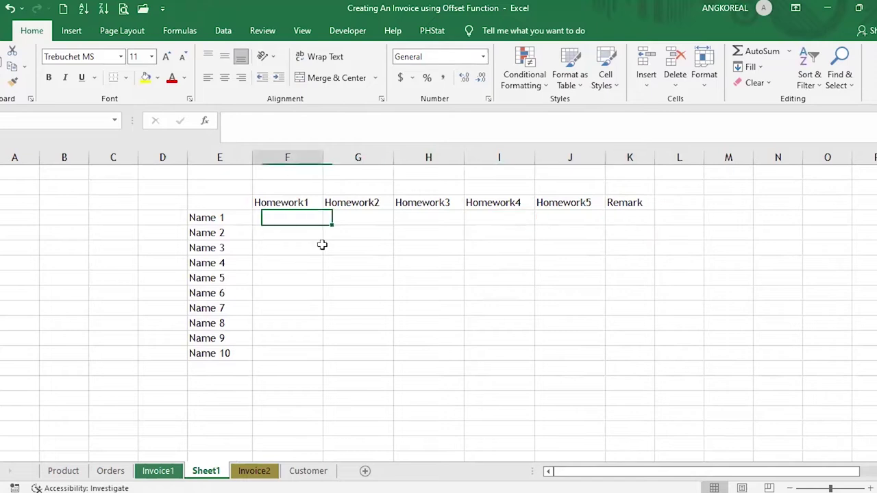
type("No")
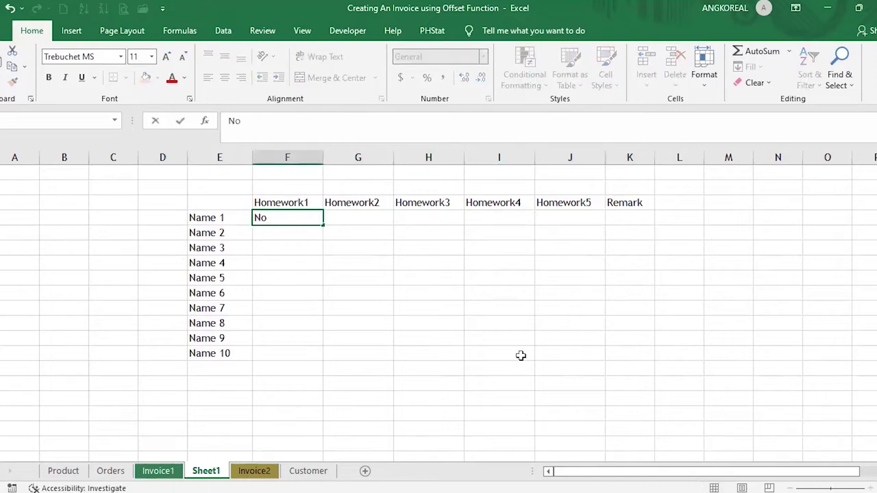
key("Tab")
type("No")
key("Tab")
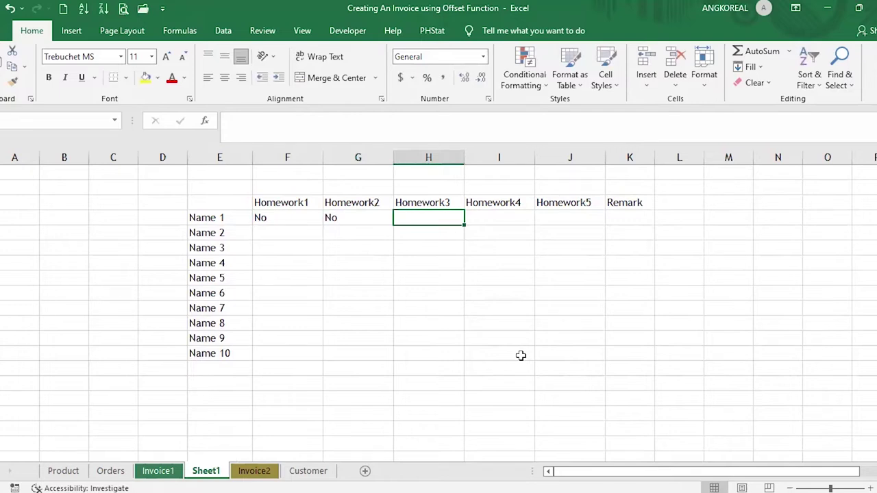
type("Yes")
key("Tab")
type("Yes")
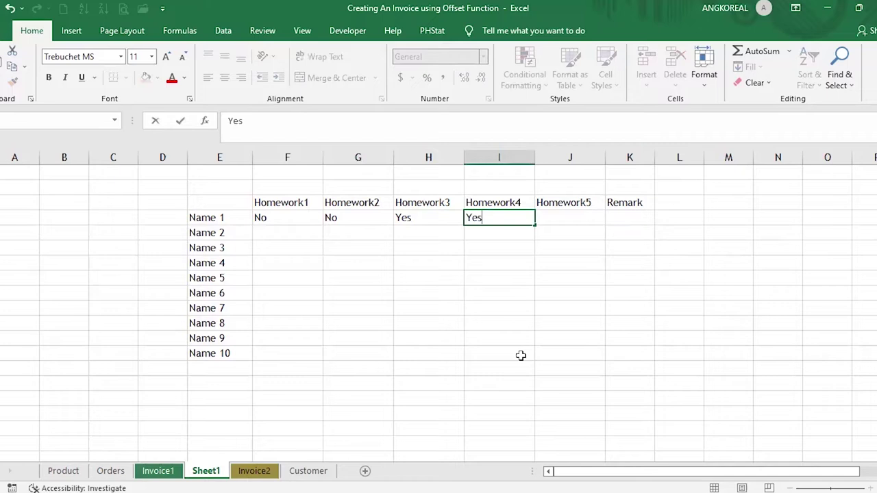
key("Tab")
type("No")
key("Return")
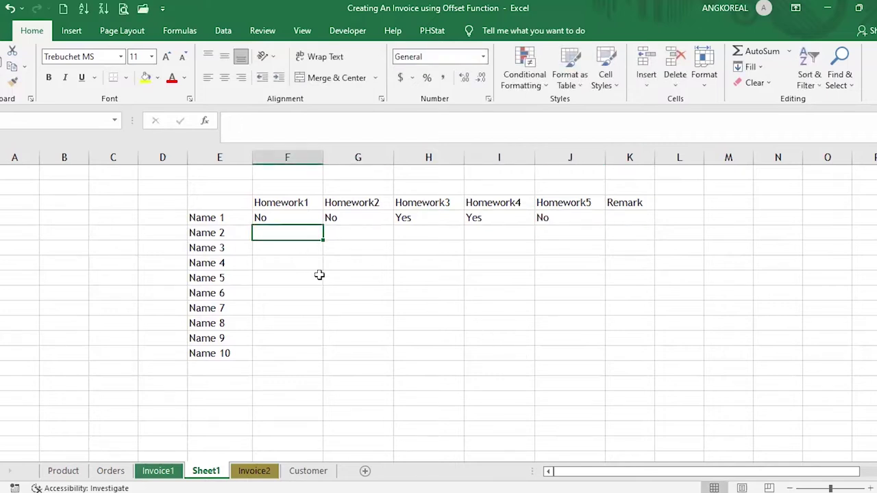
Enter Yes, No, Yes, No, Yes for Homework1 through Homework5 in the Name 2 row.
type("ye")
key("BackSpace")
key("BackSpace")
type("Yes")
key("Tab")
type("No")
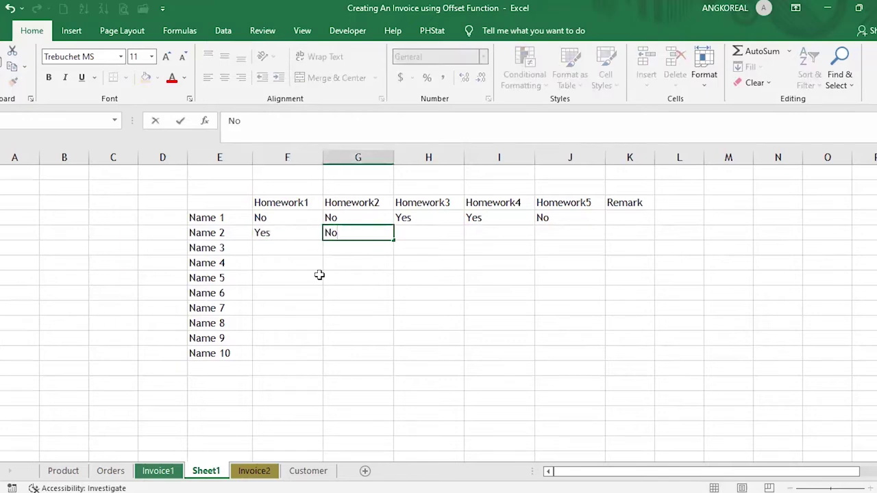
key("Tab")
type("Yes")
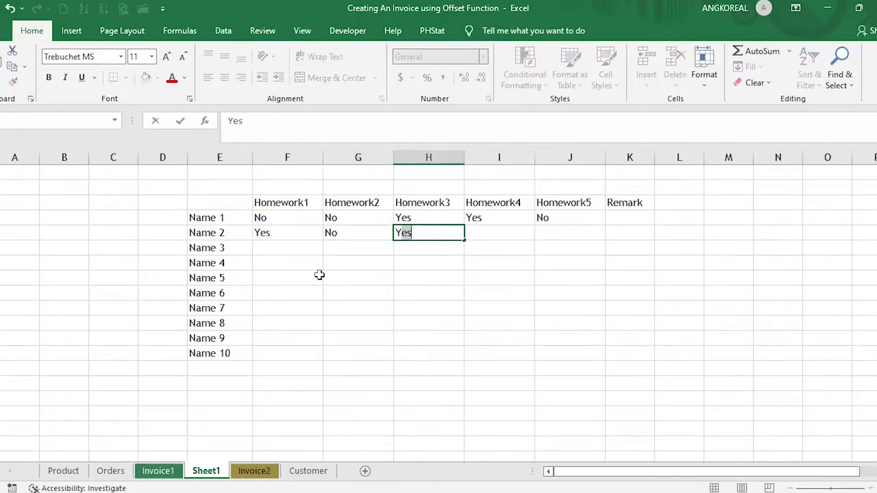
key("Tab")
type("No")
key("Tab")
type("Yes")
key("Return")
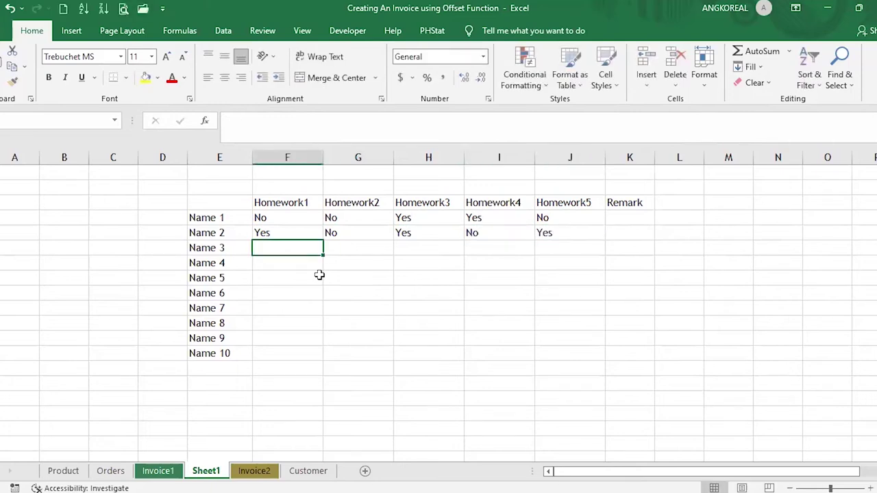
Fill the Yes/No entries of the Name 1 and Name 2 rows down to the Name 10 row.
left_click(277, 216)
left_click_drag(277, 216, 542, 228)
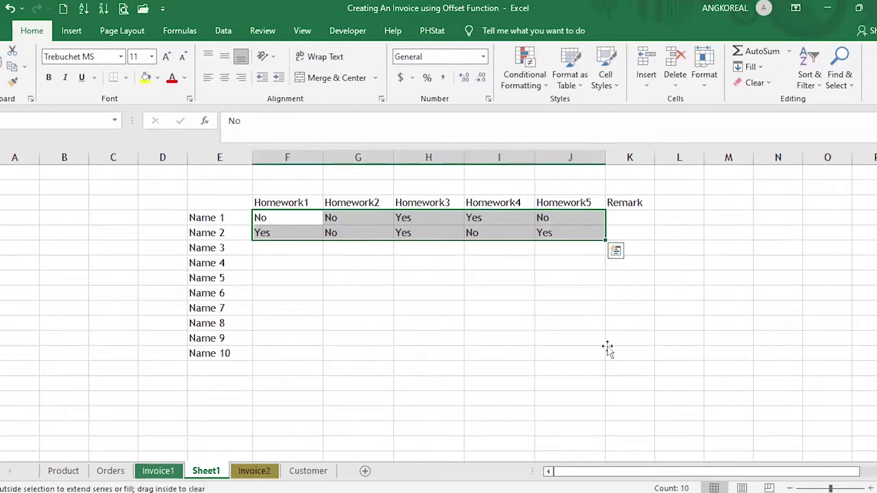
double_click(606, 240)
Widen the Remark column K to make room for longer text.
left_click(631, 218)
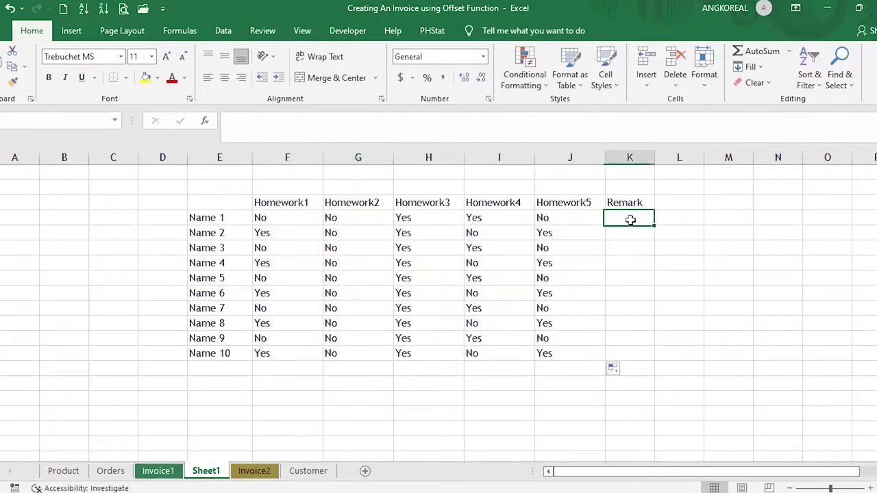
left_click(665, 162)
left_click(640, 219)
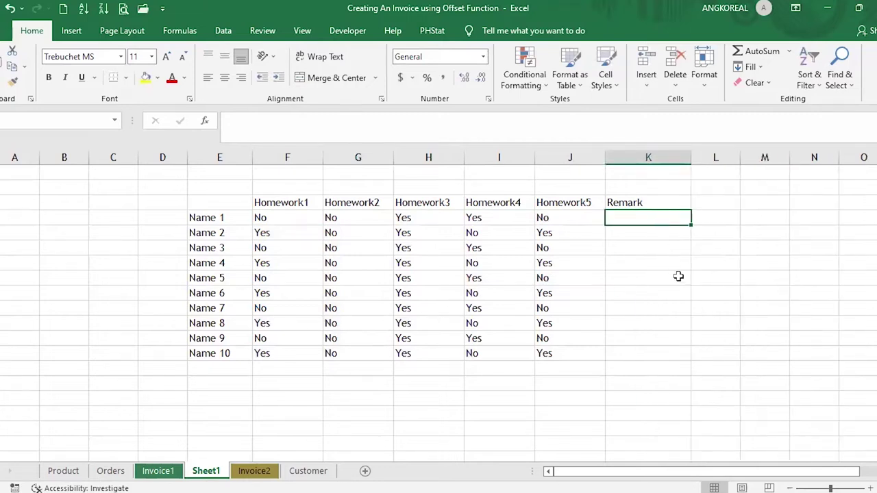
Examine the Name 1 row's Yes/No entries, its Remark cell and the headers of the homework marked No.
left_click_drag(270, 218, 555, 222)
left_click(595, 215)
left_click(633, 220)
double_click(632, 219)
key("Escape")
left_click(267, 219)
left_click(337, 218)
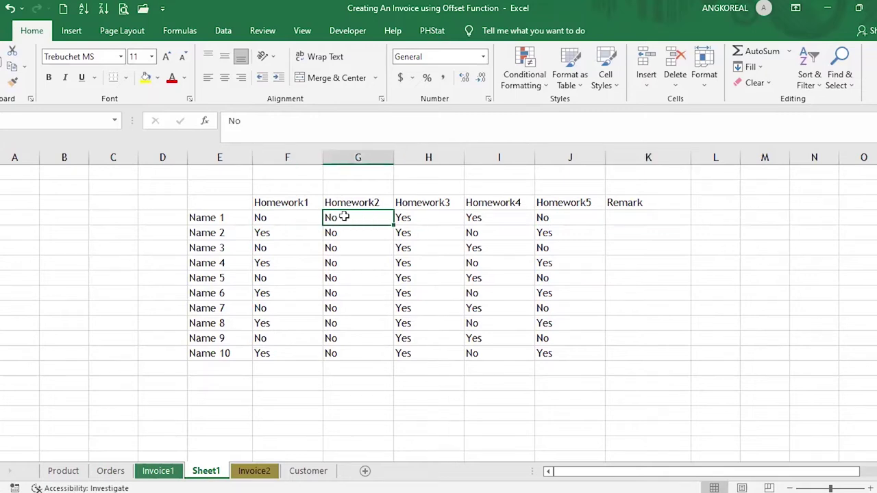
left_click_drag(295, 217, 352, 215)
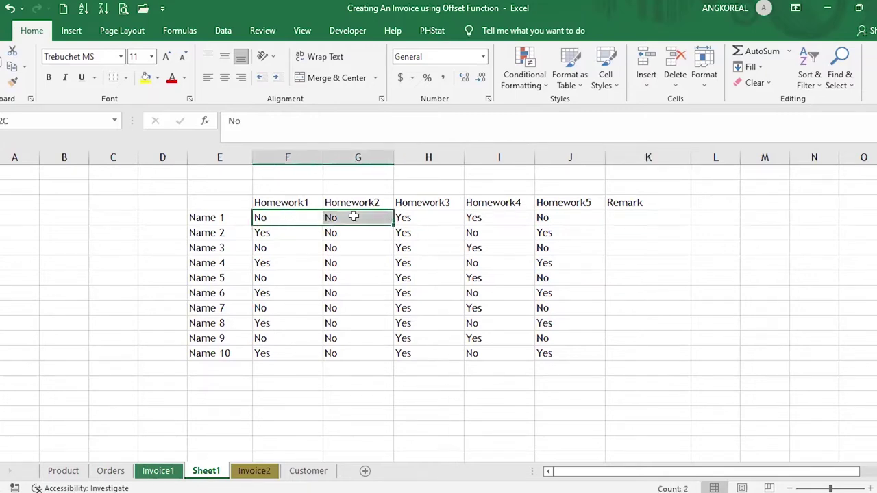
left_click(290, 202)
left_click(353, 202)
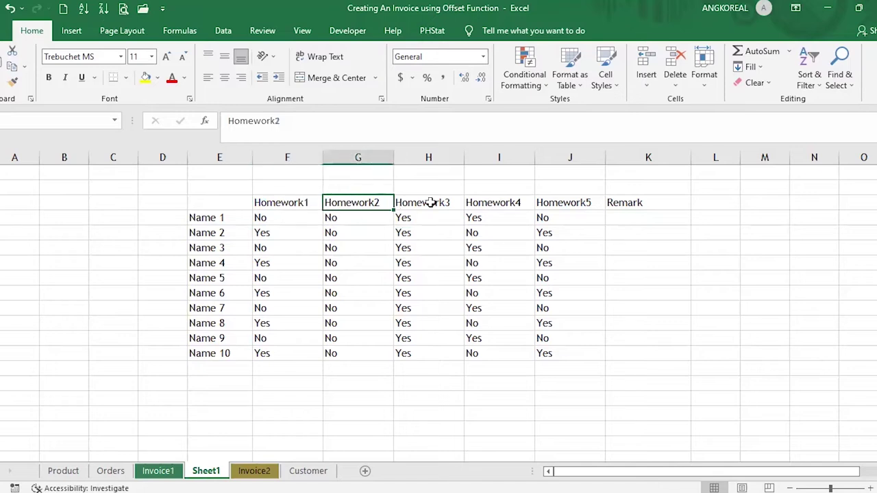
Change the Remark column's header to "Lack of HMW".
left_click(430, 202)
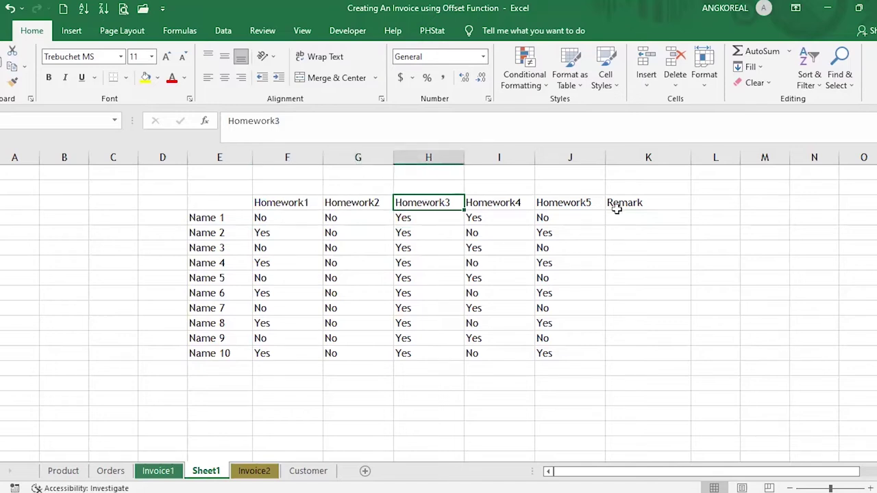
left_click(556, 277)
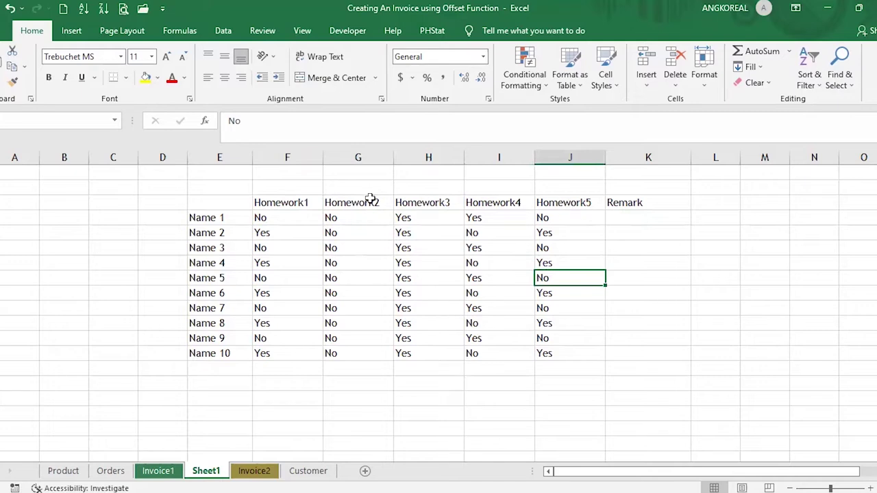
left_click(651, 219)
left_click(620, 203)
type("Lack of HM")
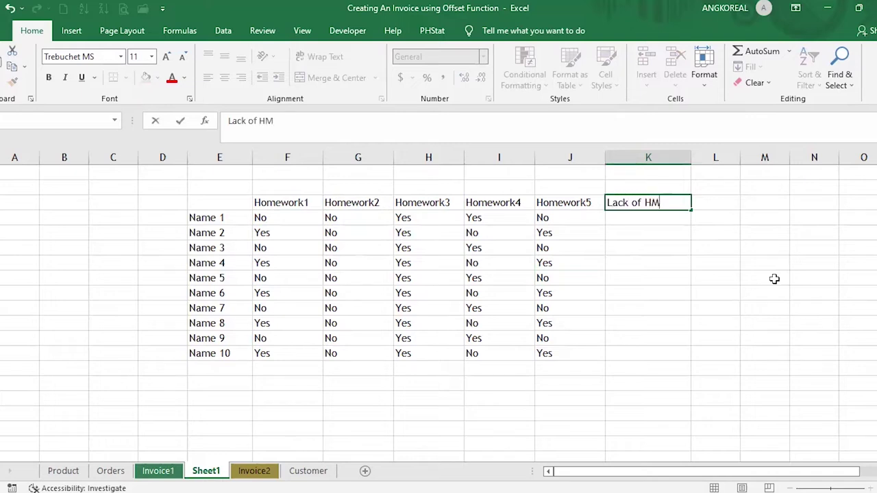
type("W")
key("Return")
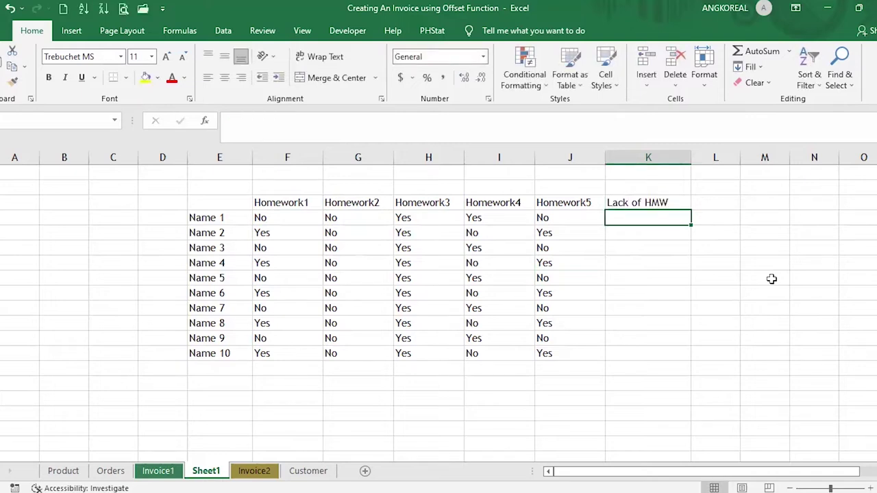
Start a TEXTJOIN formula in the Name 1 row's Lack of HMW cell with delimiter ", " and TRUE for ignoring empty cells.
type("=")
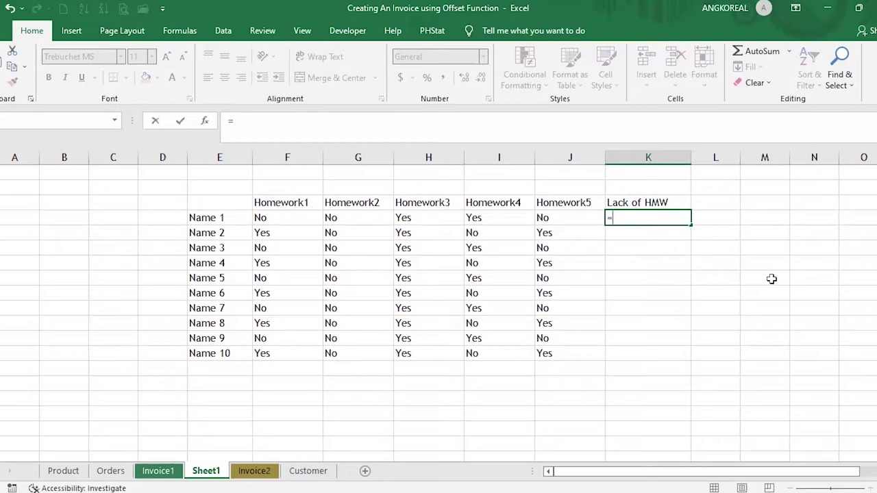
type("text")
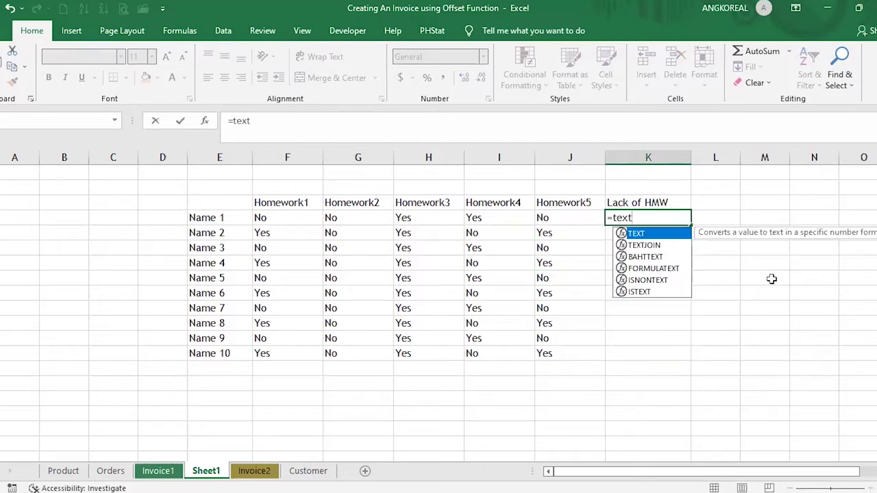
key("Down")
key("Tab")
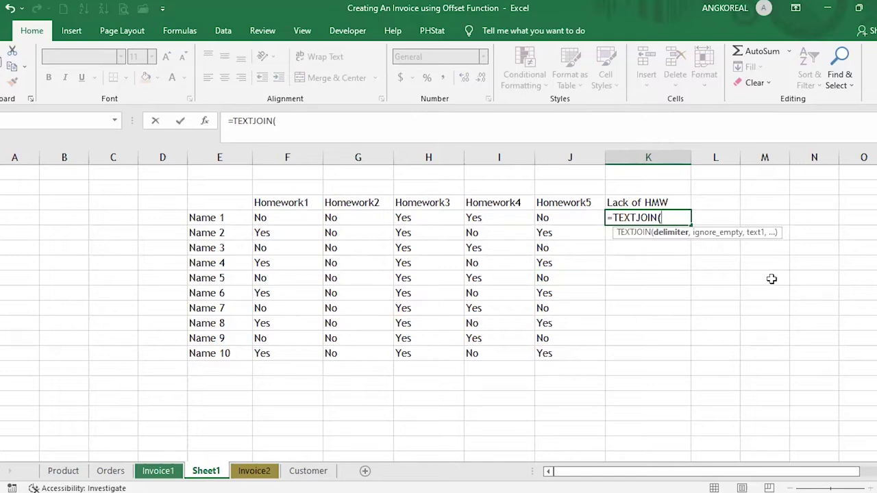
type("\", \",")
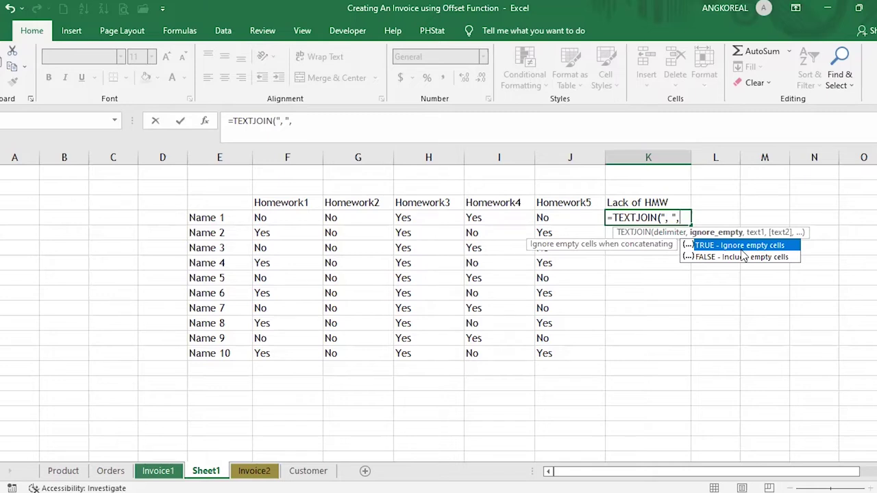
double_click(741, 249)
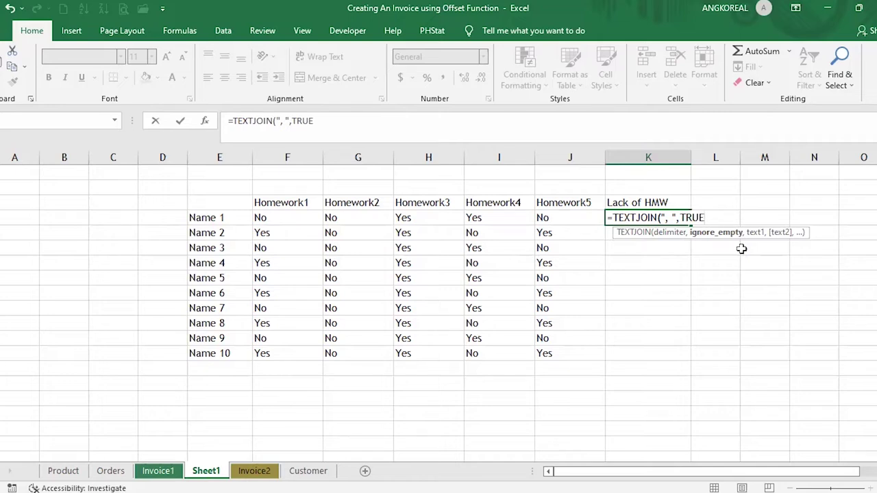
type(",")
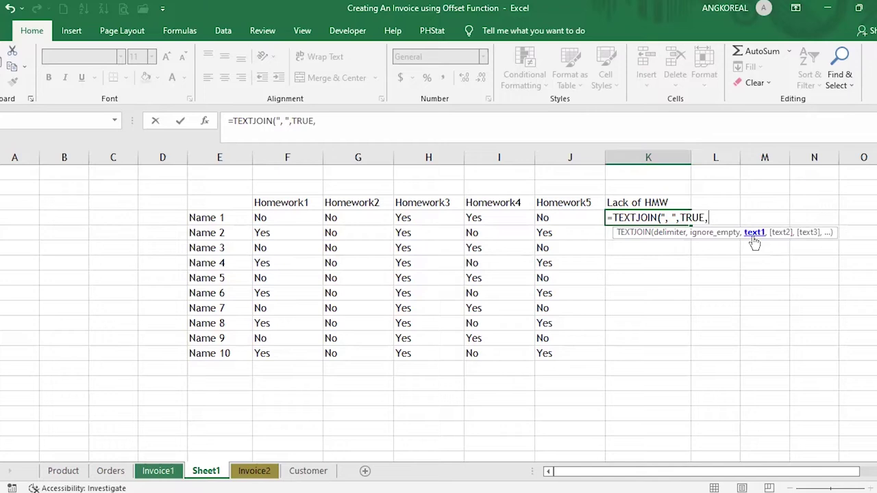
Complete the TEXTJOIN formula with the Name 1 entries F4:J4 as its text, and widen column K.
left_click(283, 219)
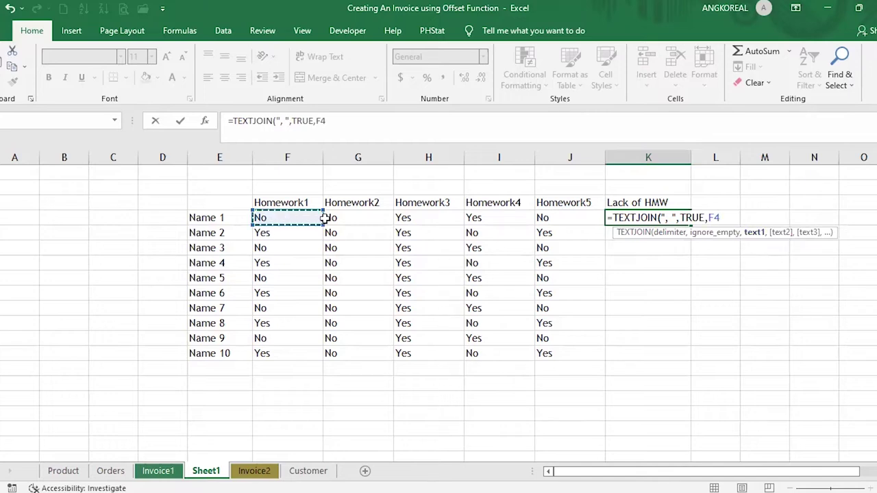
left_click(568, 217, "shift")
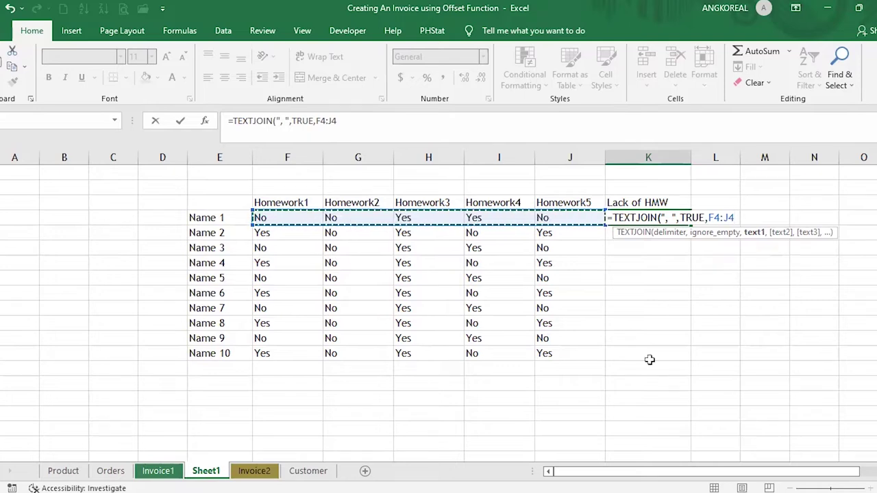
type(")")
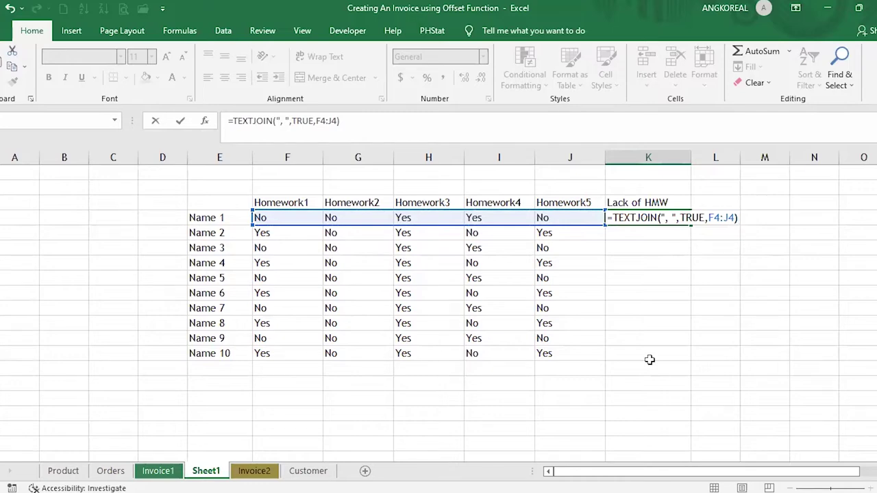
key("Return")
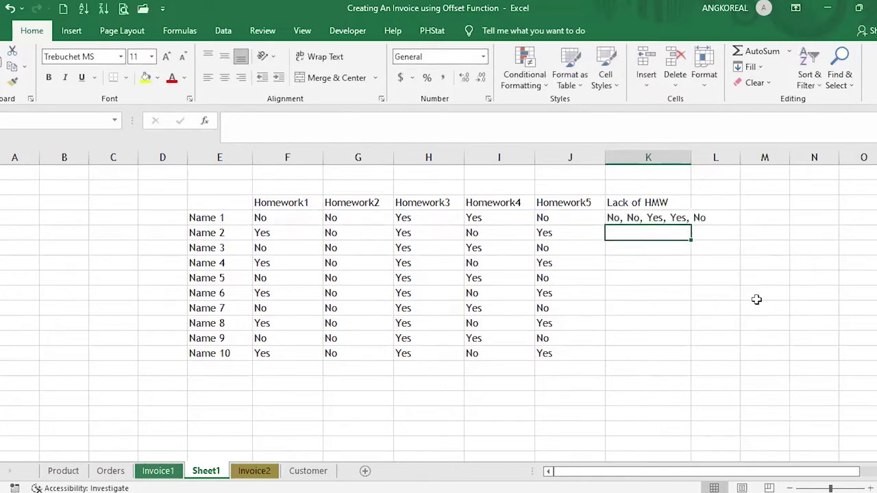
left_click_drag(696, 159, 738, 209)
left_click(699, 218)
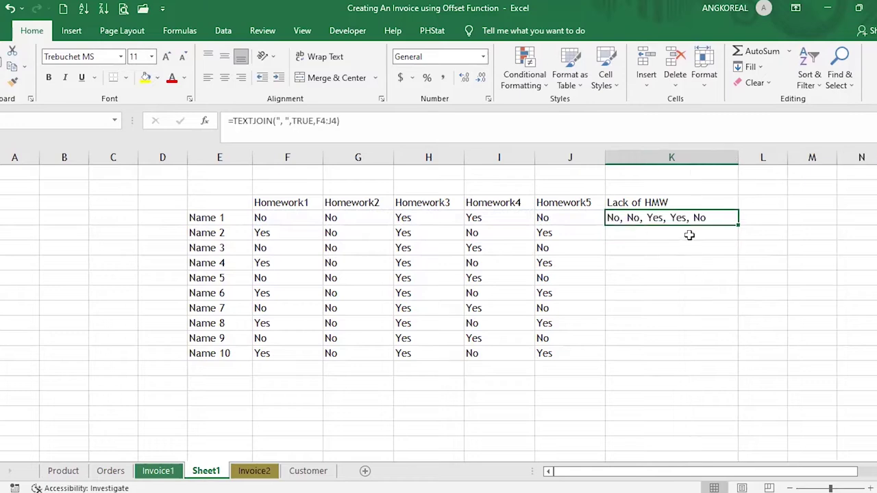
Replace the TEXTJOIN text argument in the Name 1 row with an IF function testing F4:J4="no".
double_click(656, 218)
left_click_drag(708, 218, 736, 218)
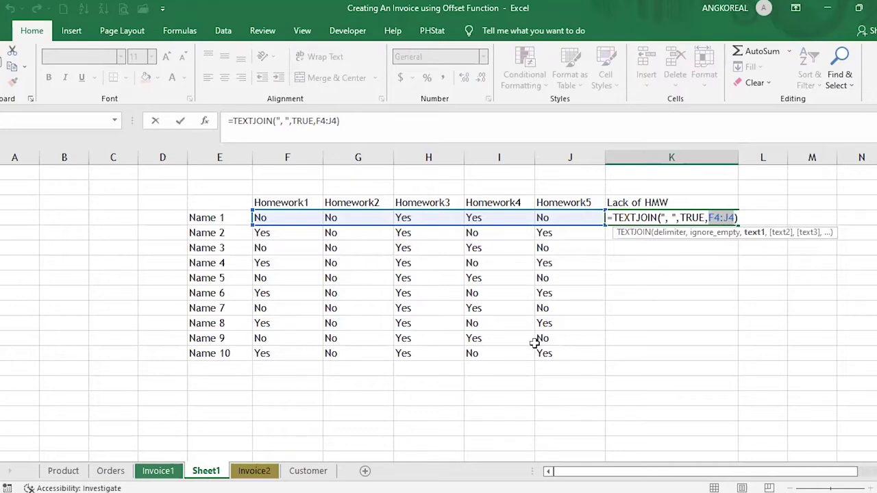
type("IF(")
left_click(298, 224)
key("ctrl+shift+Right")
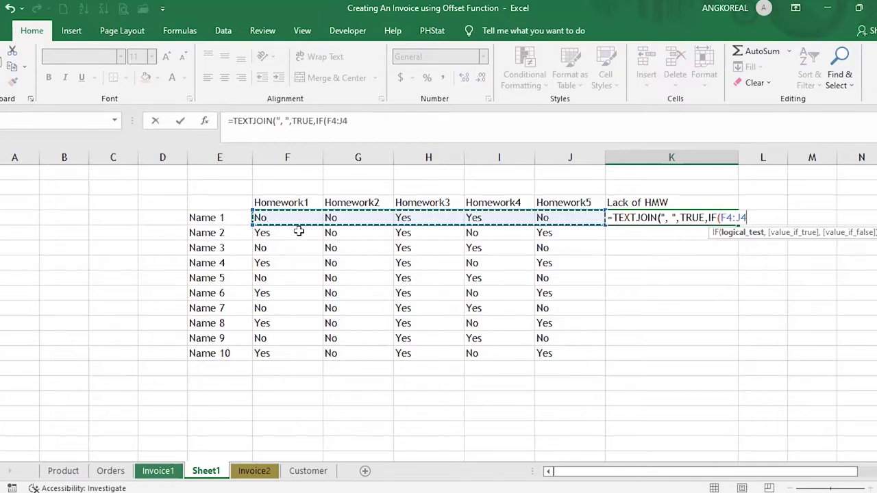
type("=\"no")
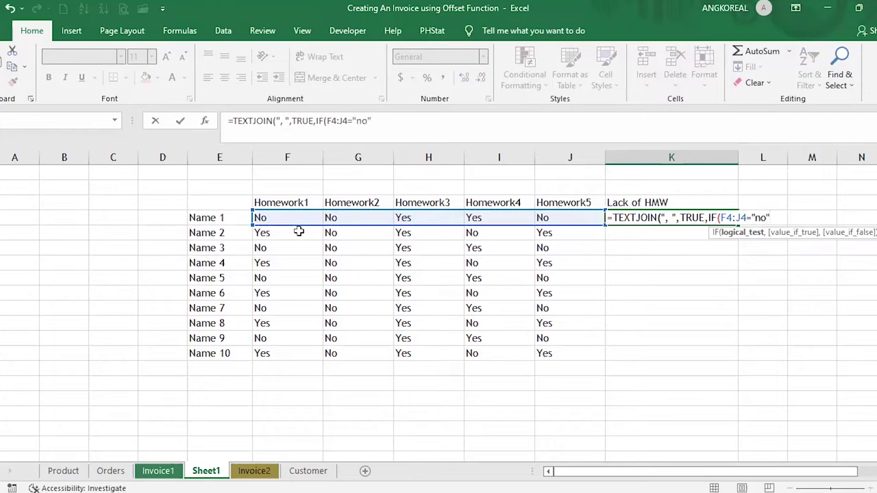
type("\",")
Make the IF return the absolute header range $F$3:$J$3 when true and "" when false, and enter the formula.
left_click_drag(277, 202, 329, 202)
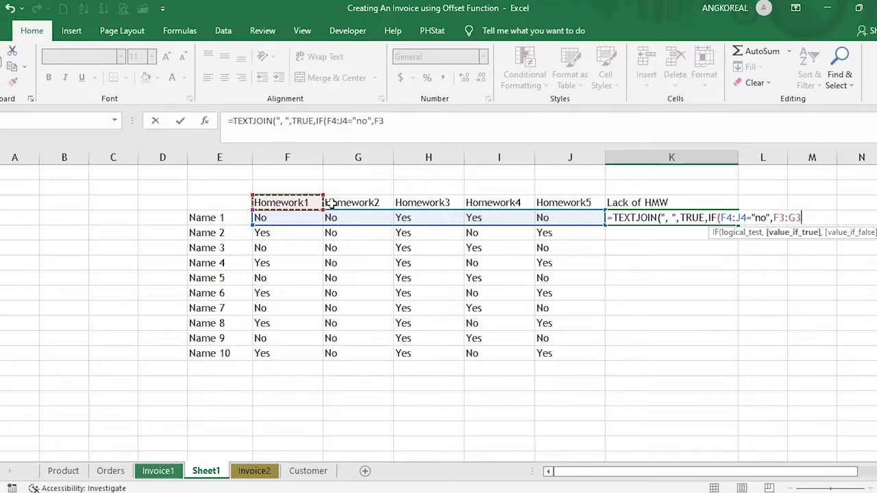
left_click_drag(540, 202, 548, 203)
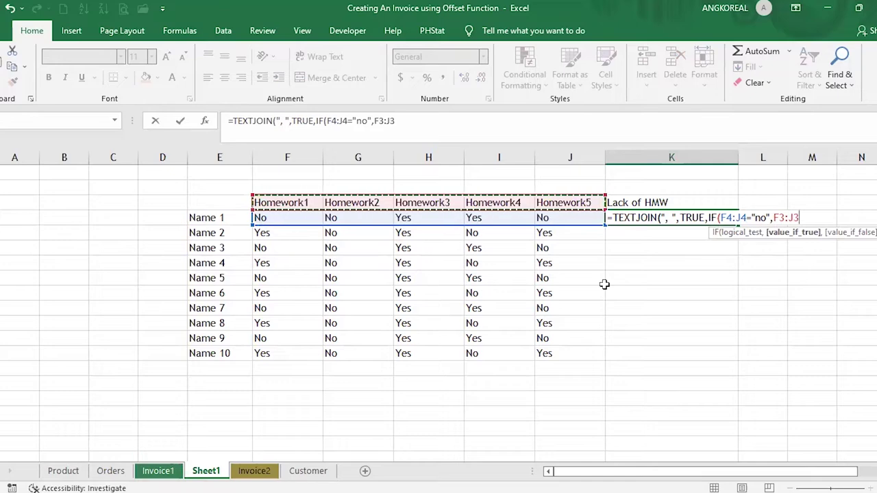
key("F4")
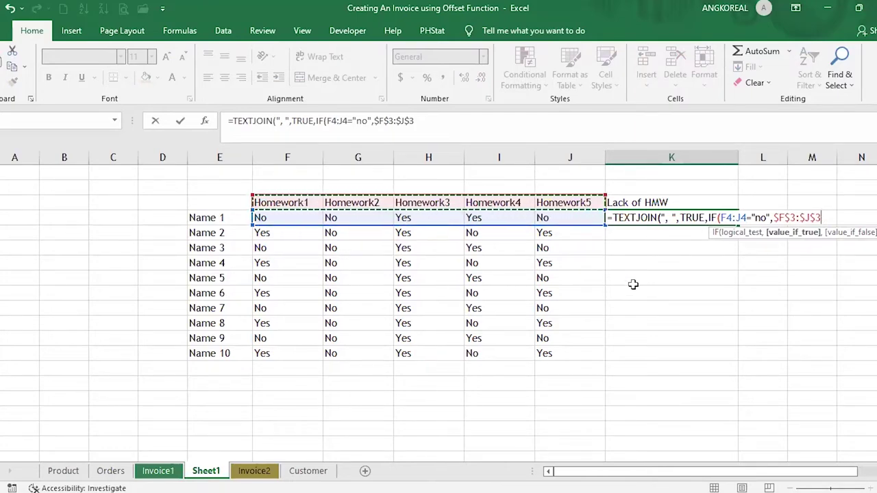
type(",\"\"")
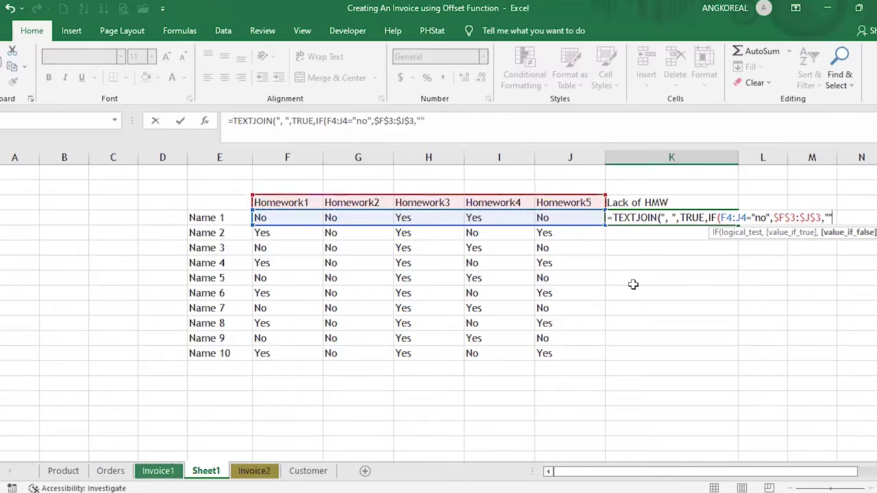
type(")")
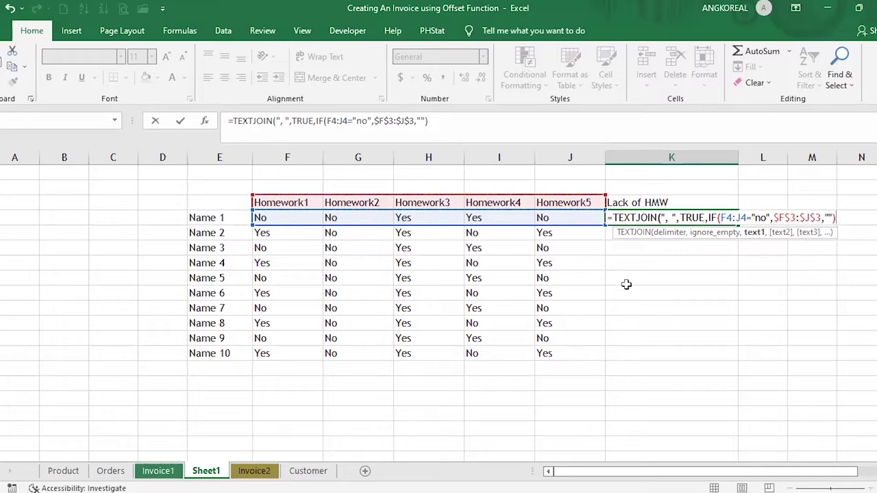
type(")")
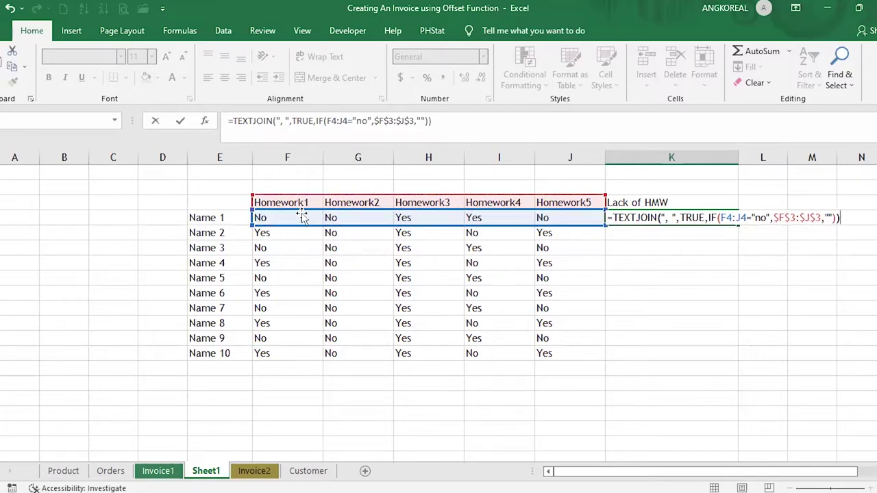
key("Return")
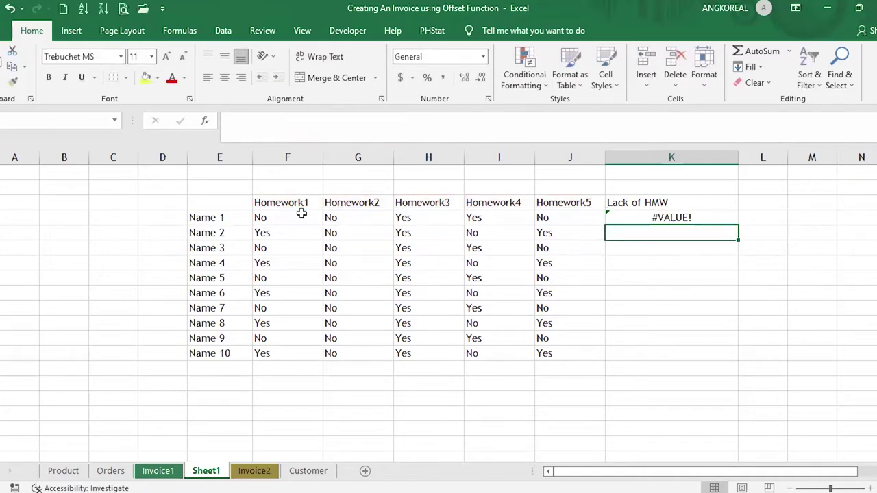
Reselect F4:J4 as the IF test range in the Name 1 row's formula, enter it as an array formula, and check the result.
double_click(662, 218)
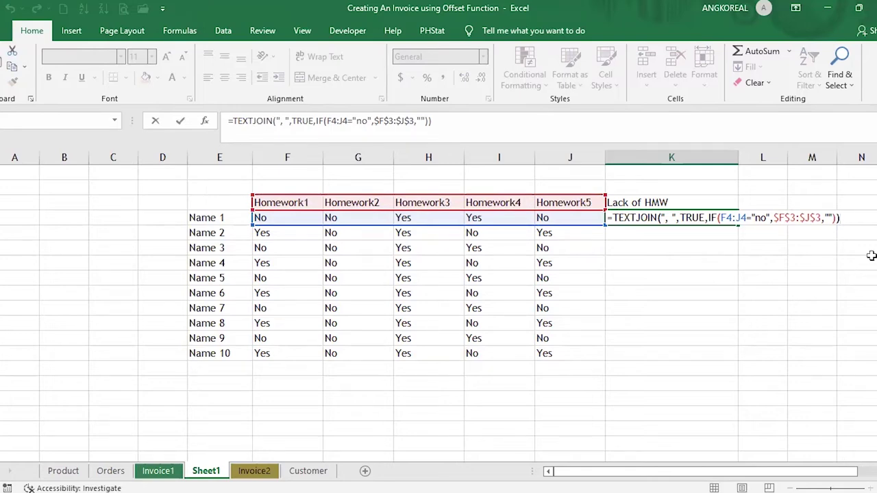
left_click_drag(720, 217, 747, 217)
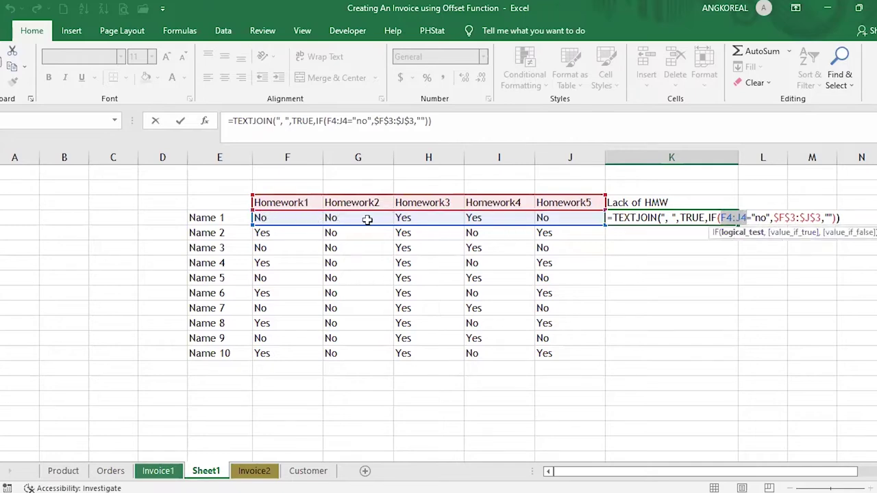
left_click_drag(565, 216, 590, 218)
left_click(747, 213)
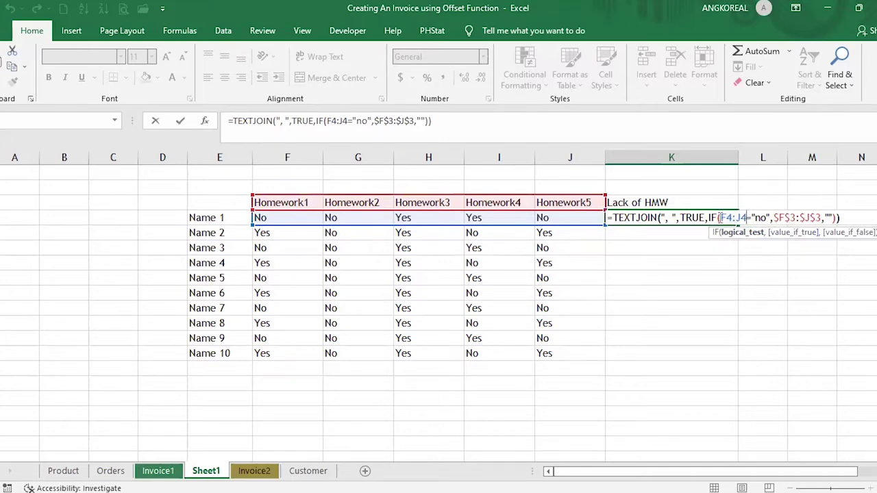
left_click(716, 217)
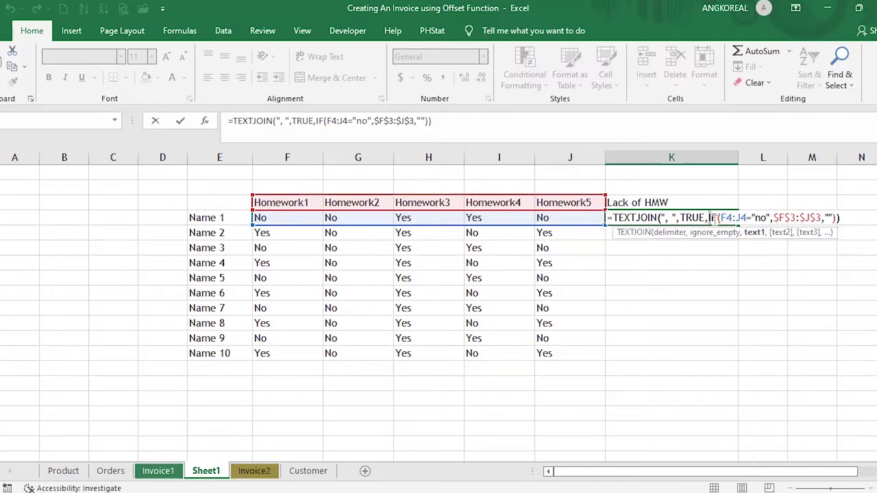
left_click(732, 218)
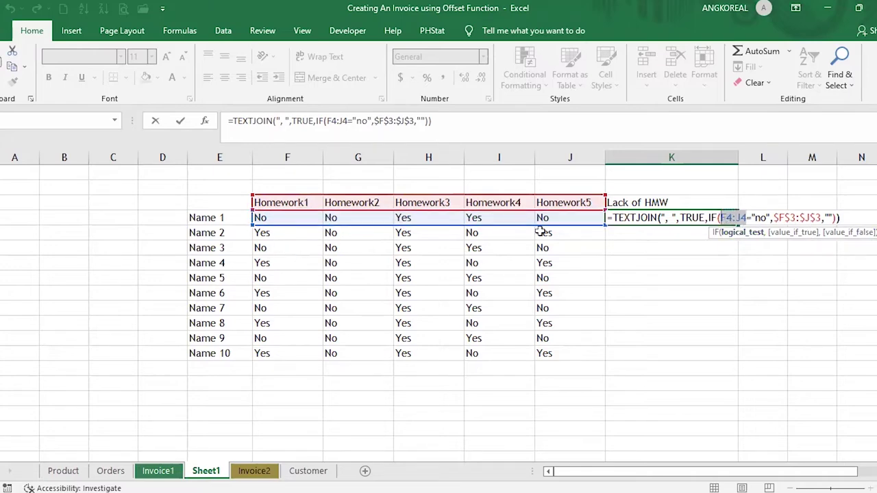
left_click(301, 217)
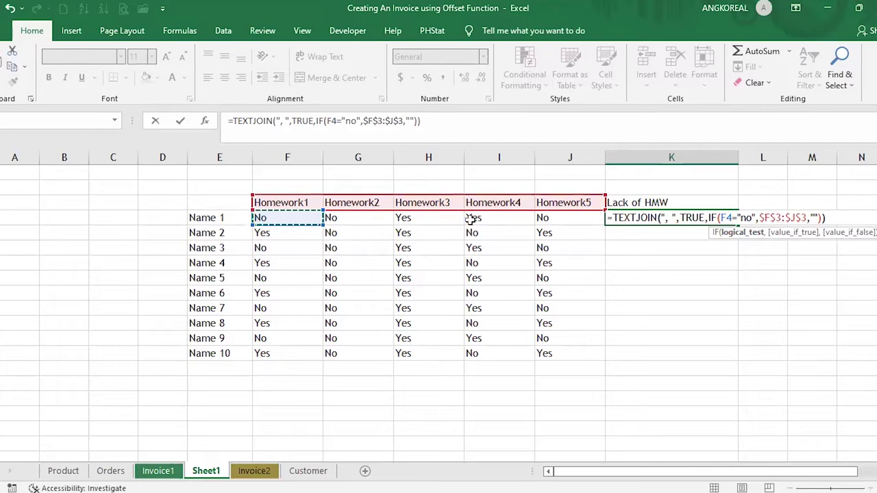
left_click(542, 218, "shift")
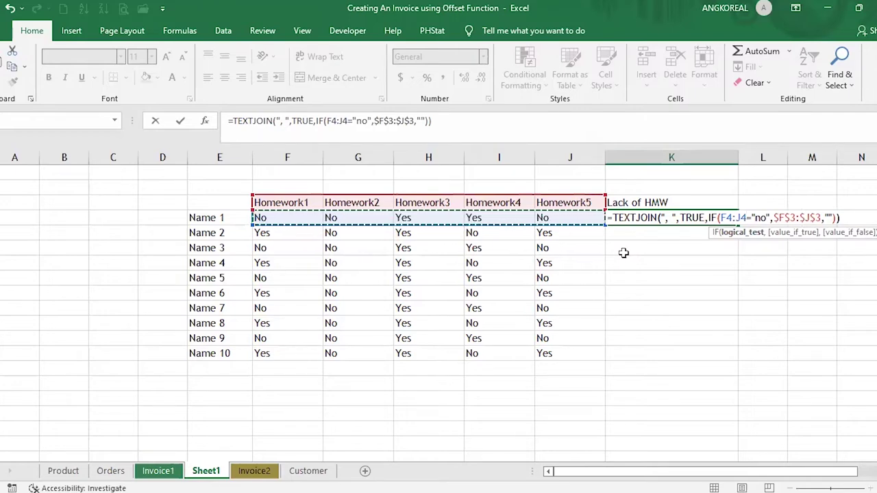
key("ctrl+shift+Return")
key("Down")
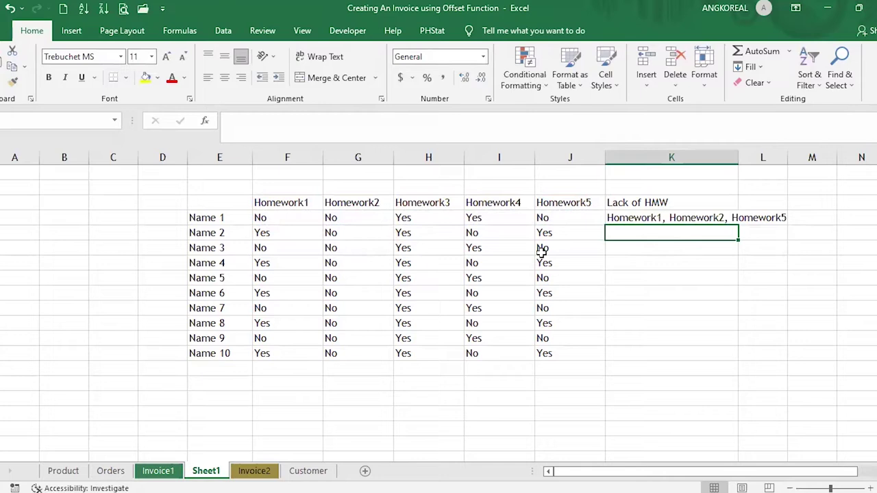
left_click(216, 220)
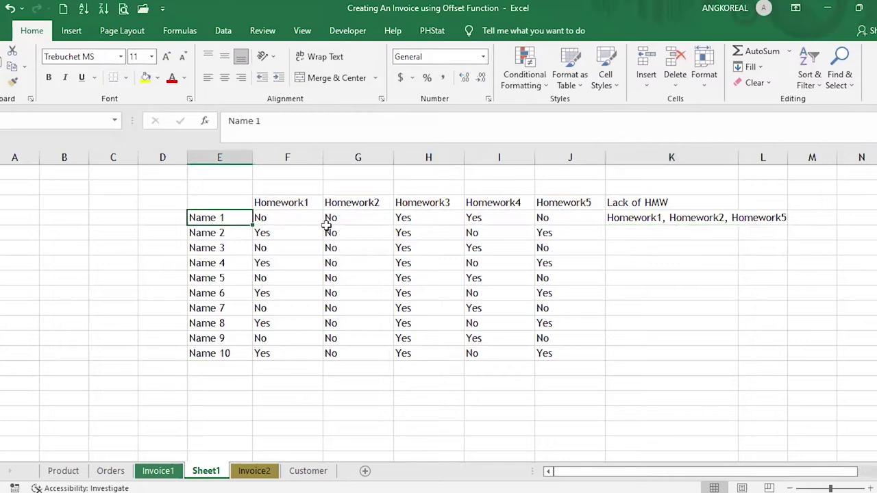
left_click(644, 220)
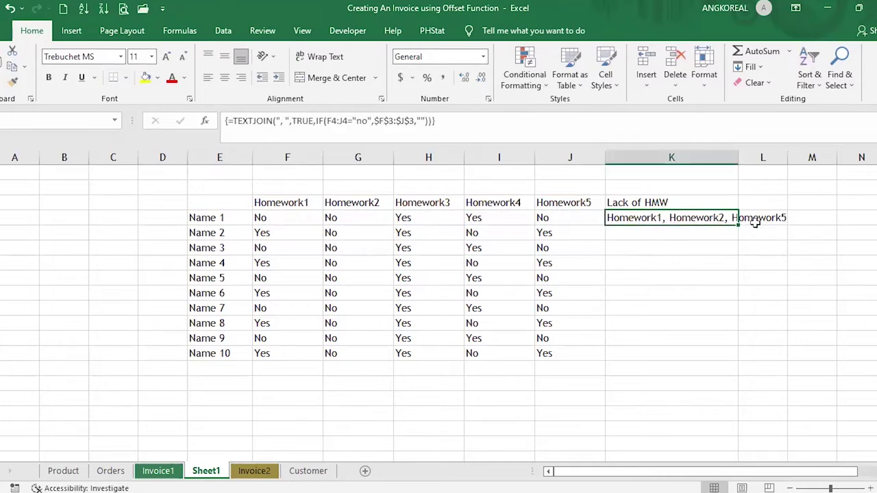
Widen column K to fit the joined homework names and fill the Name 1 formula down through the Name 10 row.
left_click_drag(735, 160, 821, 205)
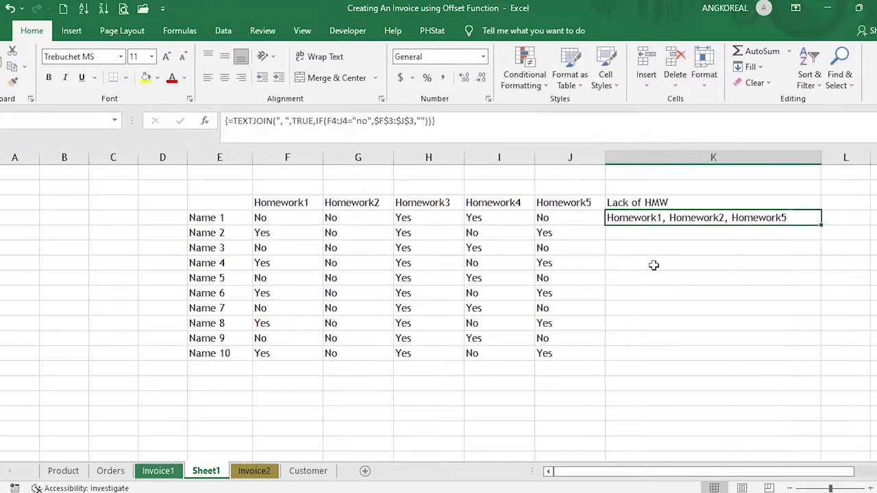
left_click_drag(821, 225, 808, 359)
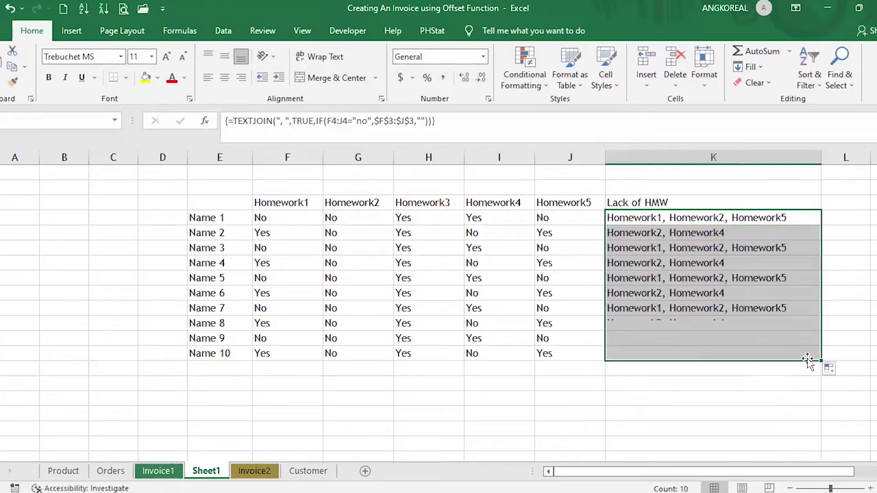
left_click(638, 233)
left_click(668, 253)
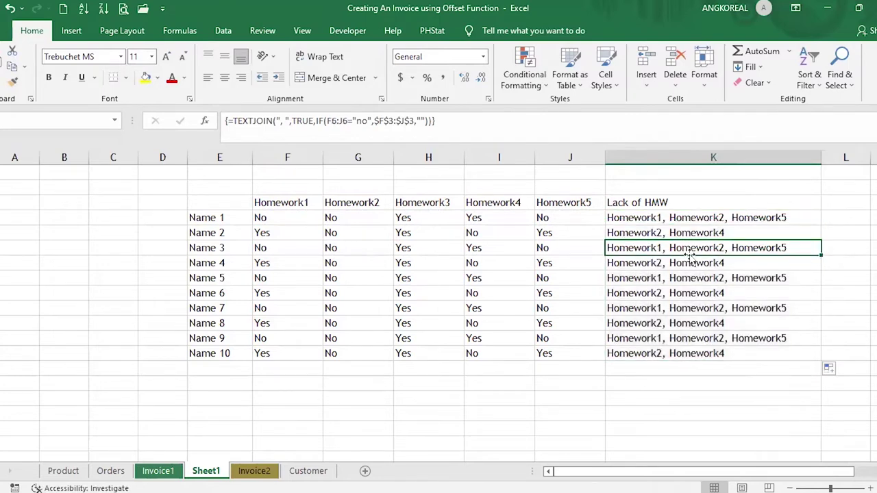
Change Name 3's Homework2 entry to yes and check that row's Lack of HMW result.
left_click(426, 254)
left_click(353, 253)
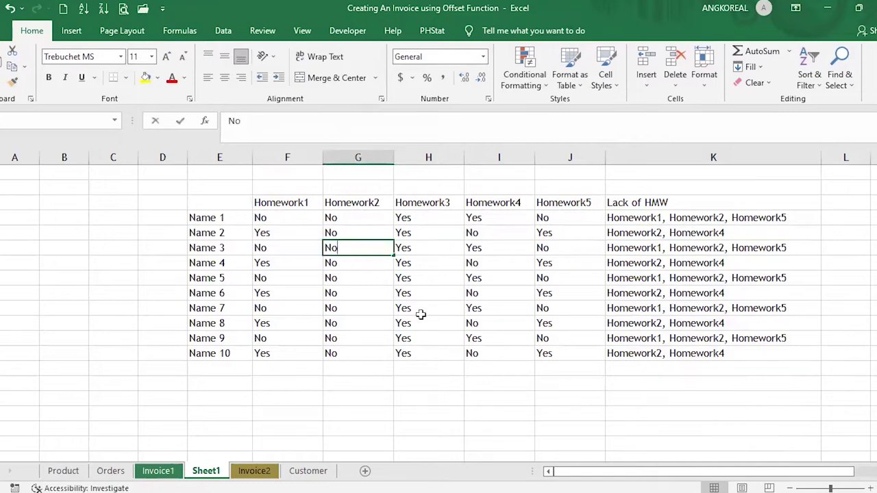
type("y")
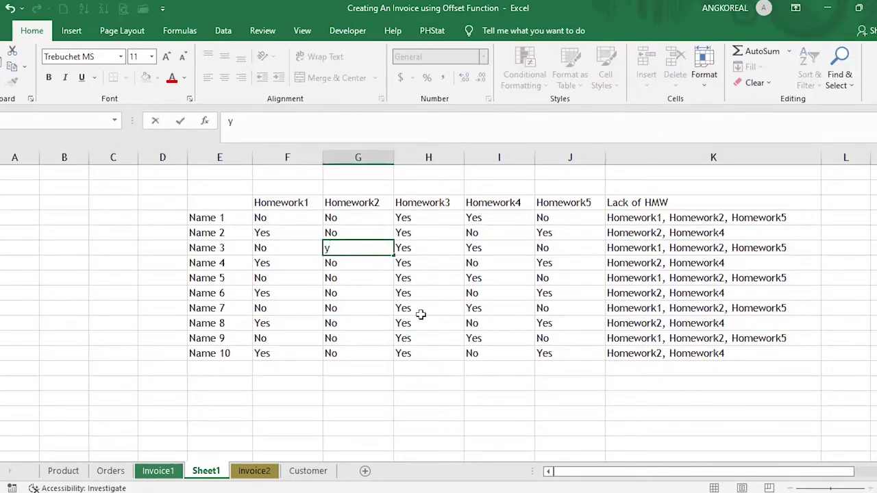
type("es")
key("Return")
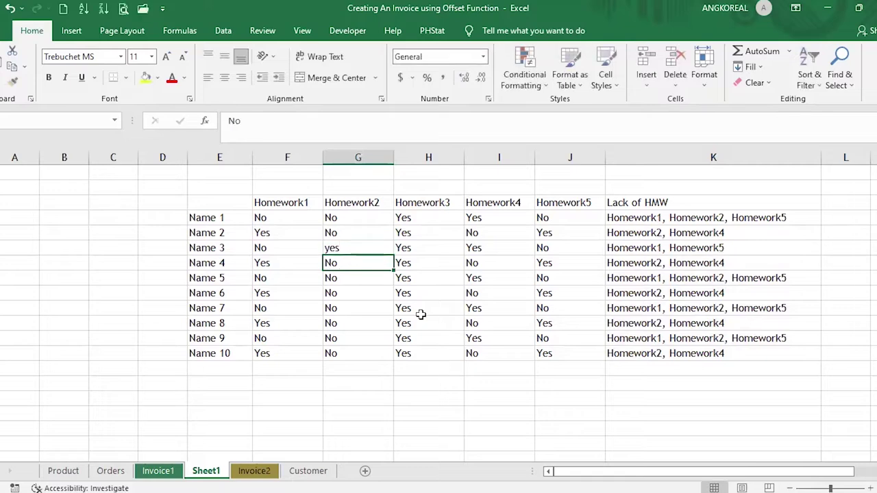
left_click(640, 251)
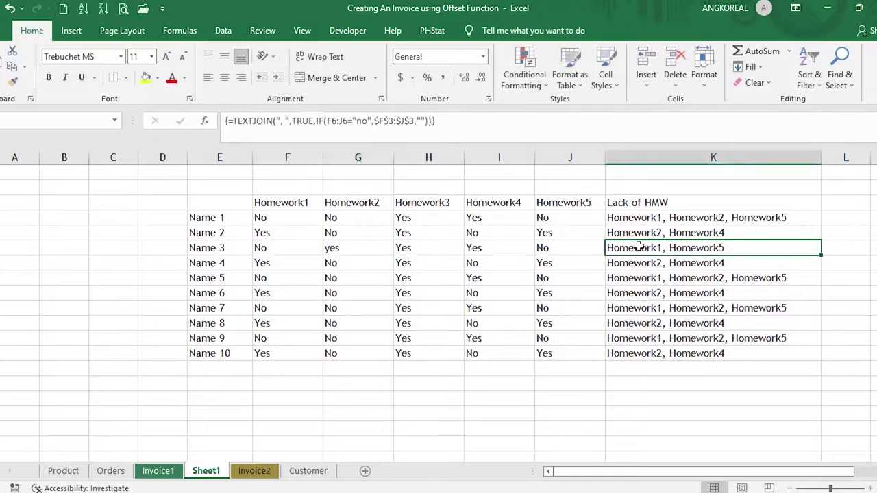
Change Name 3's Homework1 entry to yes and check that row's Lack of HMW result.
left_click(300, 248)
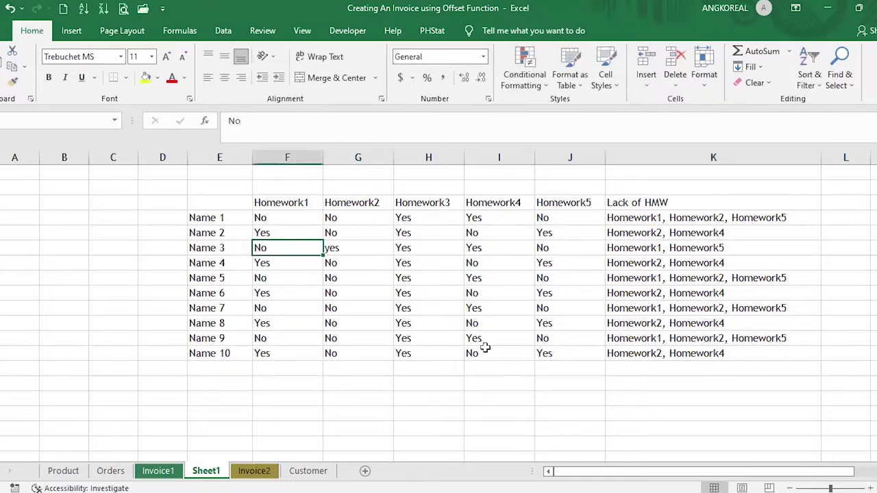
type("yes")
key("Return")
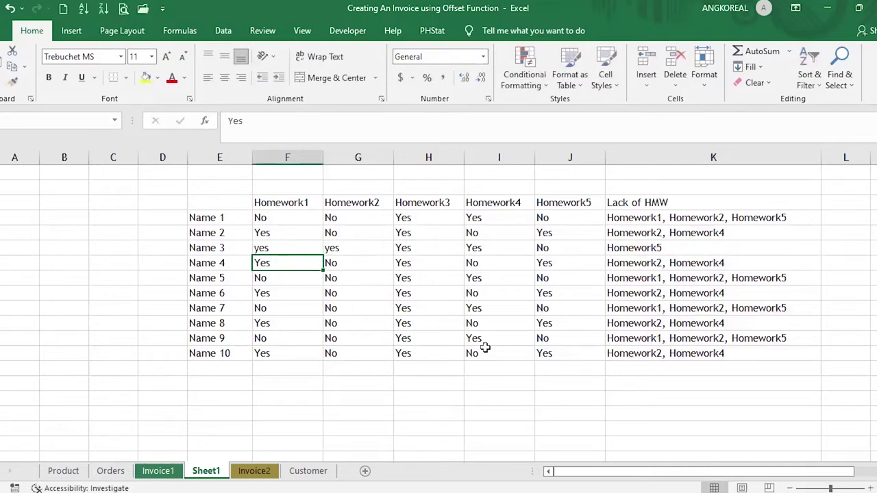
left_click(671, 251)
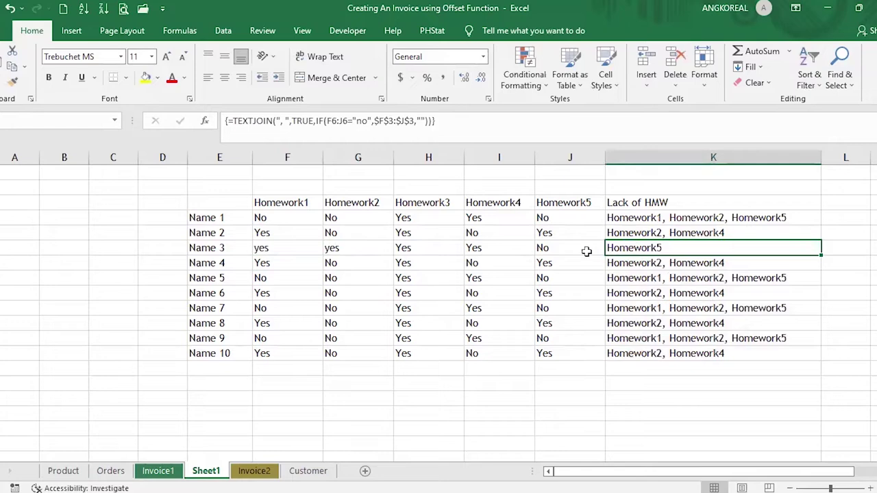
Change Name 3's Homework5 entry to yes and check that row's Lack of HMW result.
left_click(561, 248)
type("yes")
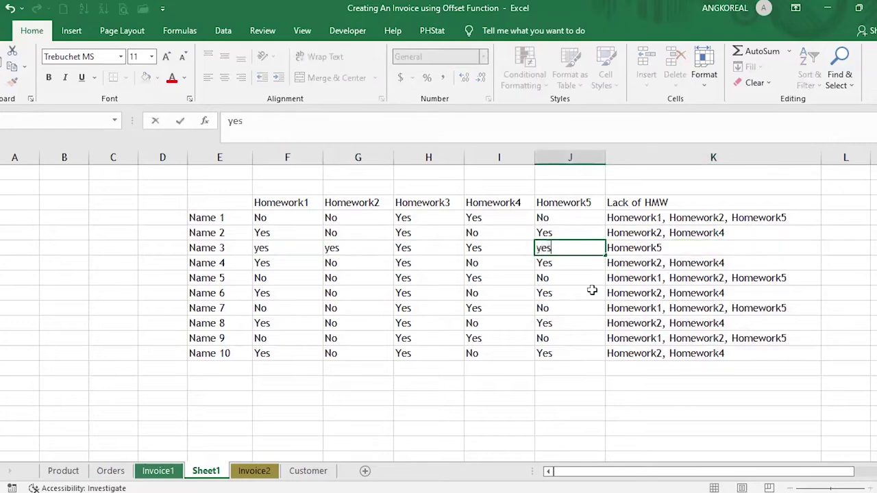
key("Return")
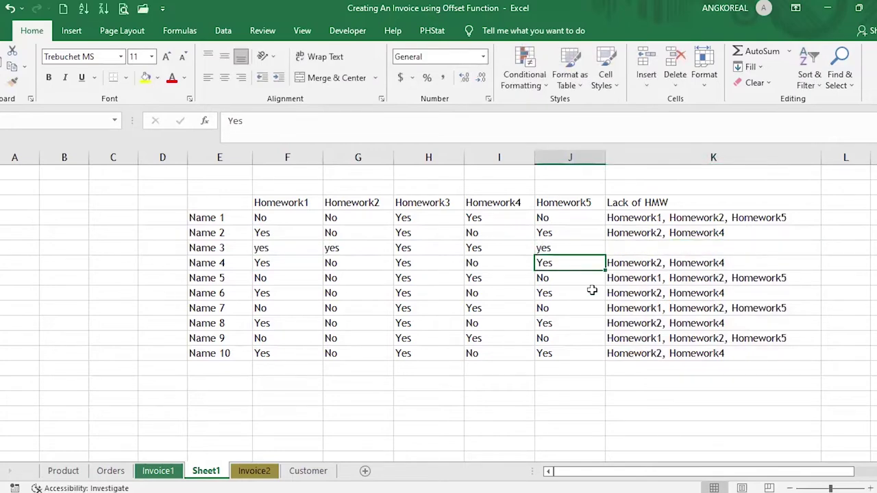
left_click(666, 249)
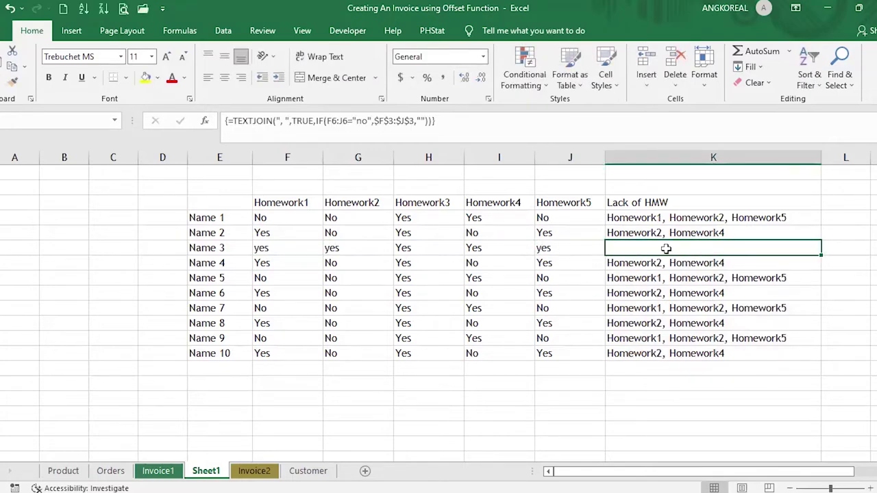
Inspect the "" false value in Name 3's formula, enter it as a normal formula, and re-enter it as an array formula.
left_click(422, 121)
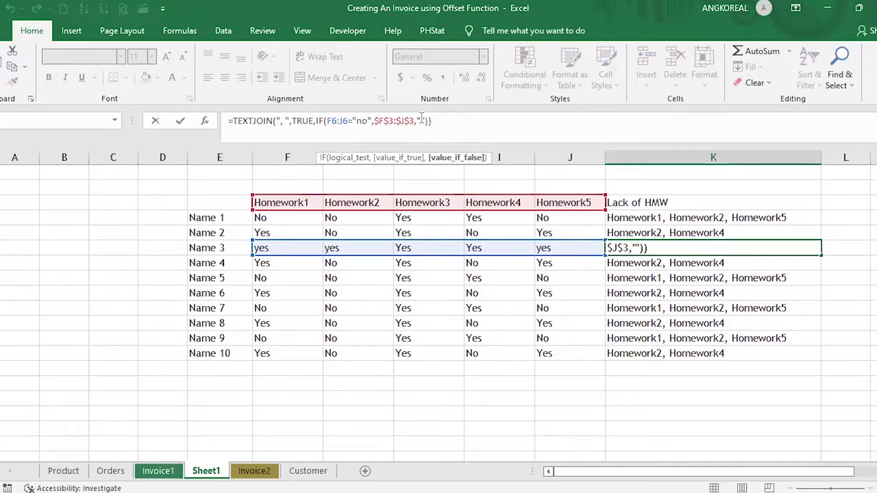
key("Return")
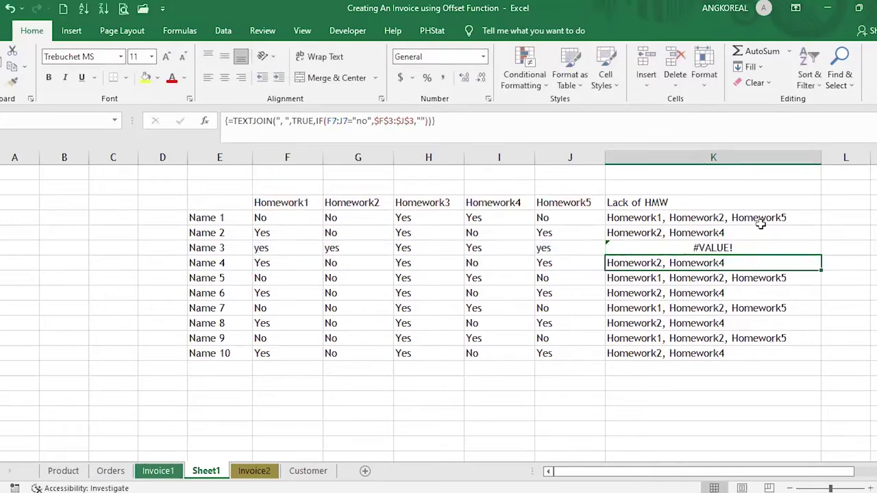
double_click(731, 247)
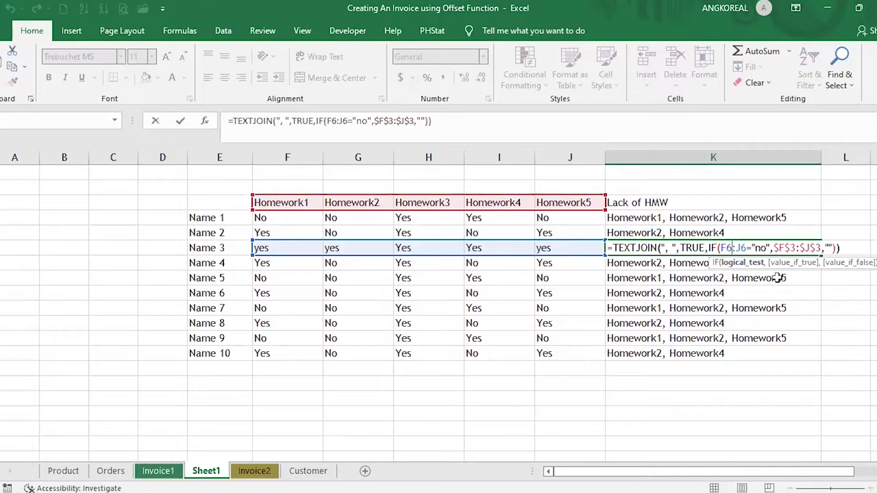
key("ctrl+shift+Return")
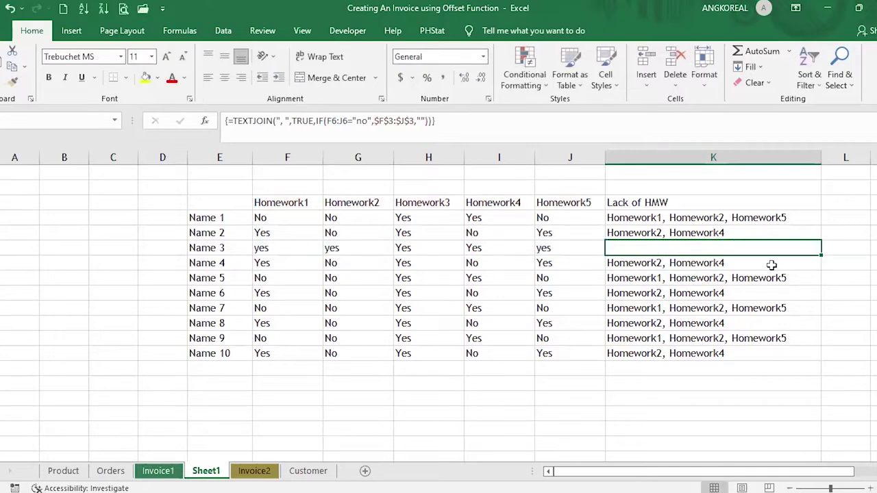
Review the Lack of HMW results and examine Name 2's TEXTJOIN formula, keeping it as an array formula.
left_click(674, 205)
left_click_drag(676, 218, 669, 291)
left_click(668, 247)
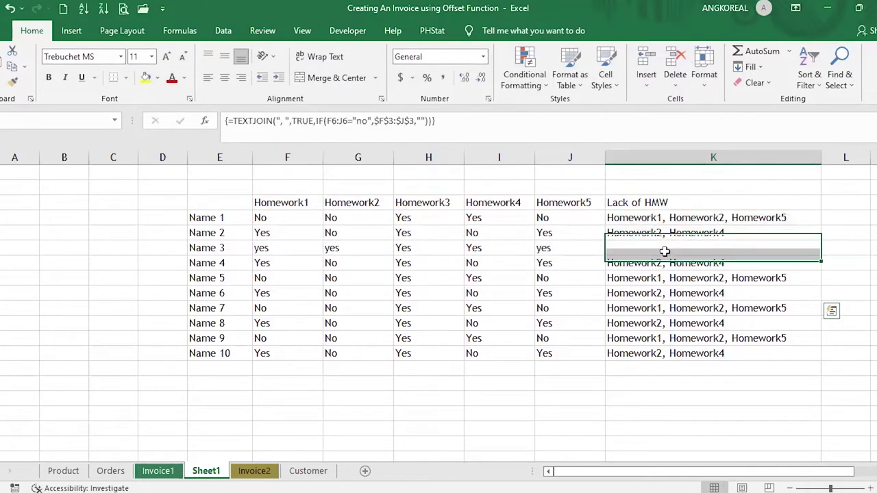
left_click(673, 232)
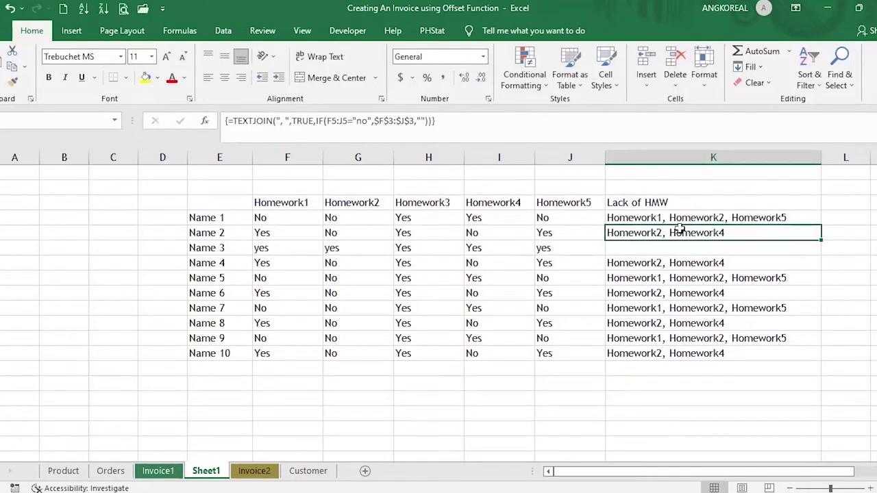
left_click(241, 121)
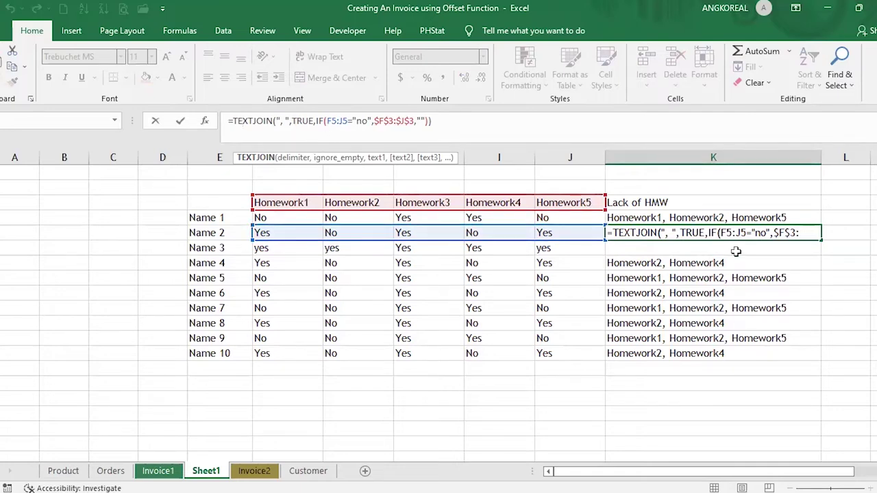
key("ctrl+shift+Return")
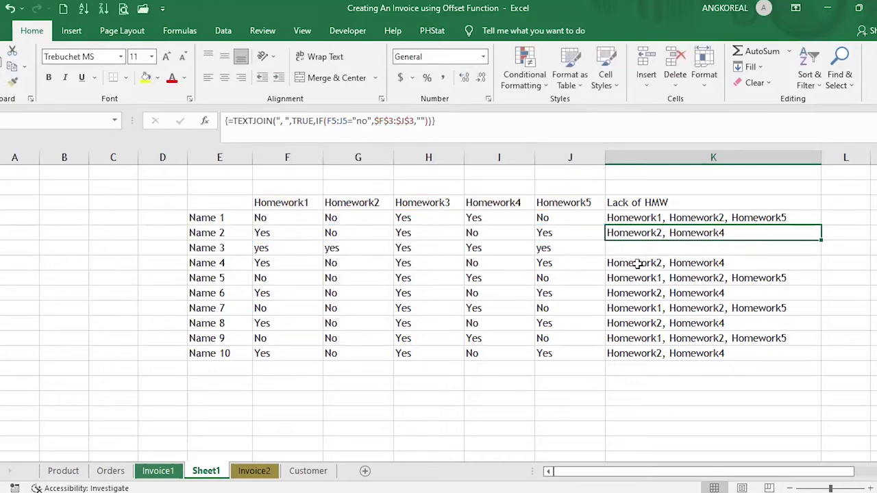
Compare Name 1's homework entries with the Homework headers and with that row's Lack of HMW result.
left_click(300, 204)
left_click(301, 219)
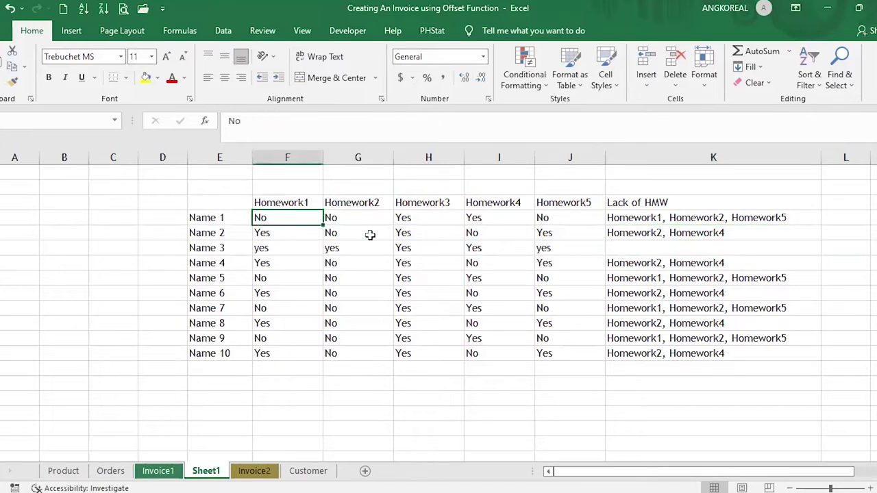
left_click(306, 204)
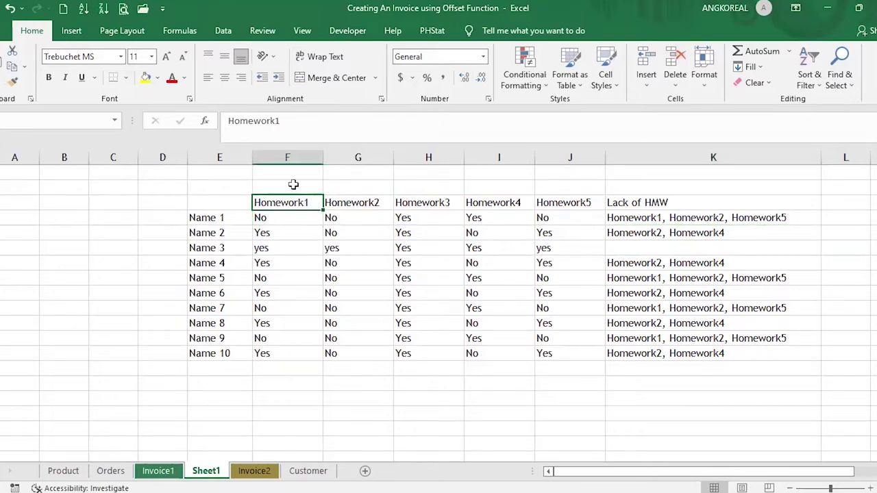
left_click(381, 219)
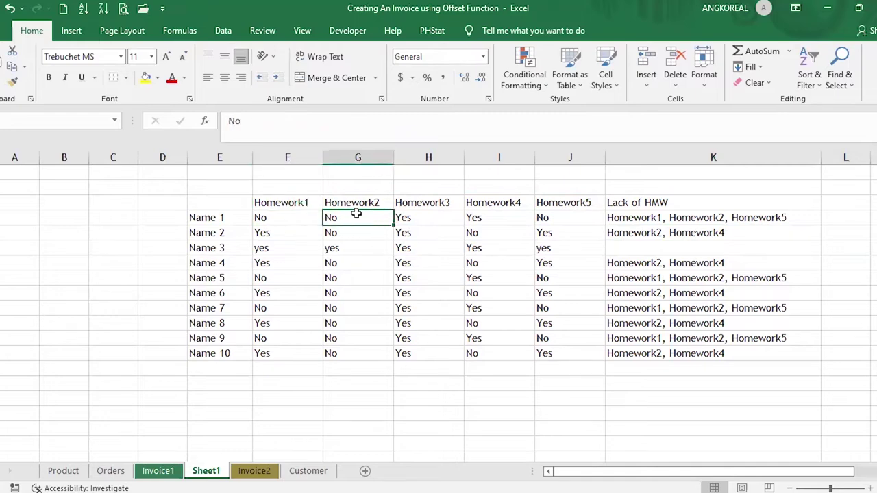
left_click(352, 200)
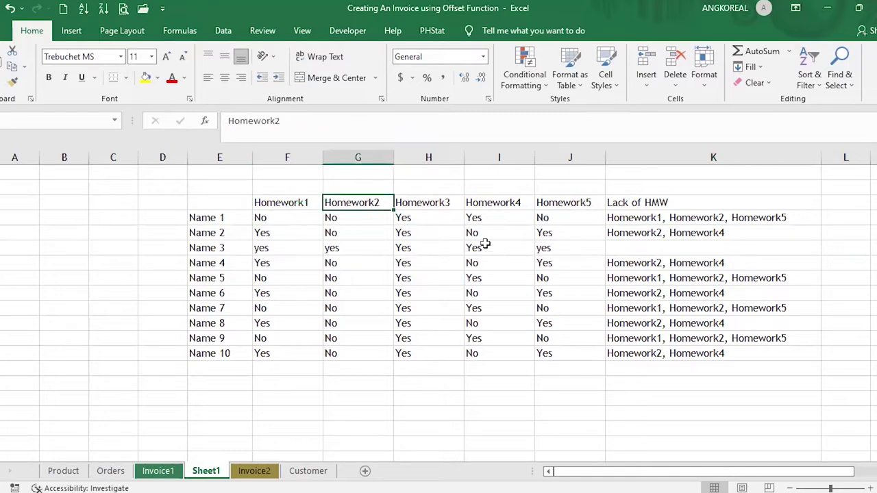
left_click(442, 202)
left_click(587, 212, "shift")
left_click(397, 201)
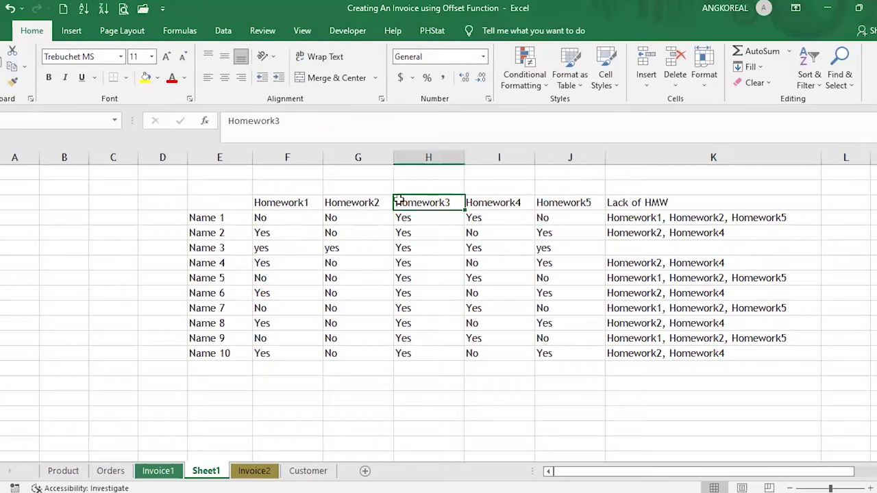
left_click_drag(397, 201, 279, 219)
left_click(278, 218)
key("shift+Right")
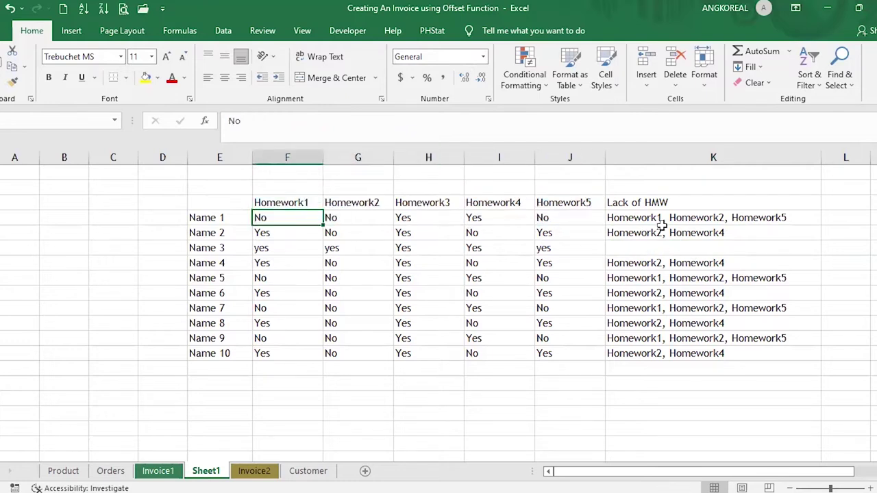
left_click(663, 220)
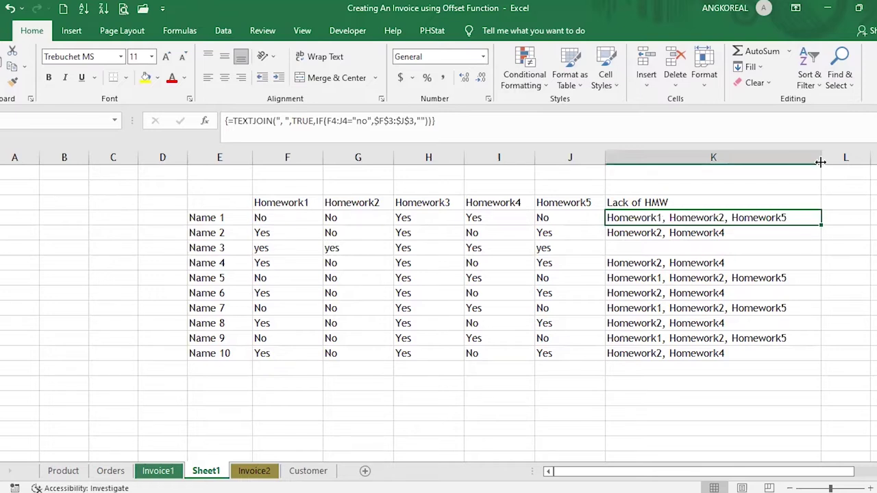
Narrow column K and widen column L slightly, and fill header cell L3 with yellow.
left_click_drag(821, 162, 798, 164)
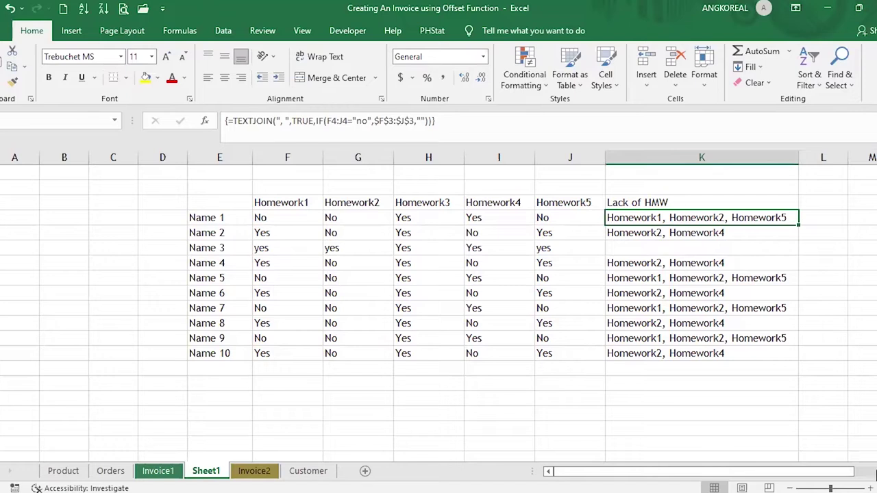
scroll(869, 454, "right", 3)
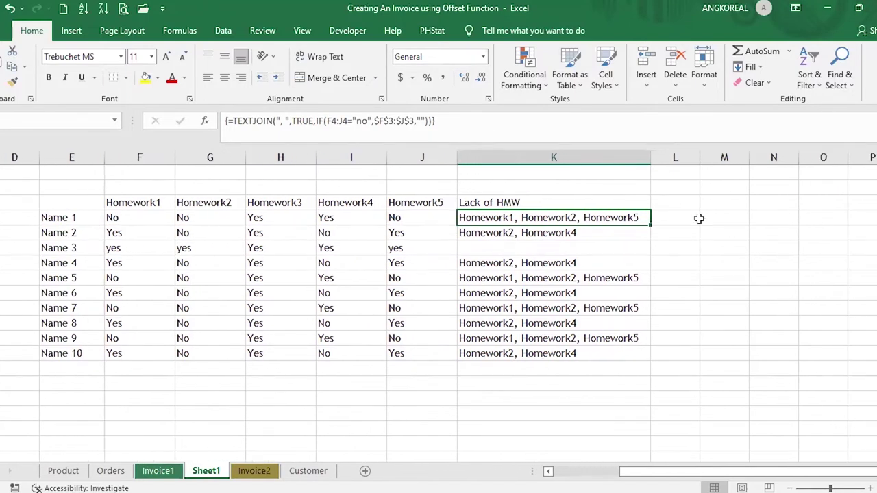
left_click(677, 204)
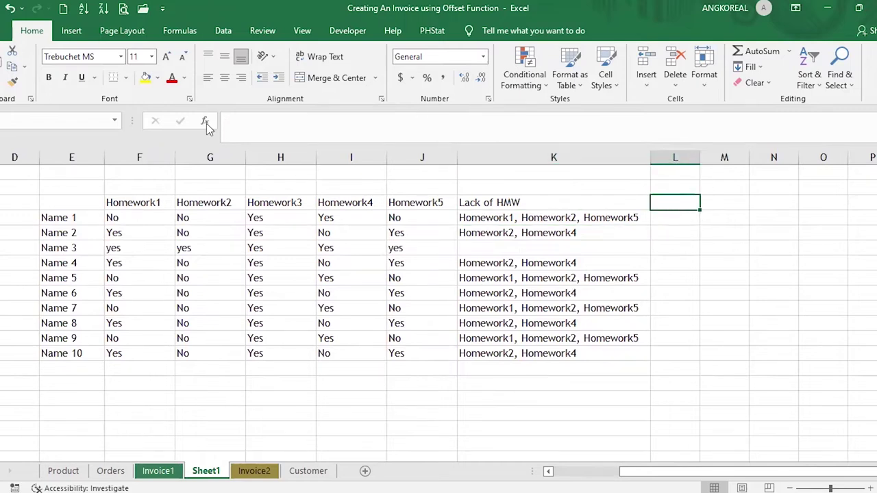
left_click_drag(700, 157, 726, 157)
left_click(145, 78)
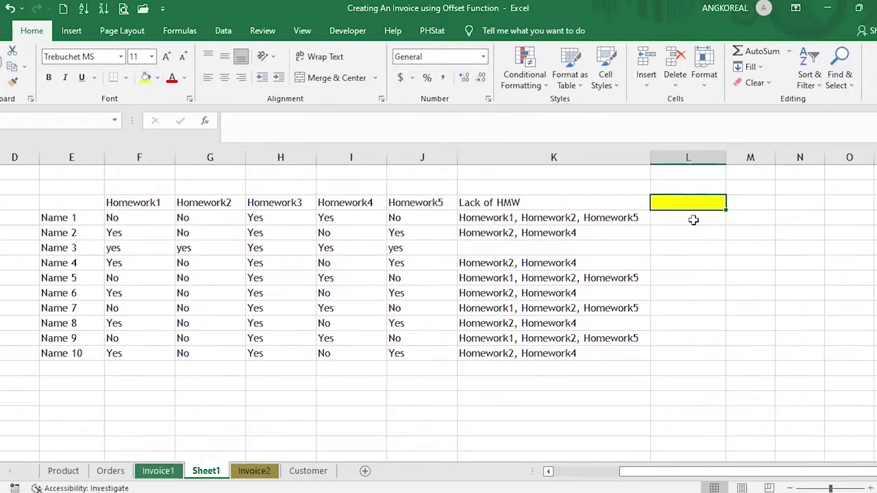
Enter the header "for Version 2016" in the yellow cell L3 beside Lack of HMW.
type("Kh")
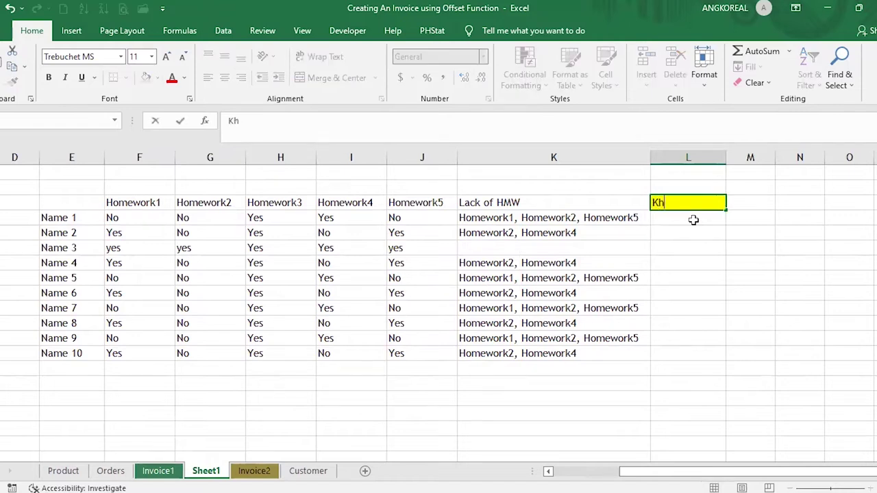
key("BackSpace")
key("BackSpace")
type("Ver")
key("BackSpace")
key("BackSpace")
key("BackSpace")
type("for Version 2016")
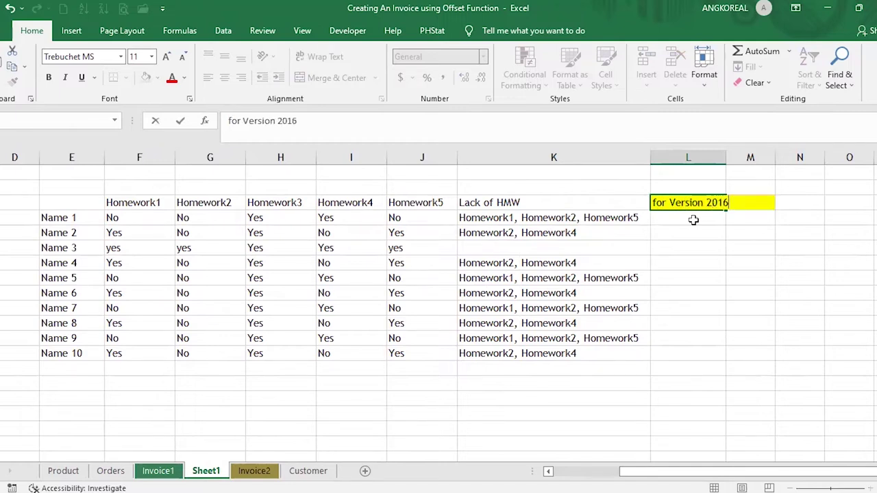
key("Return")
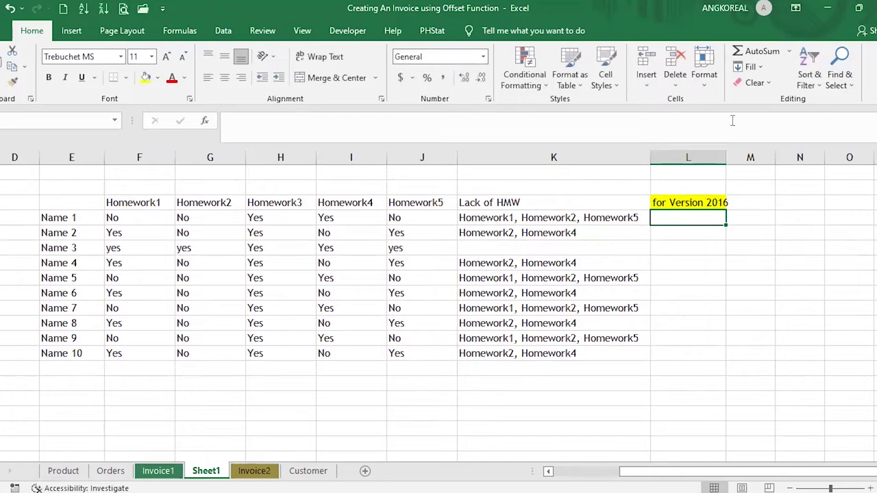
Widen column L to fit its header and start a CONCAT formula in cell L4 for Name 1.
left_click_drag(721, 158, 750, 274)
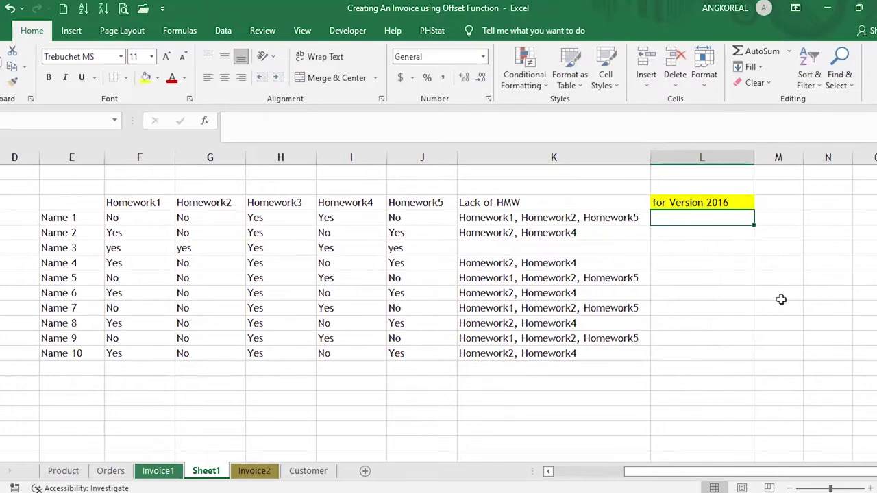
type("=")
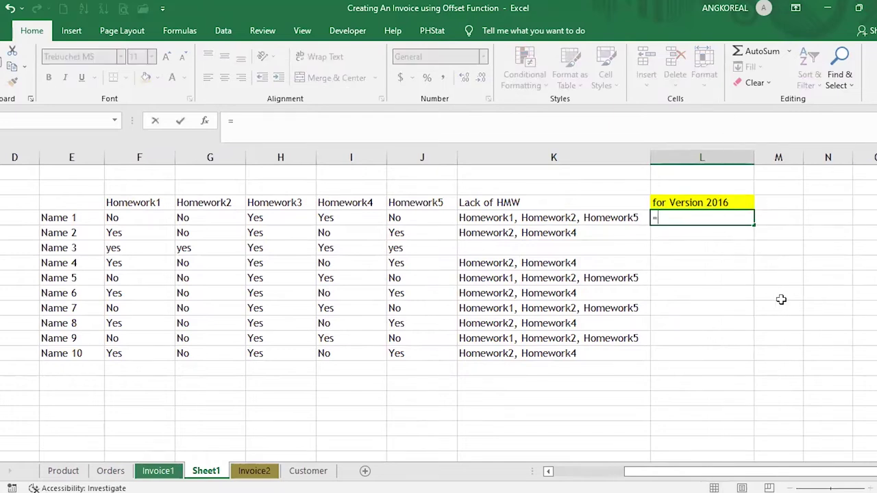
type("con")
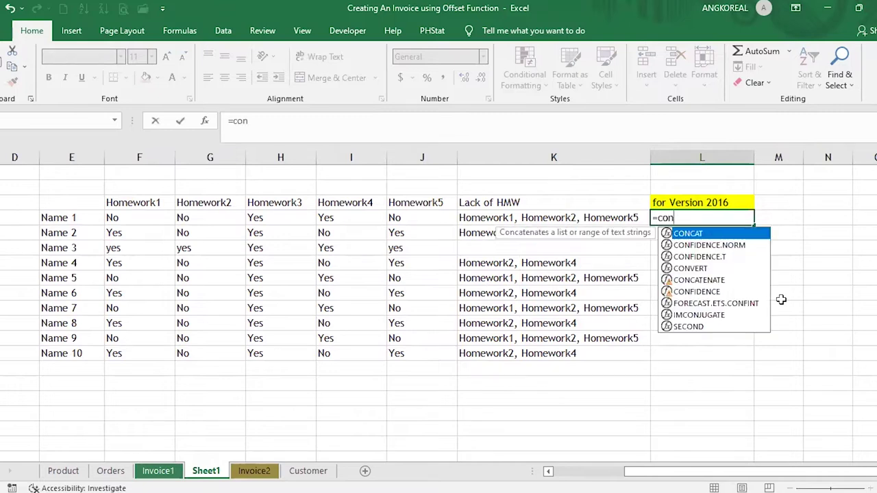
key("Tab")
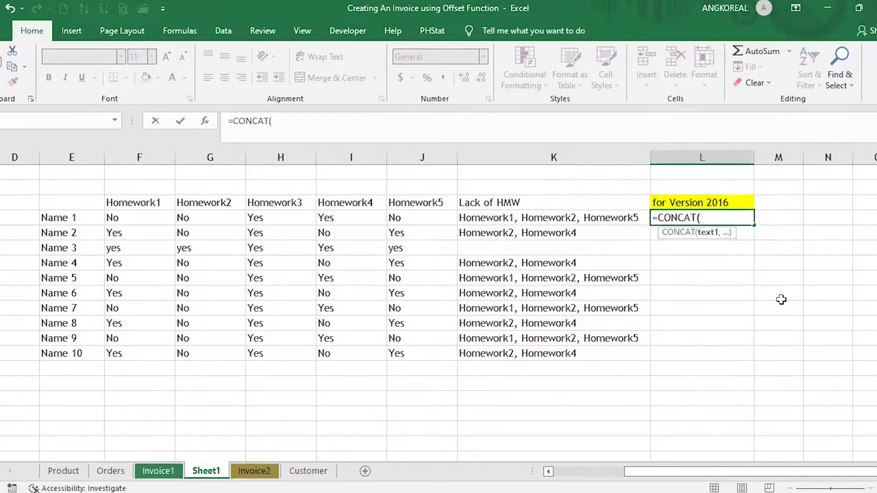
Try CONCATENATE in place of CONCAT in cell L4's formula, and switch back to CONCAT.
key("BackSpace")
key("Down")
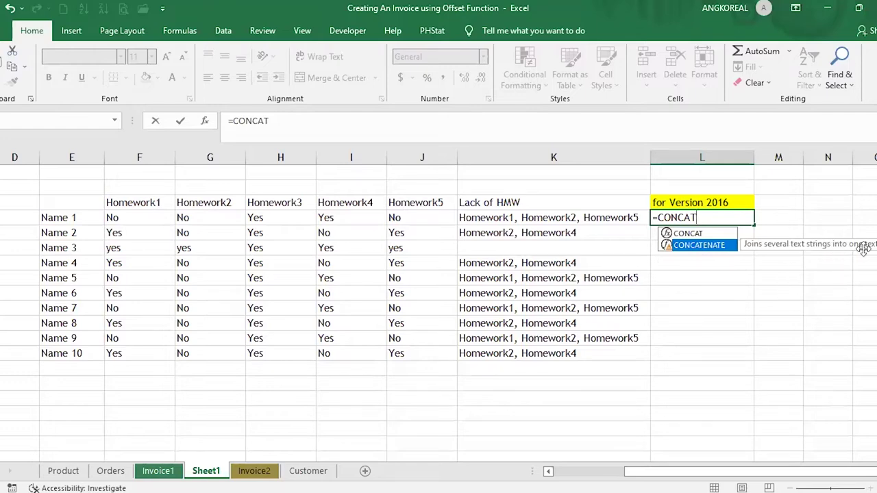
key("Tab")
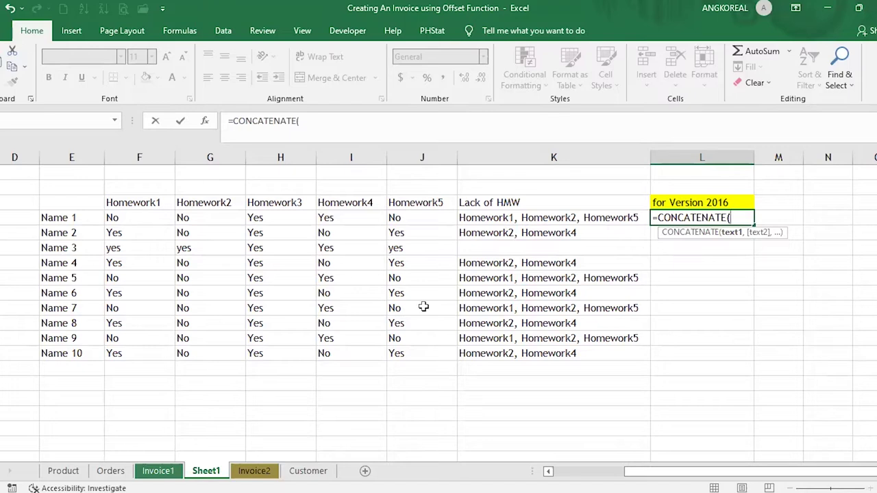
key("BackSpace")
key("BackSpace")
key("BackSpace")
key("BackSpace")
key("BackSpace")
key("BackSpace")
key("BackSpace")
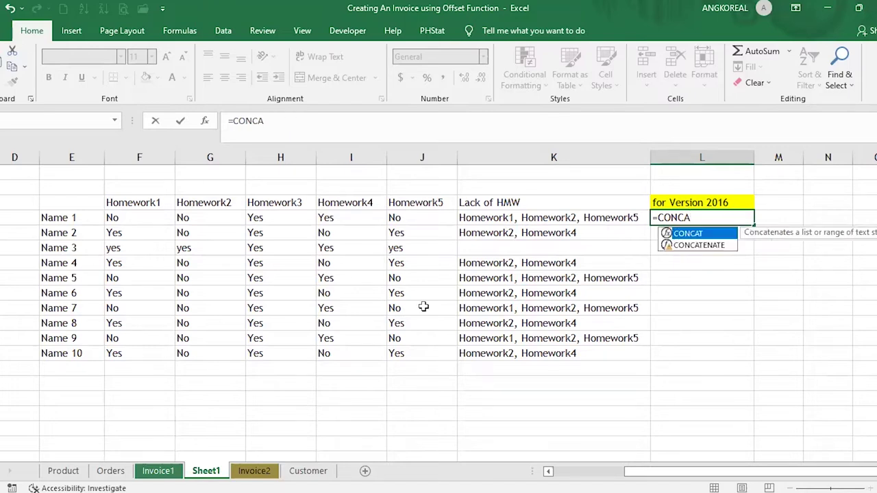
type("t")
key("Tab")
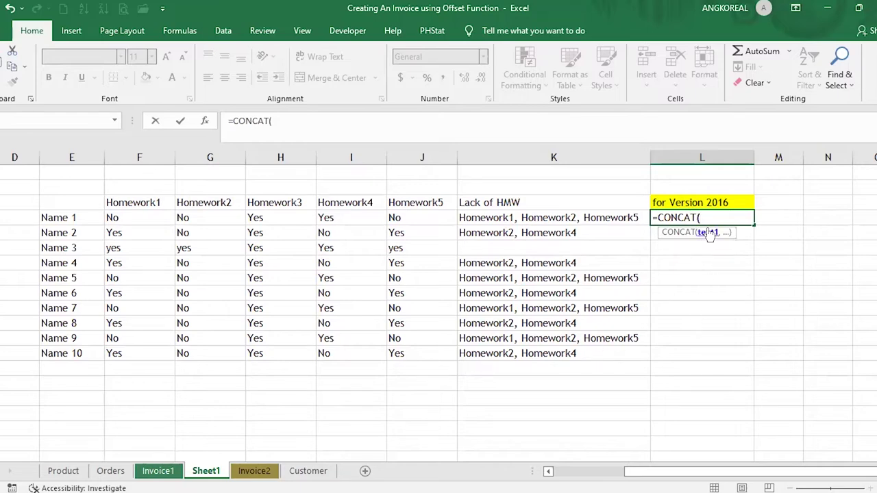
Complete the formula =CONCAT(F4:J4) in cell L4 to join Name 1's homework entries, and reselect the cell to check it.
key("BackSpace")
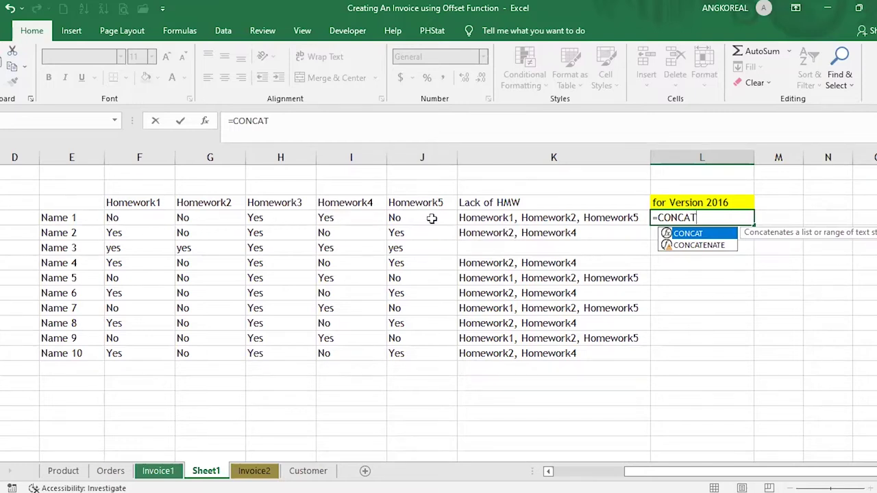
type("(")
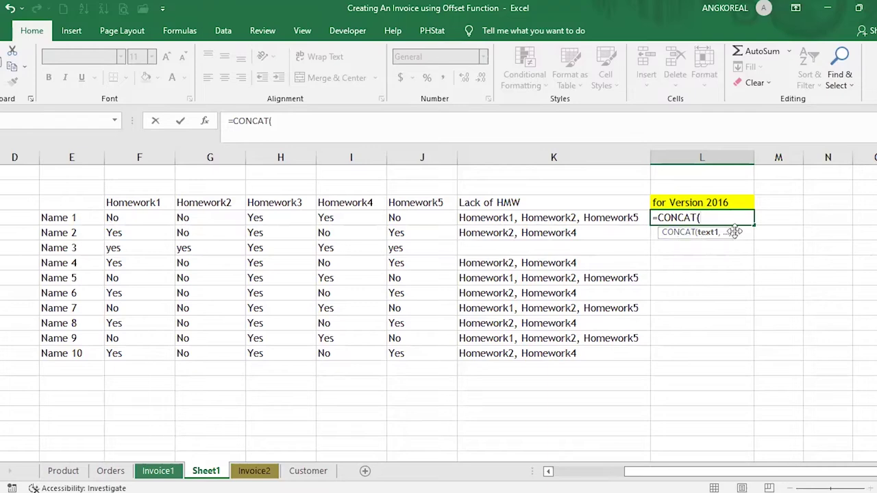
left_click(128, 218)
left_click_drag(159, 217, 397, 217)
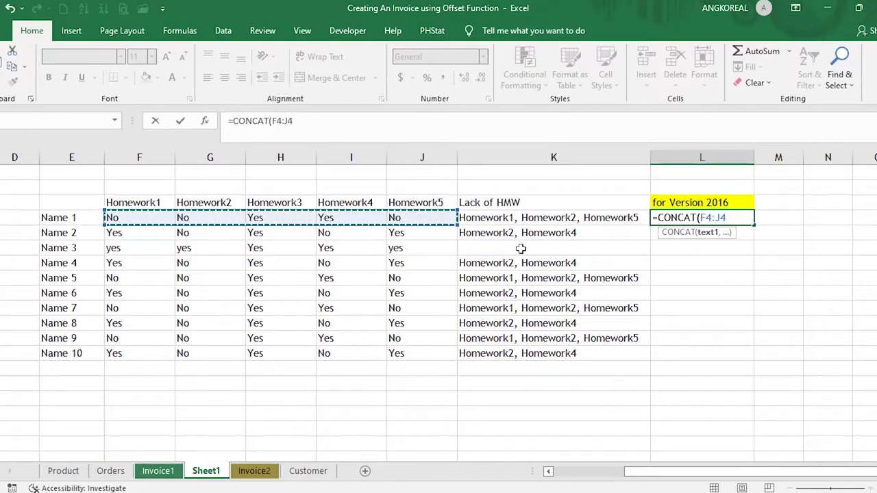
type(")")
key("Return")
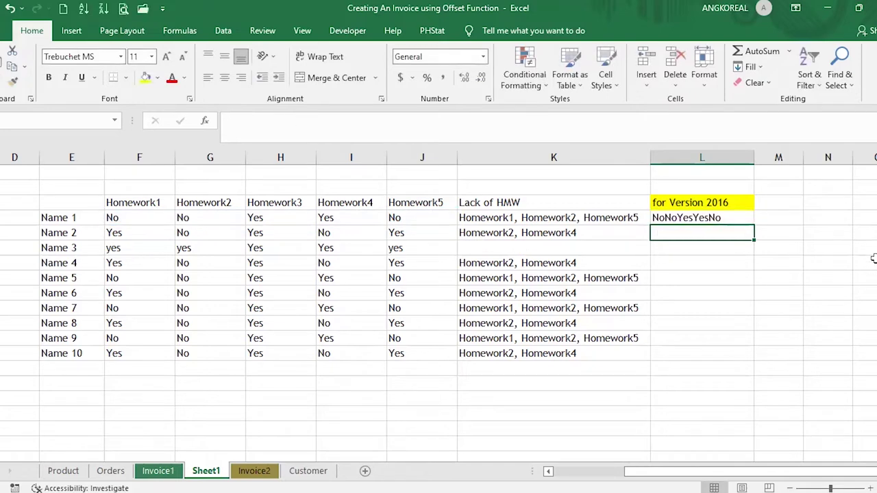
left_click(664, 215)
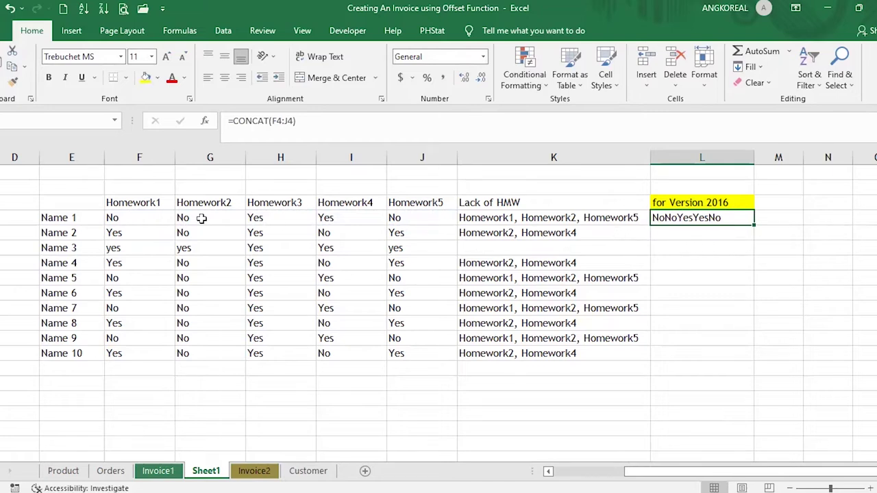
Clear Name 1's Homework3 entry and compare how the CONCAT and TEXTJOIN cells in that row respond.
left_click(274, 218)
key("Delete")
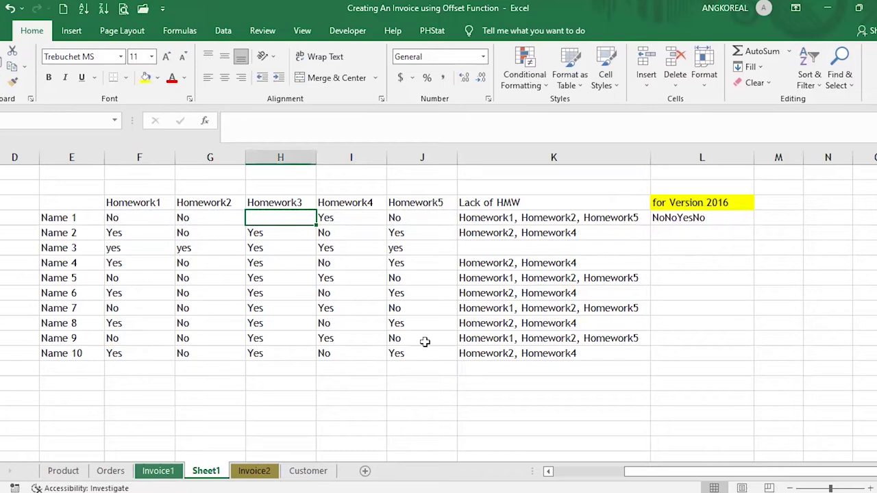
left_click(692, 217)
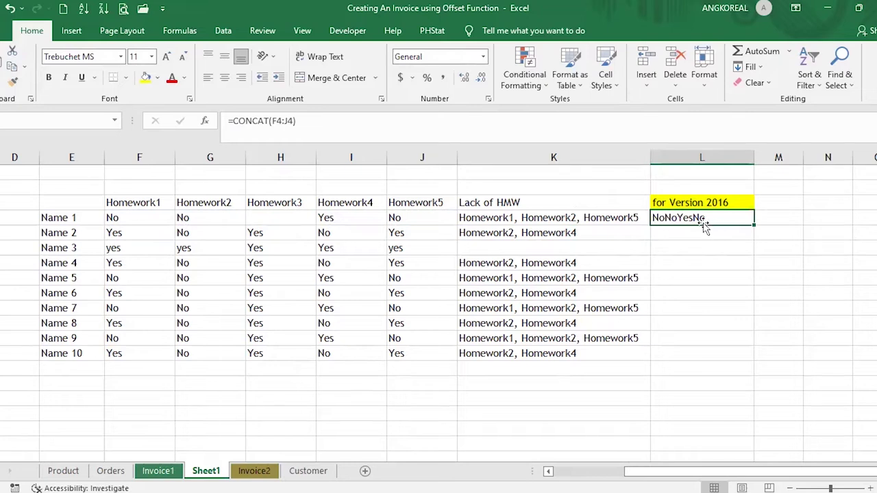
left_click(502, 217)
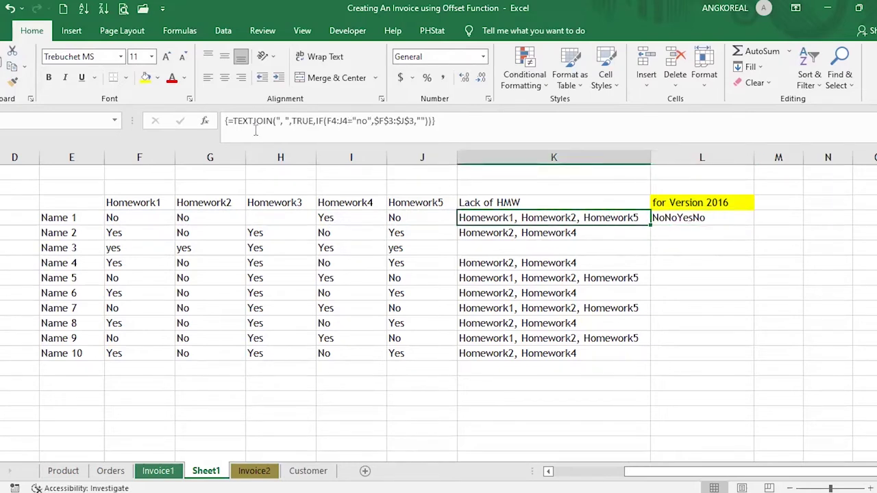
Enter "no" as Name 1's Homework3 value and check the CONCAT formula in L4.
left_click(290, 221)
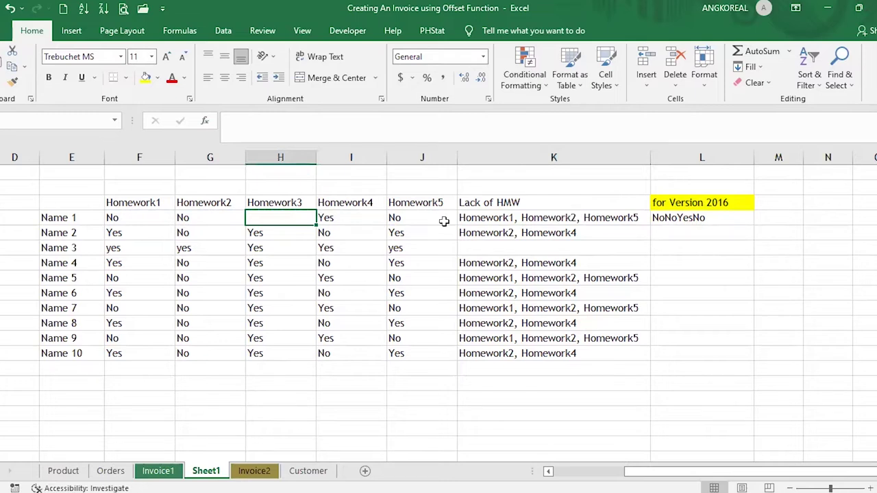
type("no")
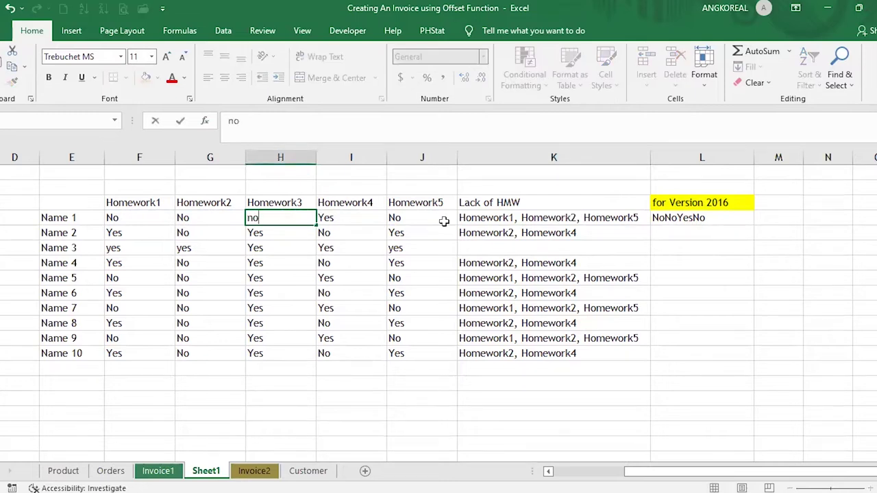
key("Return")
left_click(670, 217)
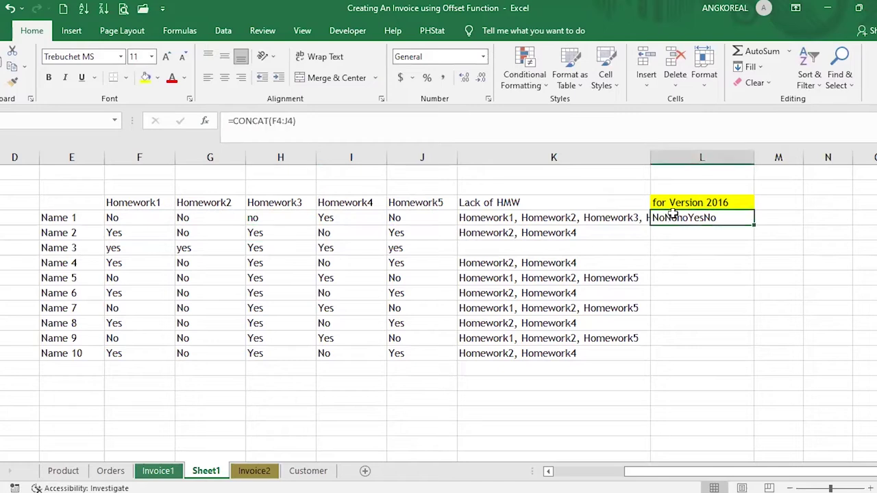
Widen column K slightly and compare Name 1's TEXTJOIN formula with the CONCAT formula beside it.
left_click_drag(654, 157, 679, 157)
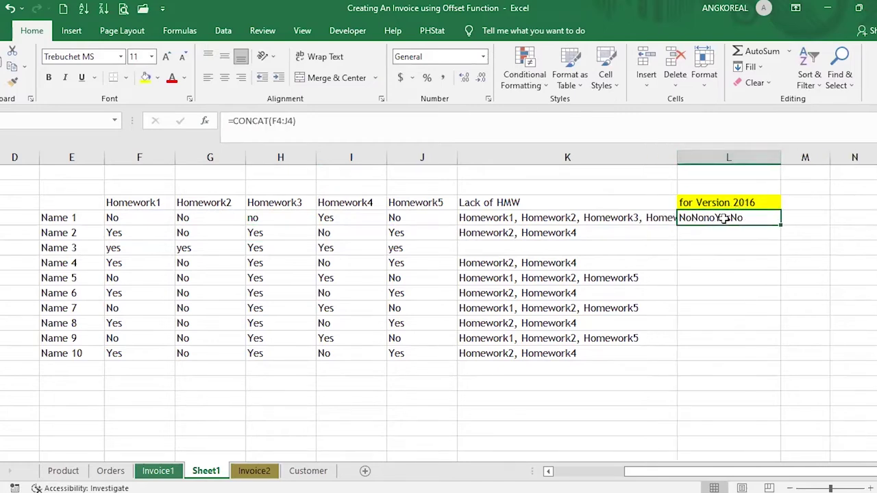
left_click(580, 225)
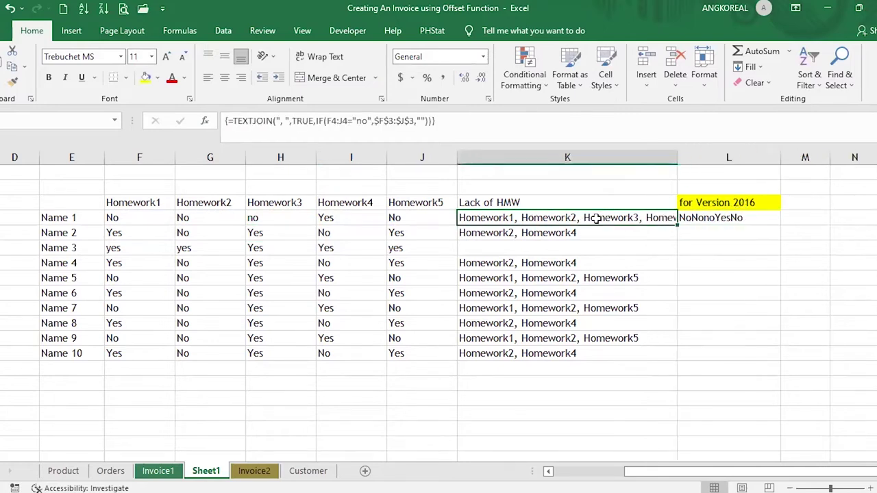
left_click(740, 217)
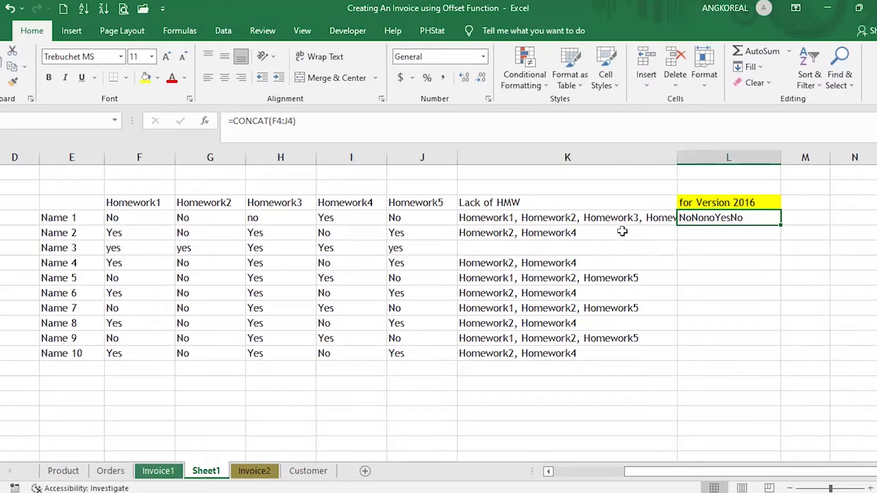
Freeze the panes at cell K4 so that column L can be viewed directly beside the Homework5 column.
left_click(521, 217)
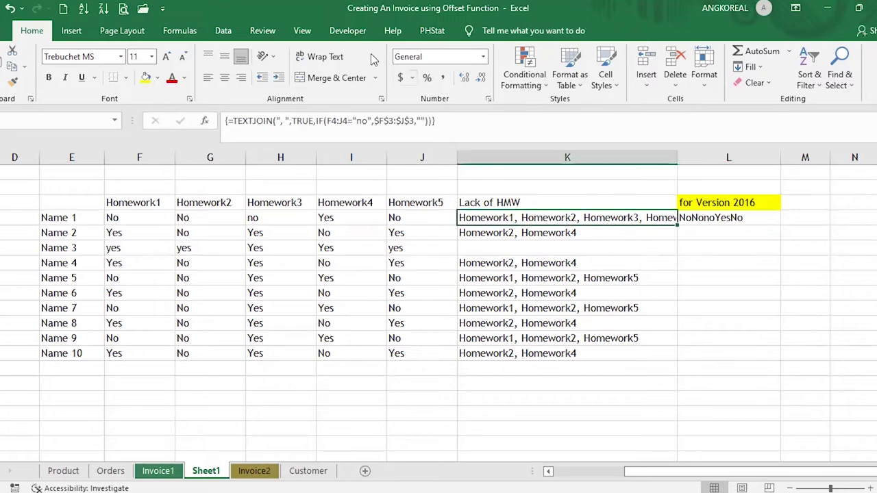
left_click(302, 31)
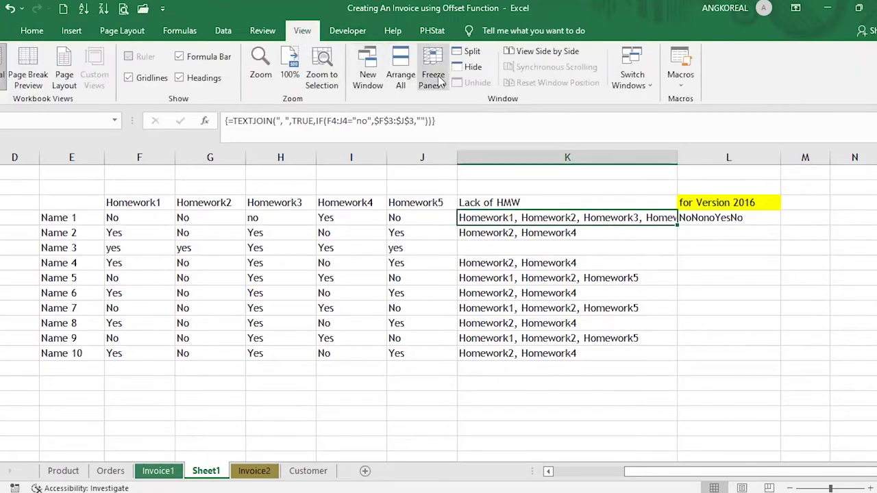
left_click(433, 75)
left_click(473, 115)
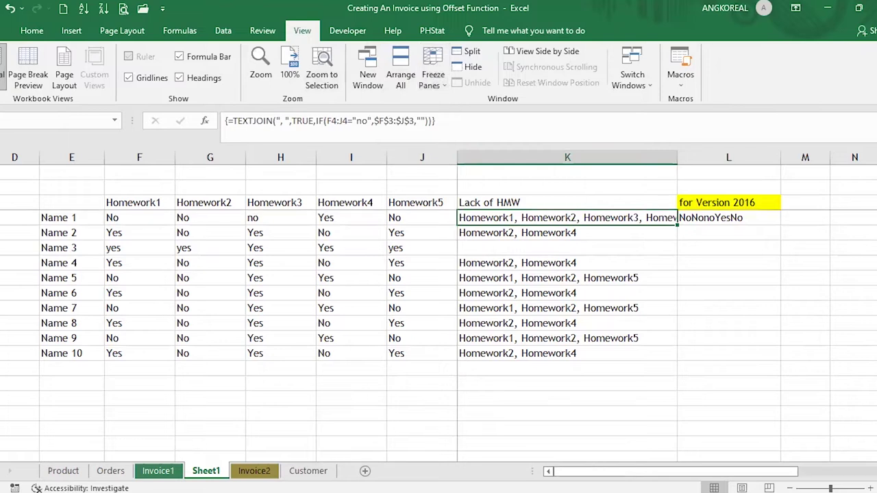
scroll(617, 308, "right", 2)
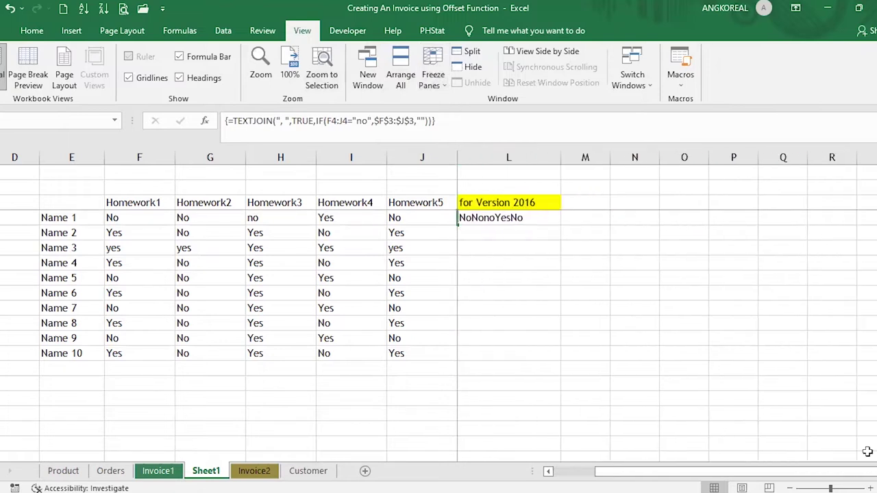
Insert an IF function inside L4's CONCAT formula that tests whether F4:J4 equals "no".
left_click(510, 218)
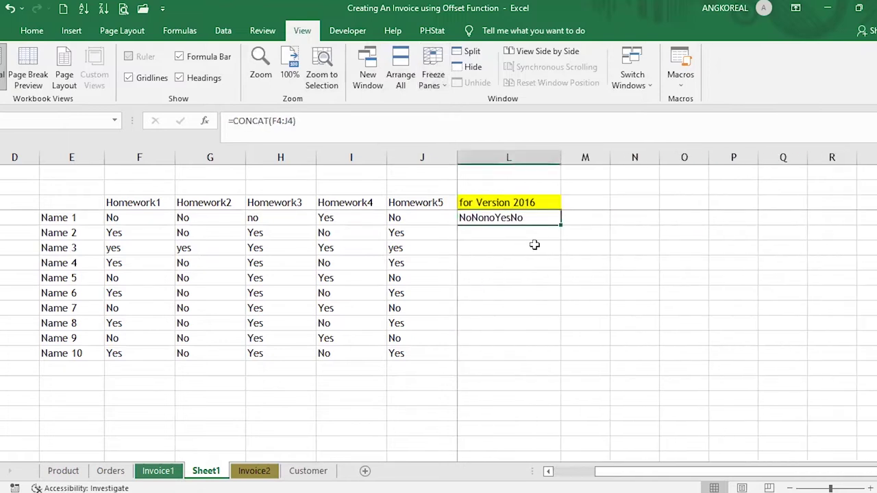
double_click(523, 219)
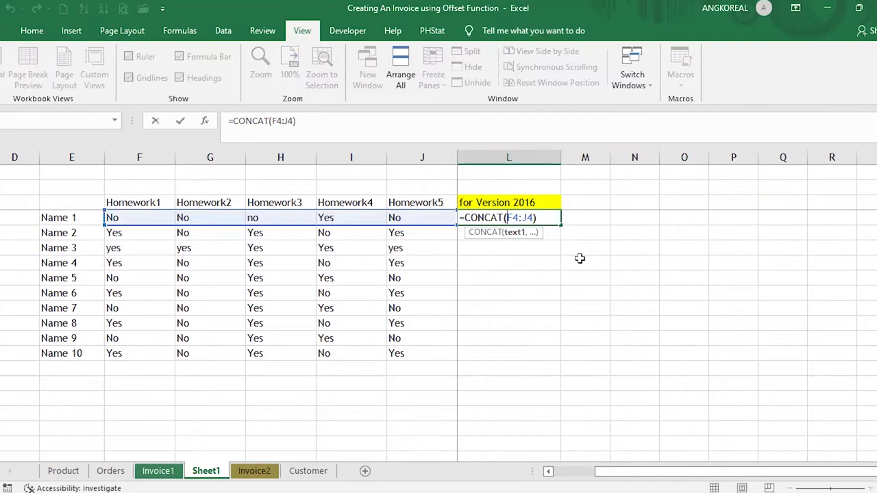
type("IF(")
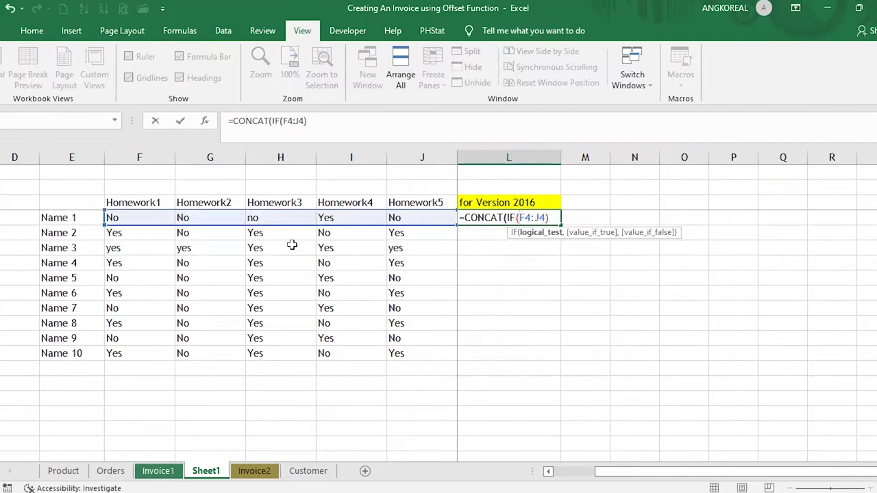
left_click(555, 218)
type("=")
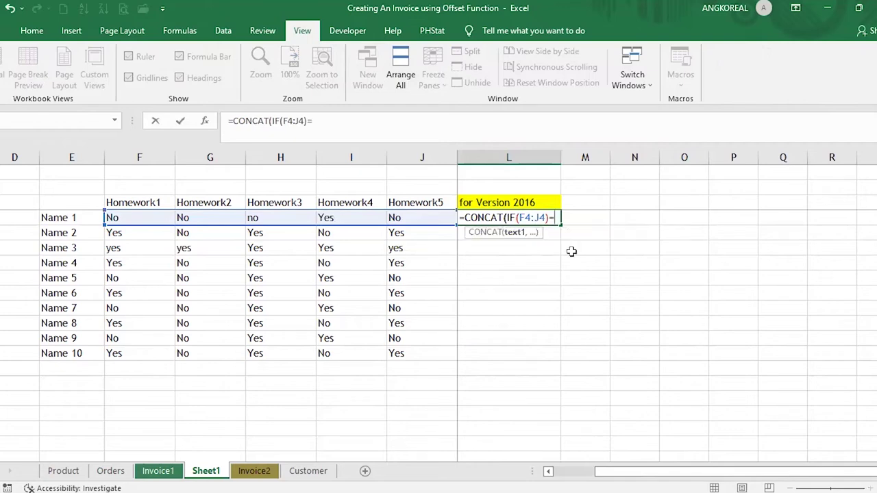
type("\"no\"")
type(",")
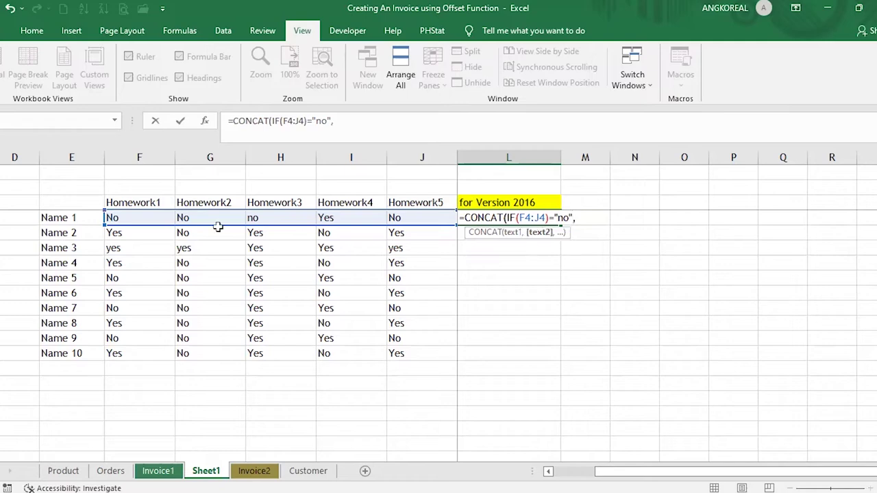
Add the absolute header range $F$3:$J$3 as the IF's true value in L4 and remove the stray closing parenthesis after F4:J4.
left_click(145, 198)
left_click_drag(176, 199, 412, 206)
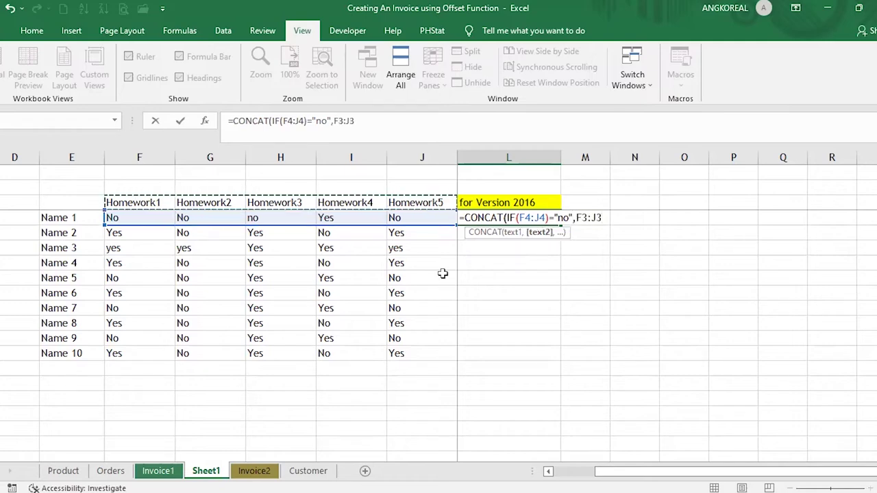
key("F4")
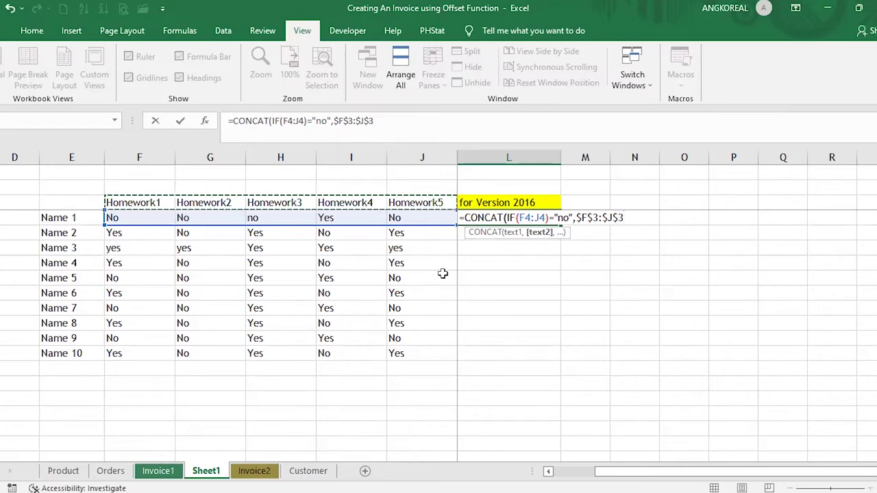
left_click(546, 218)
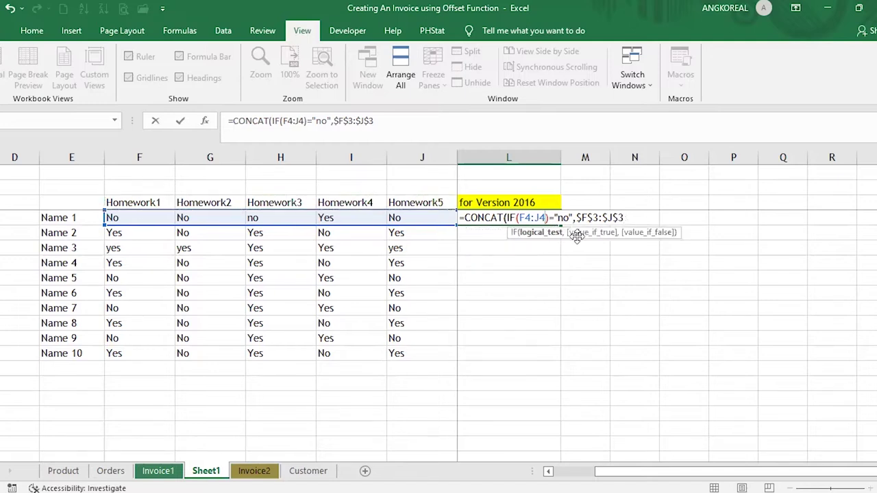
key("Delete")
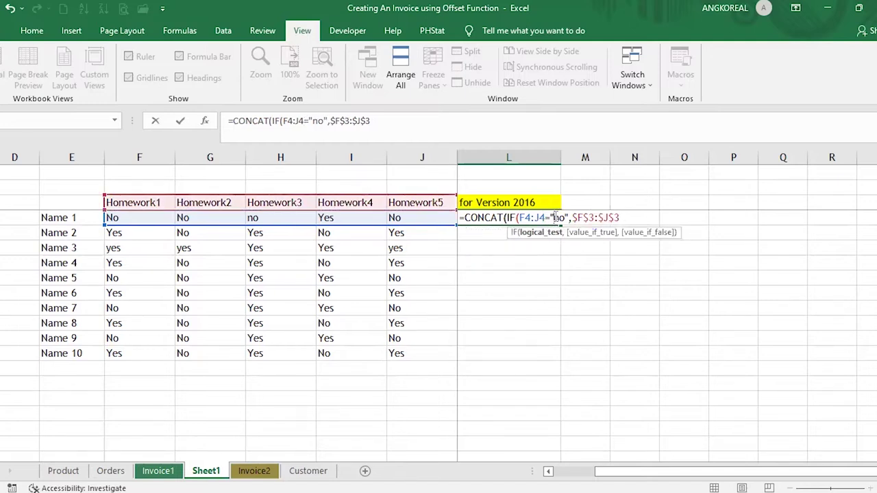
Add empty text "" as the IF's false value, close both functions, and enter L4's CONCAT formula as an array formula.
left_click(623, 217)
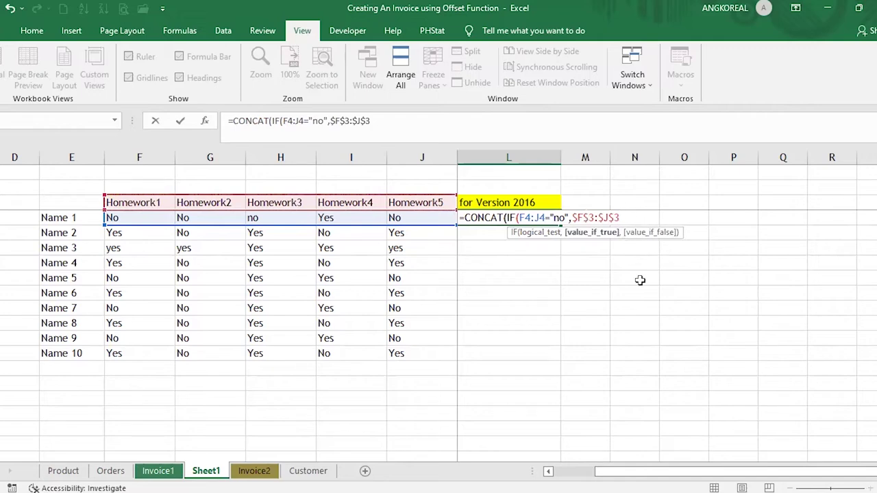
type(",\"\"")
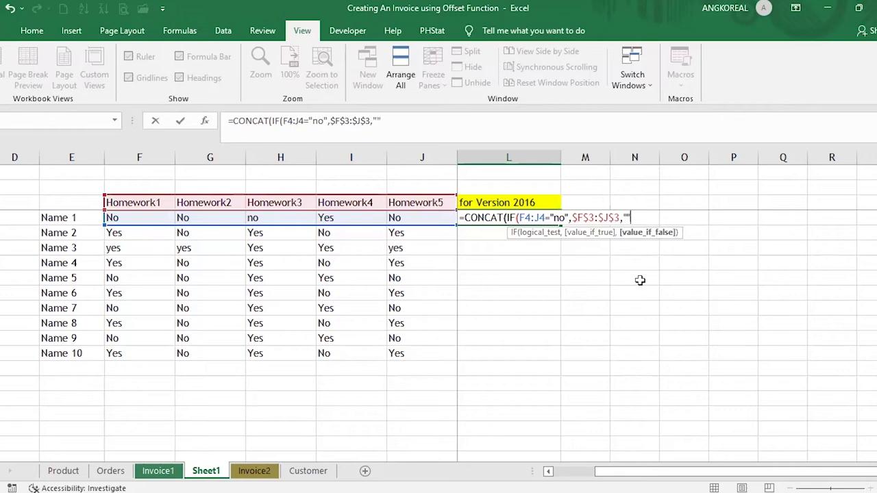
type(")")
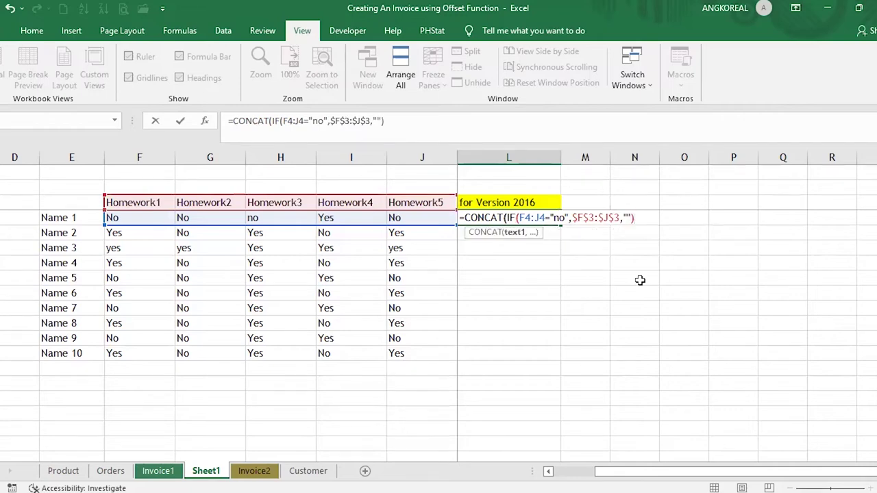
type(")")
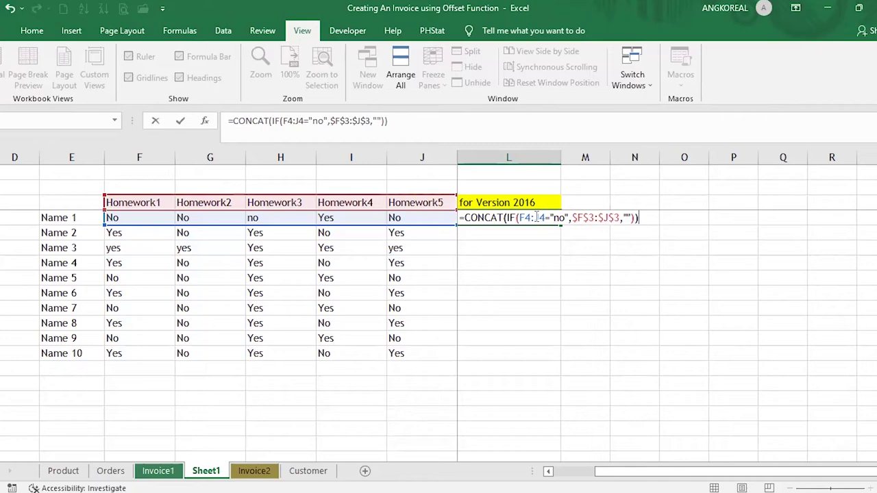
key("ctrl+shift+Return")
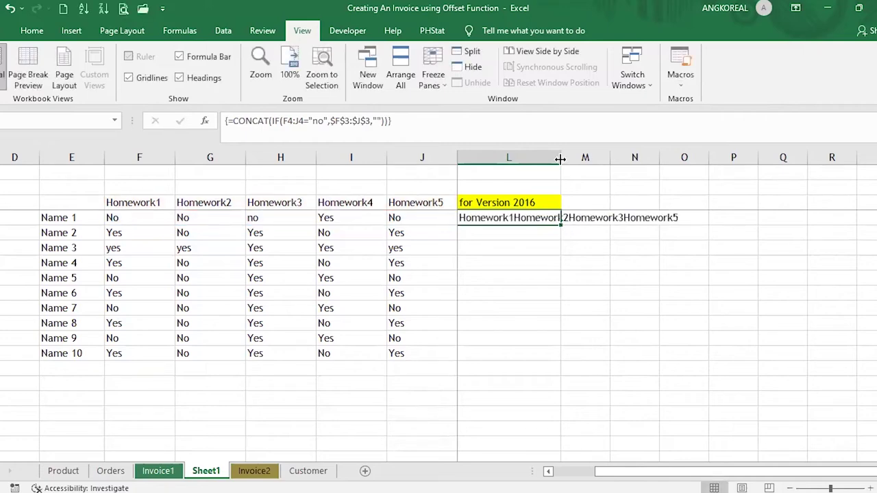
Widen column L to fit L4's text and compare the result with Name 1's "No" entries.
left_click_drag(561, 159, 698, 161)
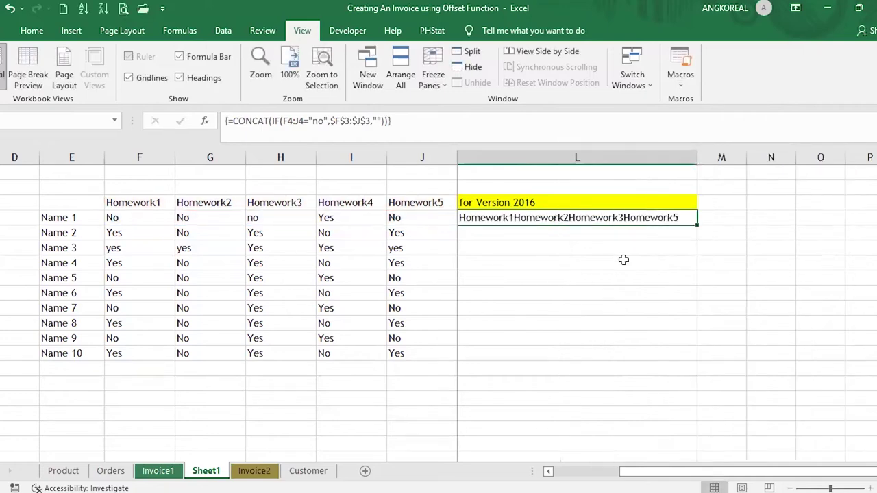
left_click(133, 219)
left_click(229, 216)
left_click(260, 218)
left_click(395, 219)
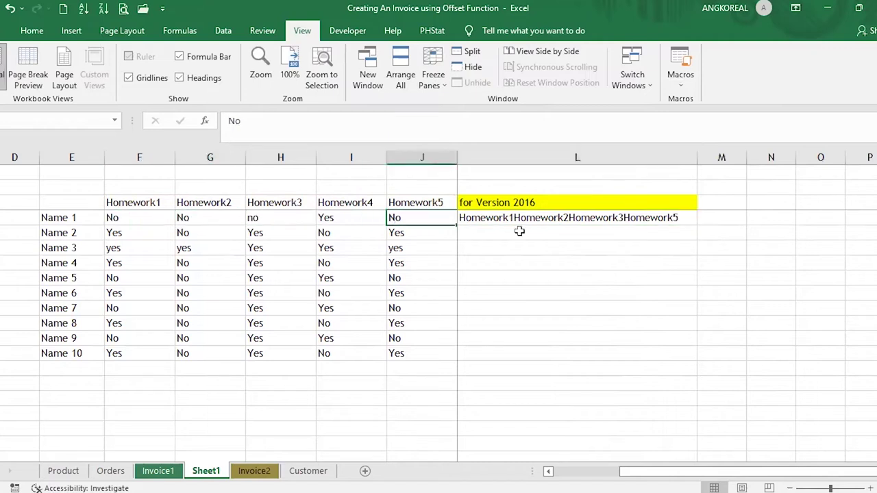
left_click(675, 222)
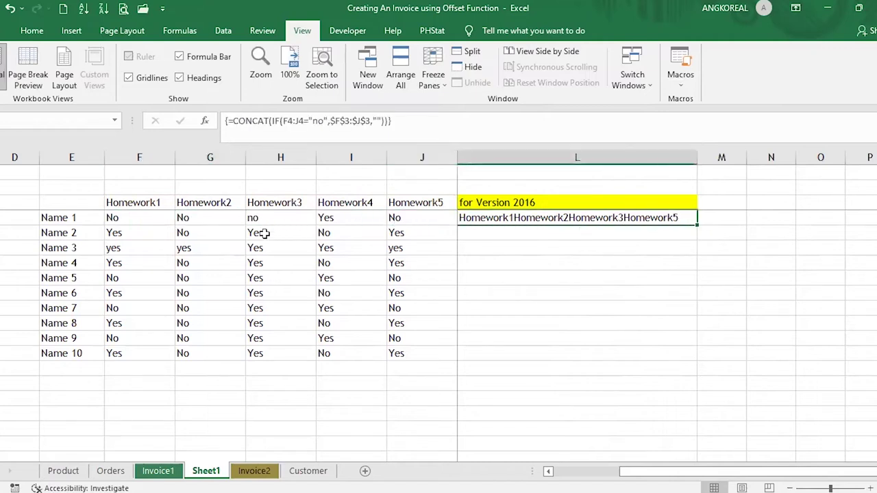
Set Name 1's Homework2 value to "yes" and check the CONCAT result in L4.
left_click(218, 234)
left_click(212, 219)
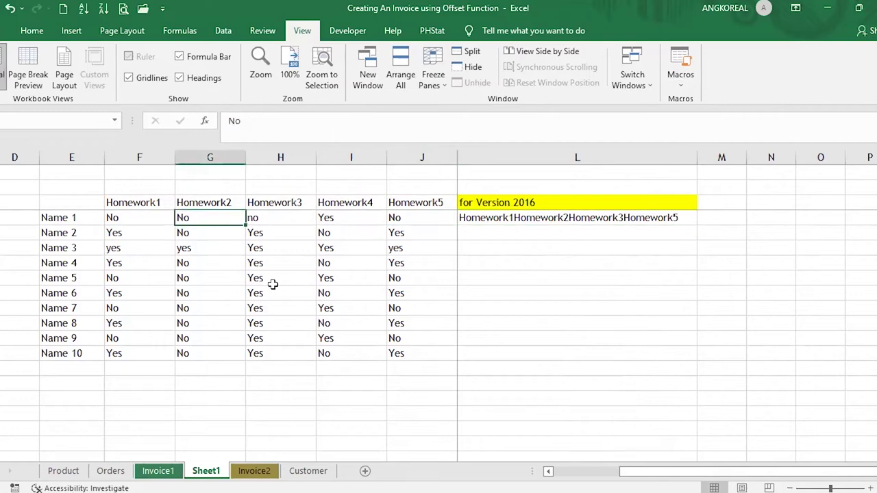
type("yes")
key("Return")
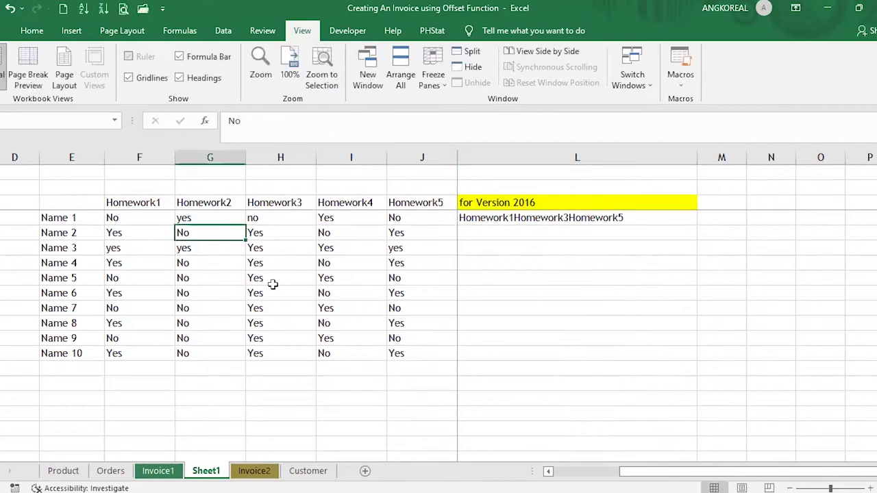
left_click(515, 218)
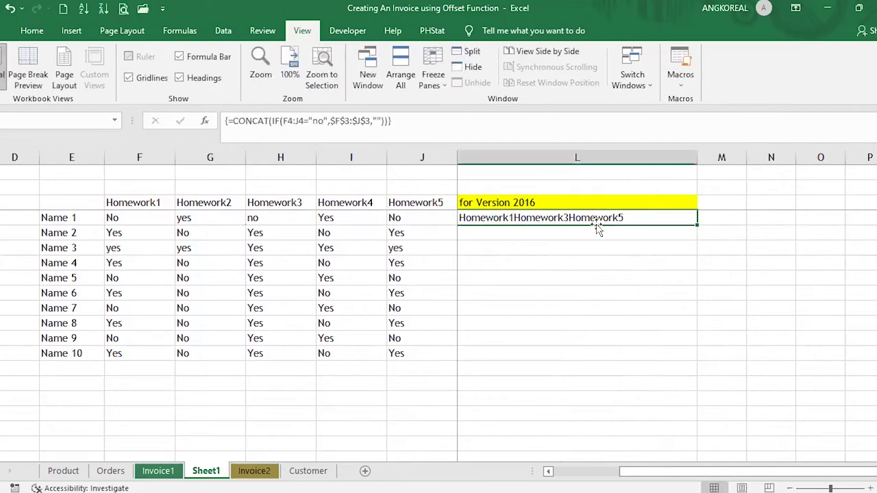
Insert CHAR(44)& before $F$3:$J$3 in L4's formula and re-enter it as an array formula.
double_click(532, 214)
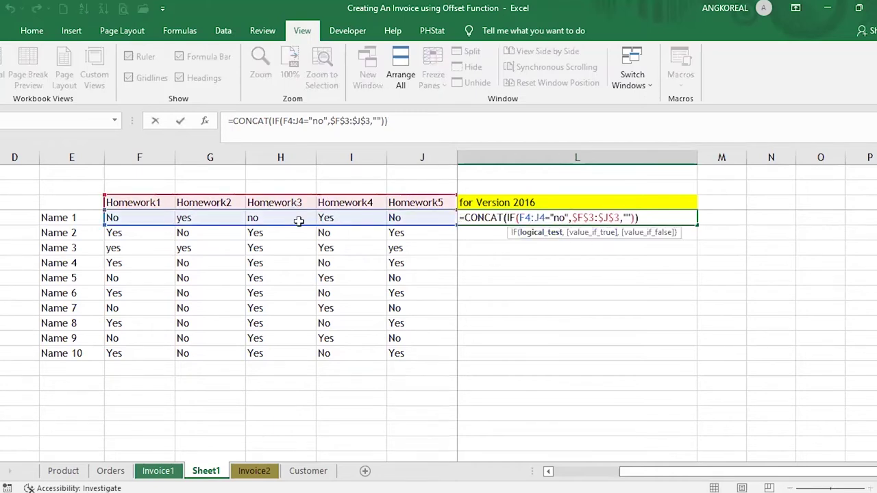
left_click(573, 216)
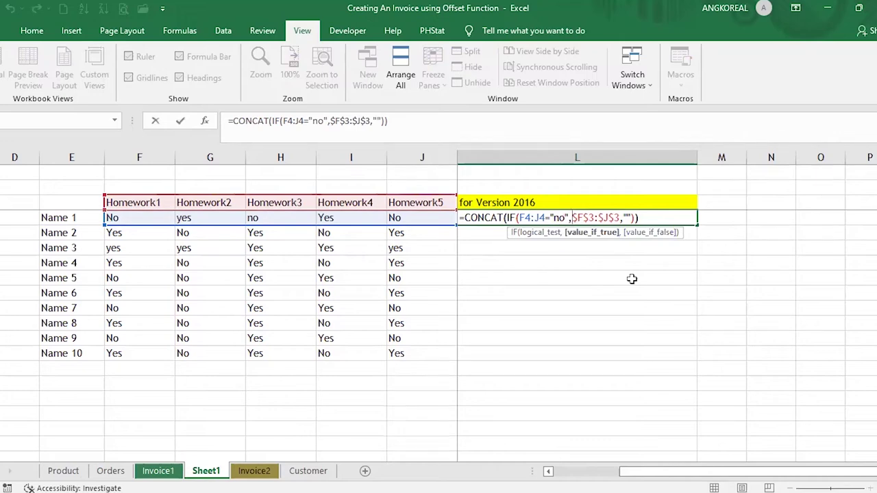
type("char")
key("Tab")
type("44")
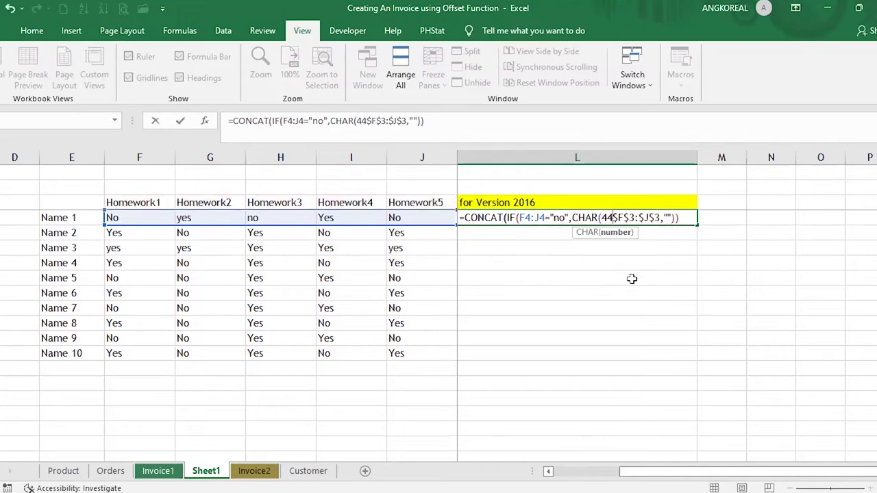
type(")&")
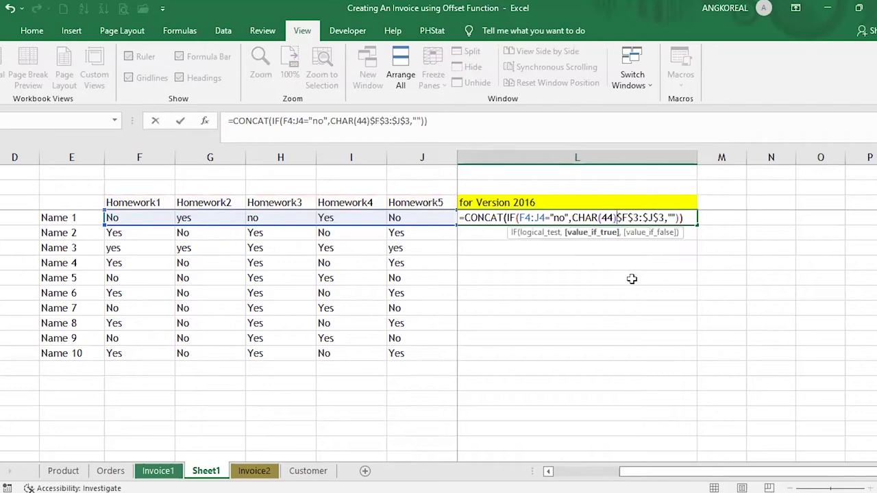
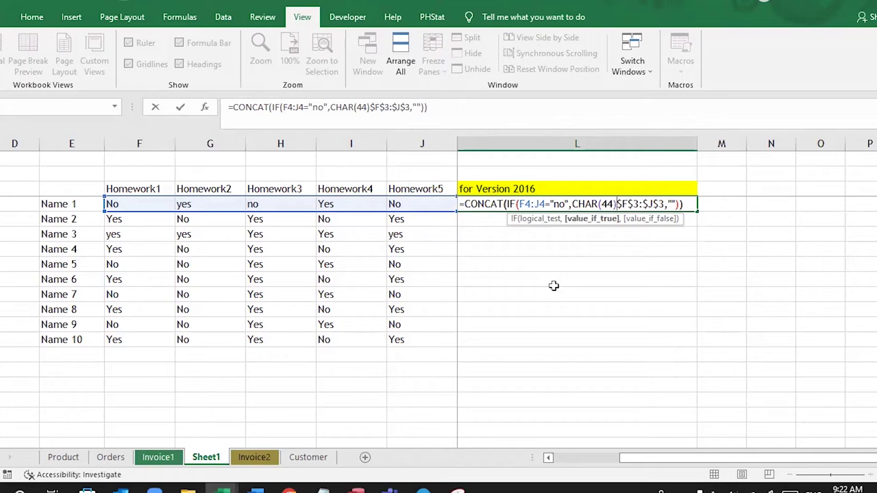
type("&")
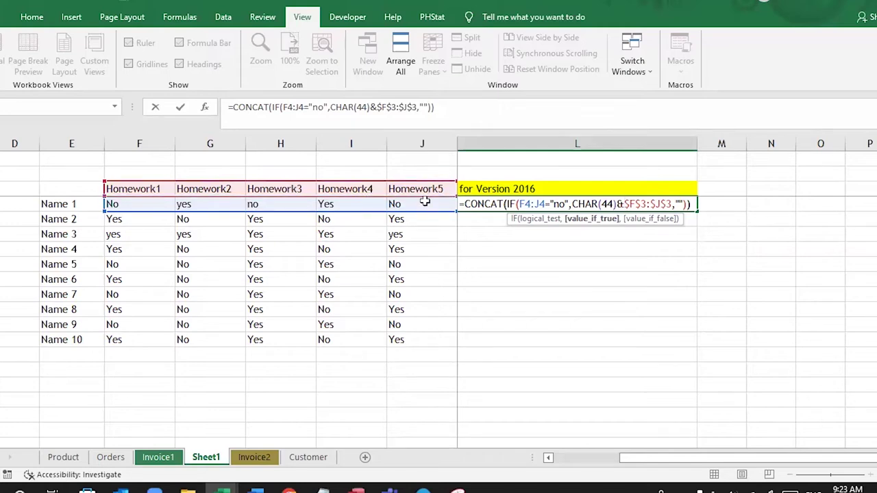
key("ctrl+shift+Return")
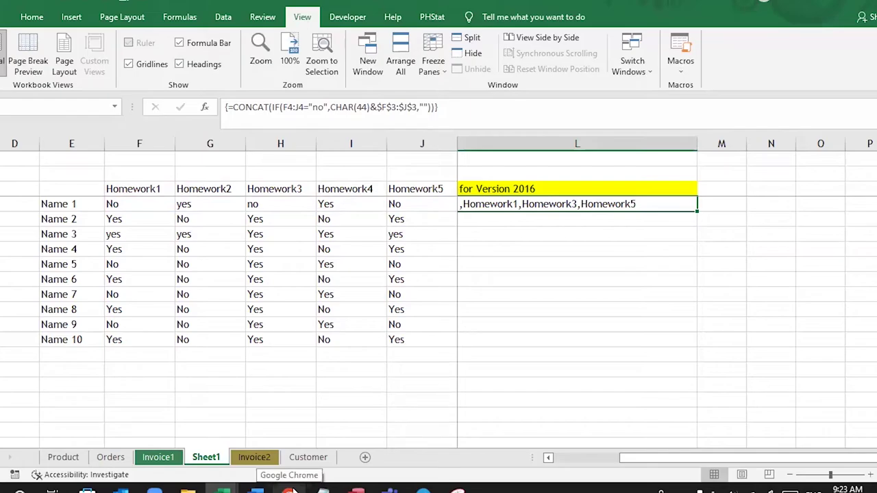
Switch to Google Chrome and search Google for "Ascii code in excel".
left_click(289, 490)
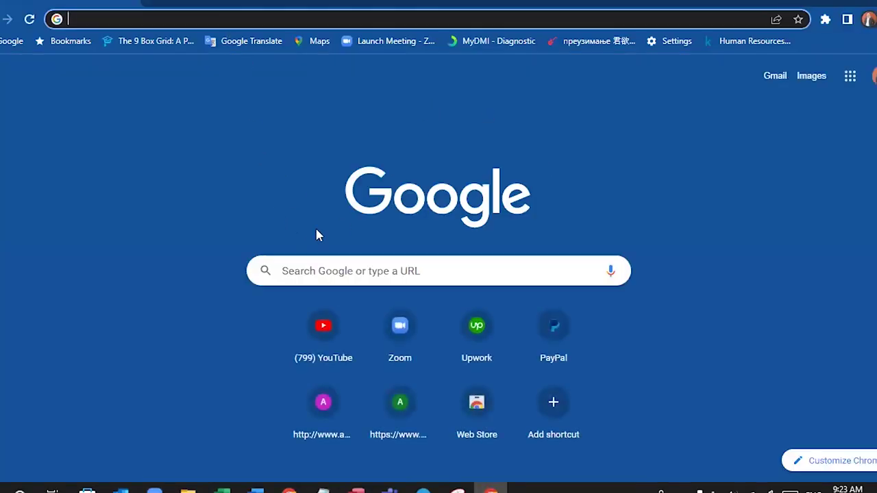
type("Ascc")
key("BackSpace")
type("ii code in ec")
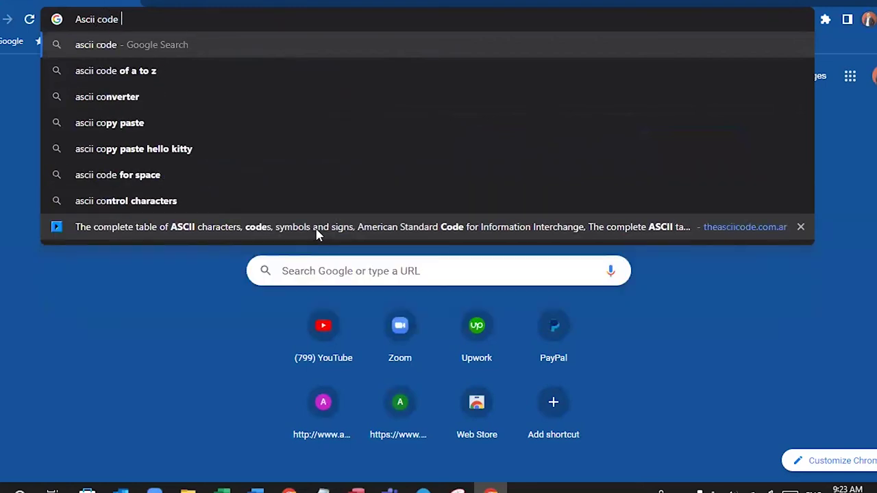
key("BackSpace")
key("BackSpace")
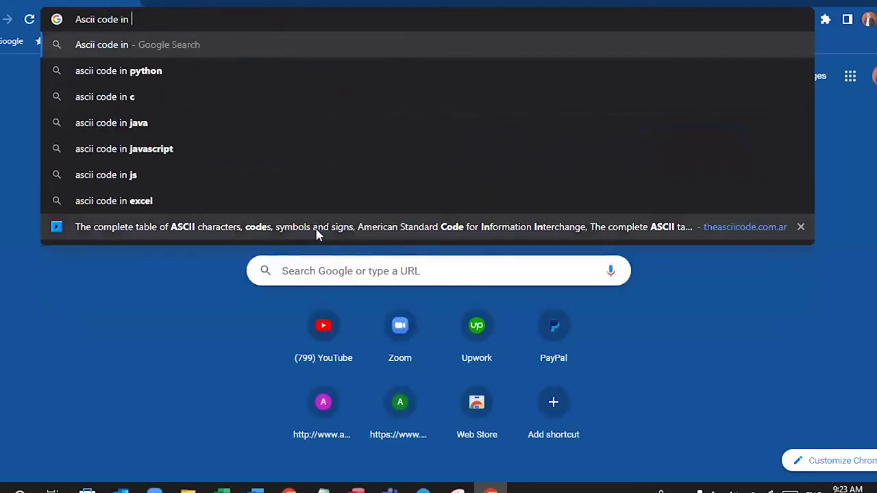
type("excel")
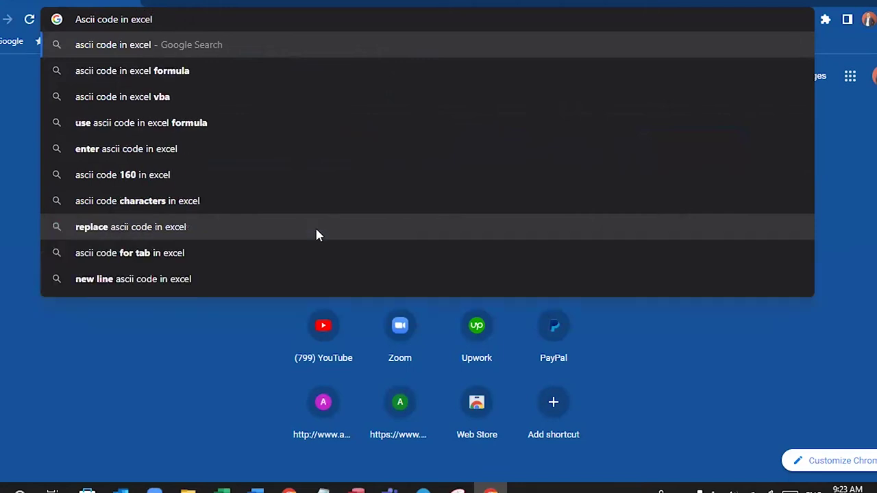
key("Return")
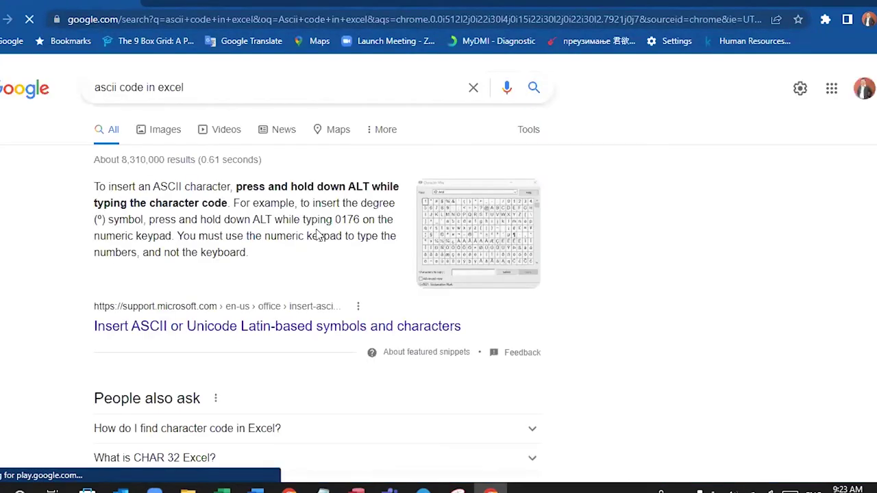
Look through the image results for an ASCII code table and return to all results.
left_click(173, 137)
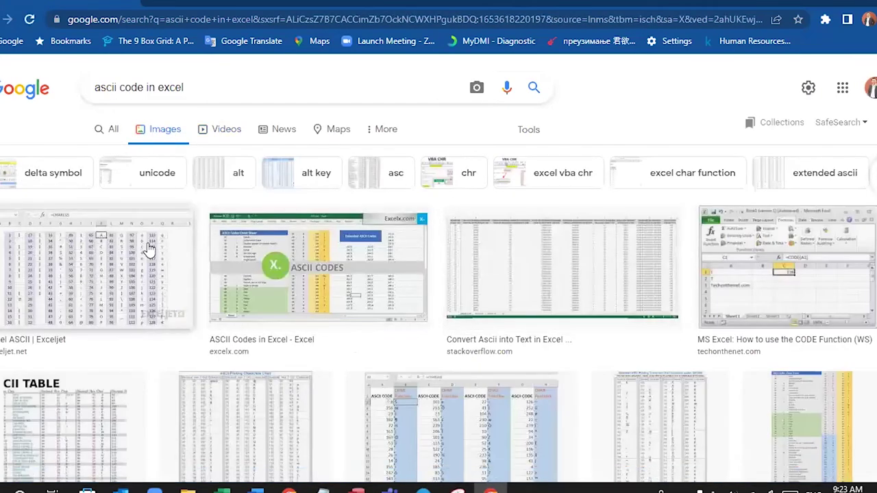
scroll(149, 251, "down", 1)
scroll(148, 251, "down", 1)
scroll(146, 251, "up", 2)
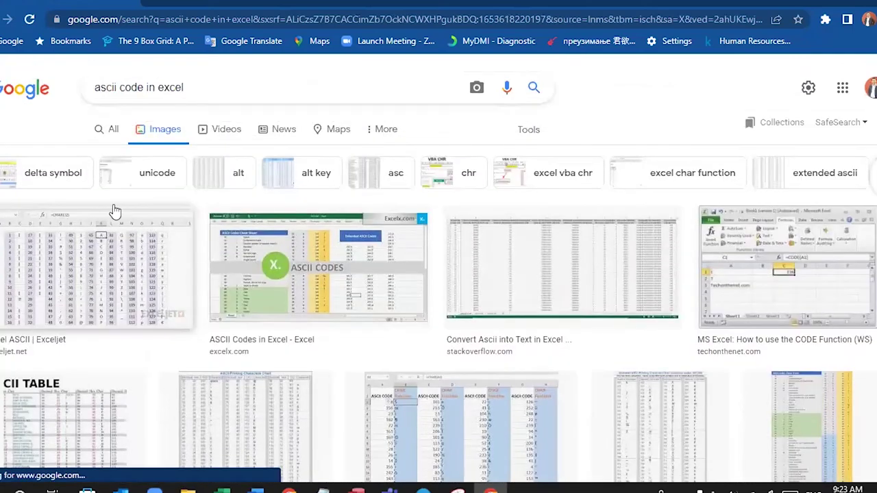
left_click(114, 132)
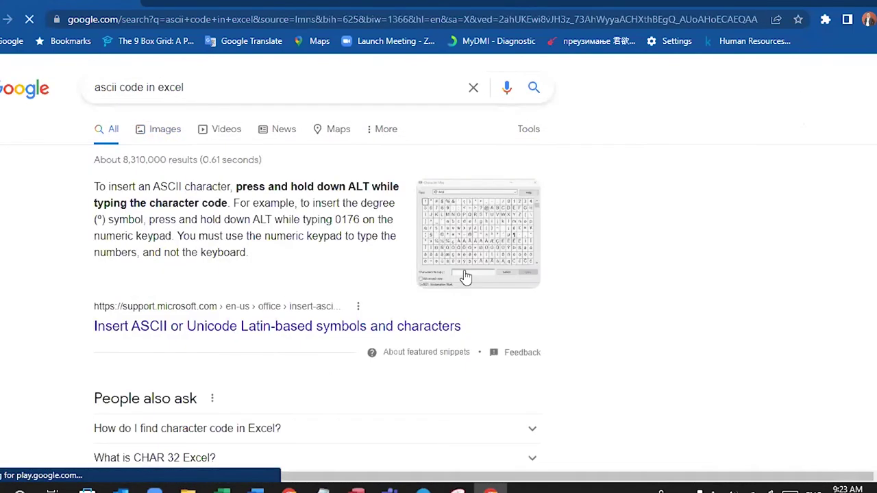
Open the "ASCII Codes in Excel" page on excelx.com and look up the codes for space and comma in its ASCII table.
scroll(372, 277, "down", 6)
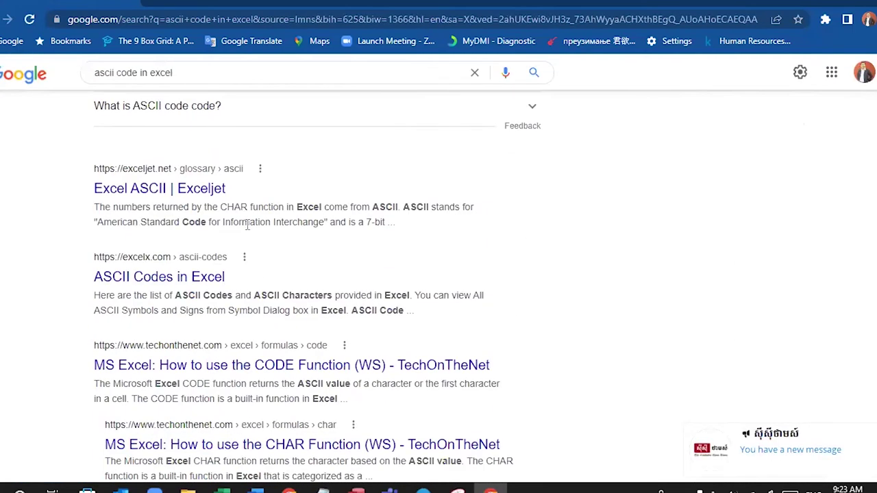
left_click(165, 281)
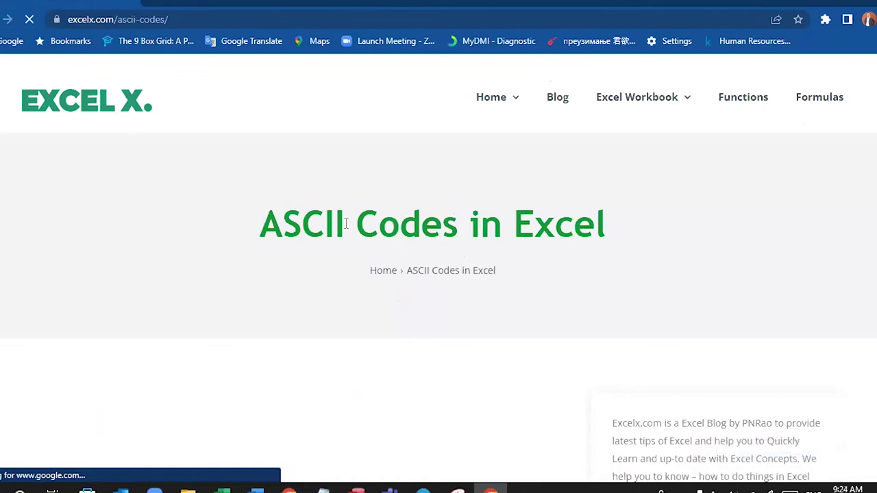
scroll(352, 222, "down", 6)
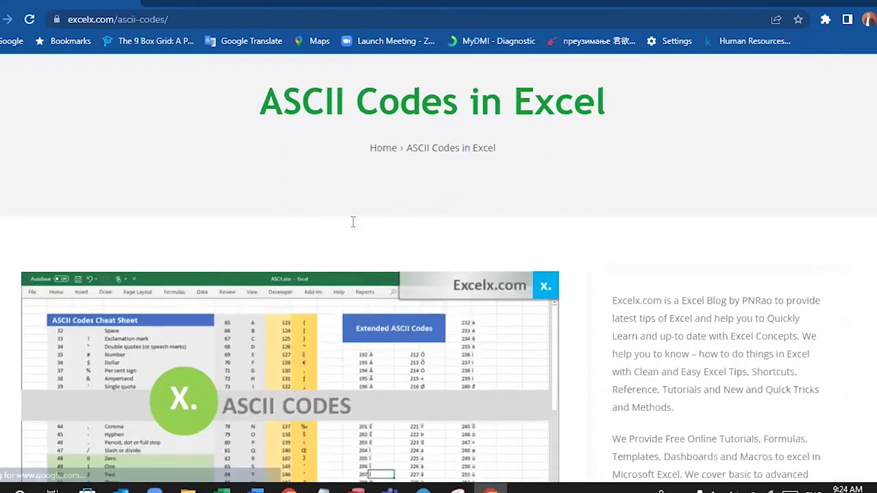
scroll(348, 223, "down", 6)
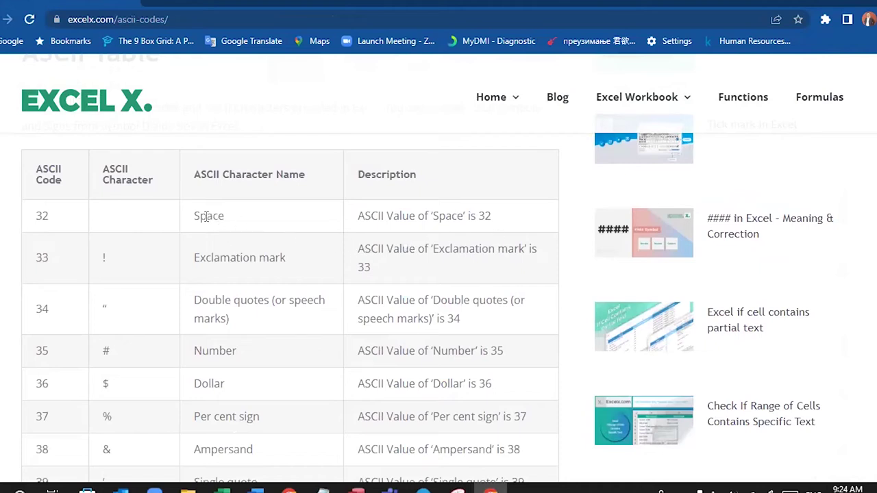
double_click(233, 174)
left_click(204, 226)
double_click(43, 216)
scroll(112, 309, "down", 4)
scroll(137, 363, "down", 1)
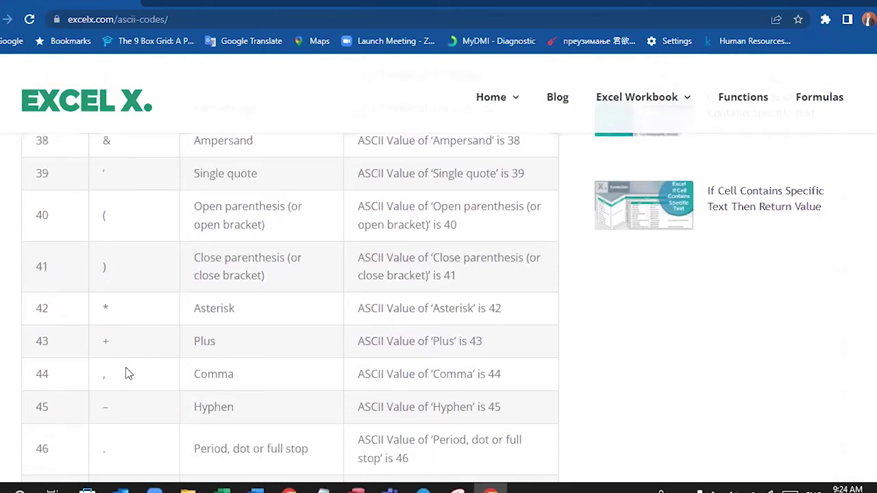
Recheck the comma and space rows of the ASCII table and switch back to Excel.
left_click_drag(40, 340, 93, 348)
left_click(104, 343)
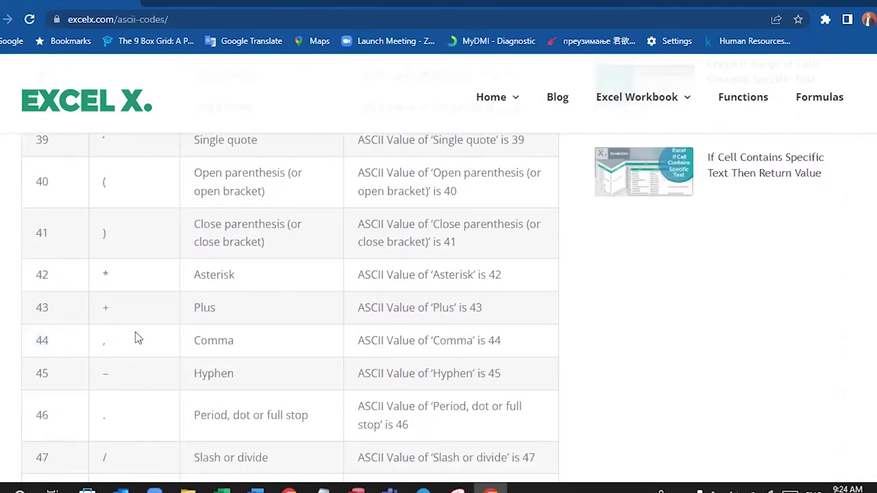
scroll(135, 293, "up", 4)
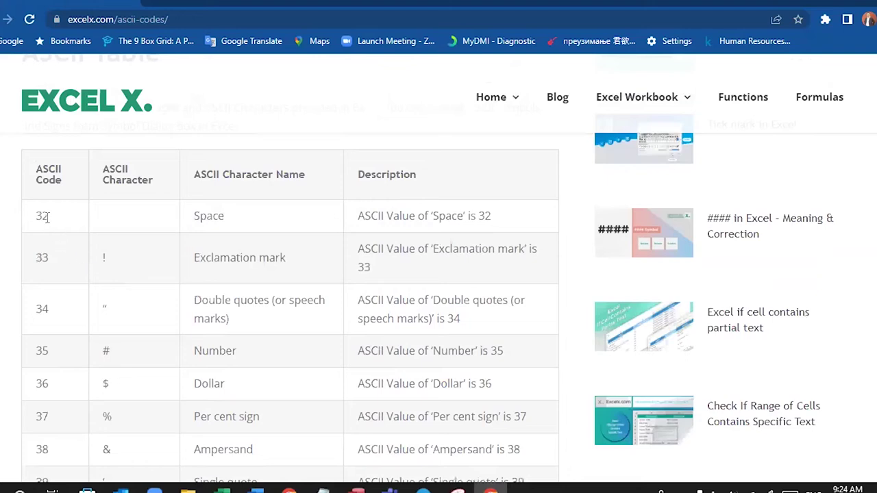
left_click_drag(46, 217, 38, 218)
left_click(61, 228)
key("alt+Tab")
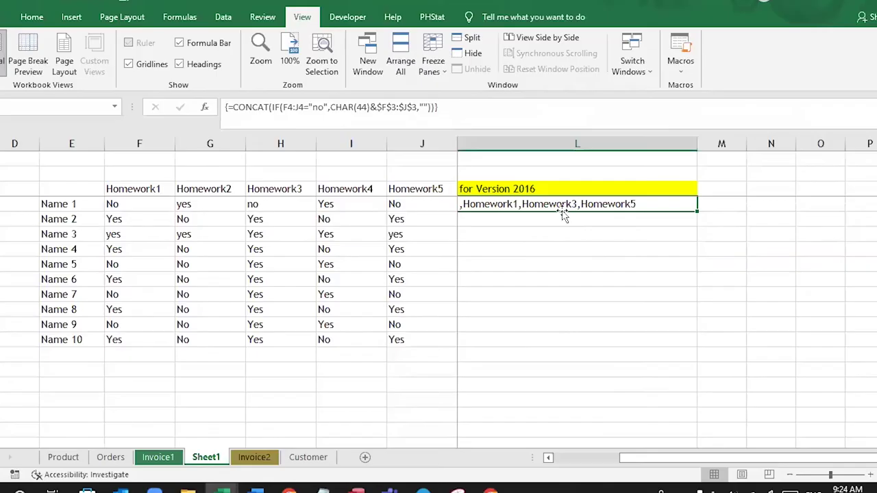
Insert &CHAR(32) after CHAR(44) in L4's formula, re-enter it as an array formula and fill it down to L13.
double_click(488, 203)
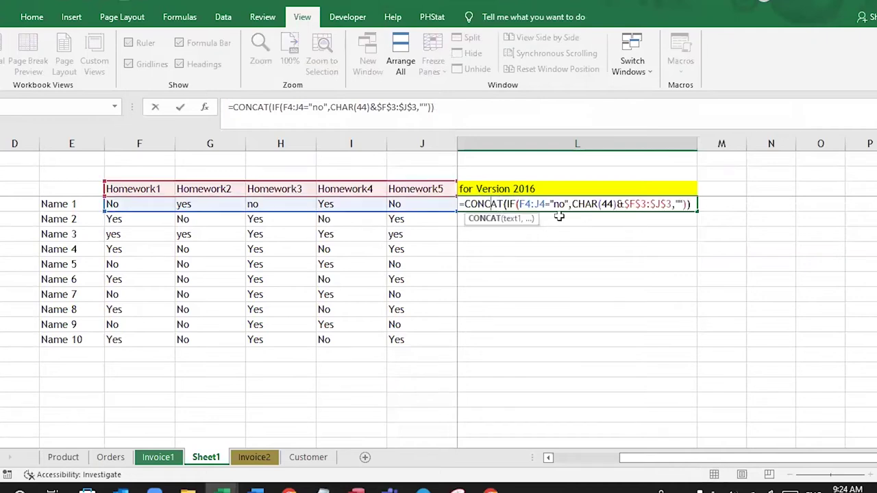
left_click(619, 204)
type("&char")
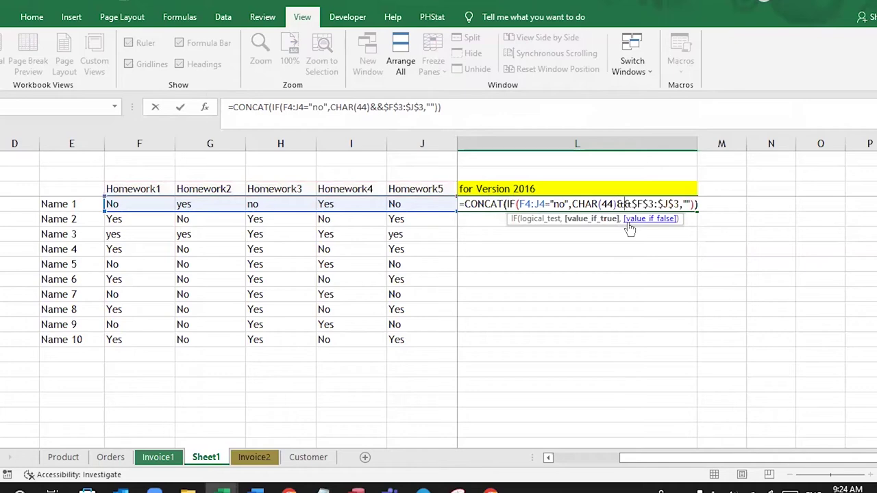
key("Tab")
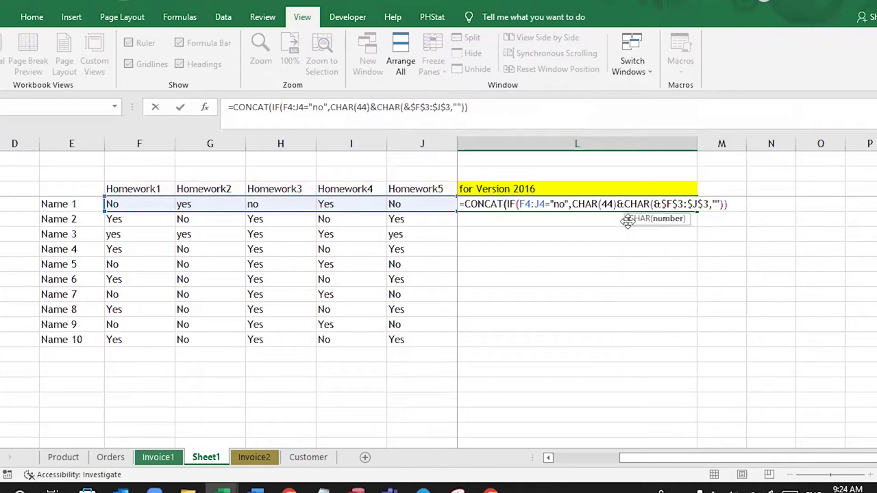
type("32")
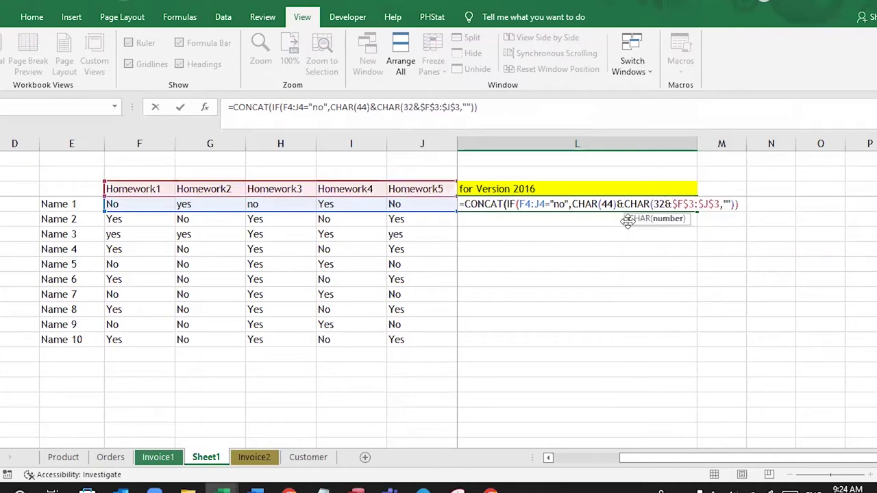
type(")")
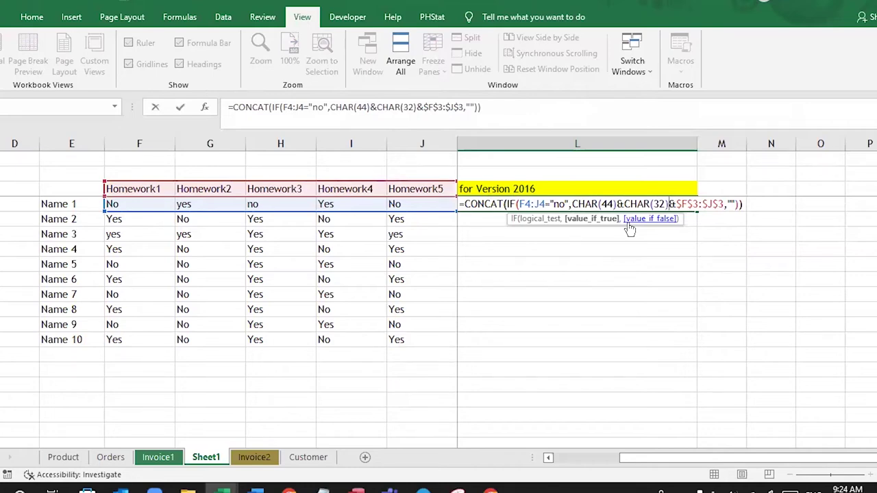
key("ctrl+shift+Return")
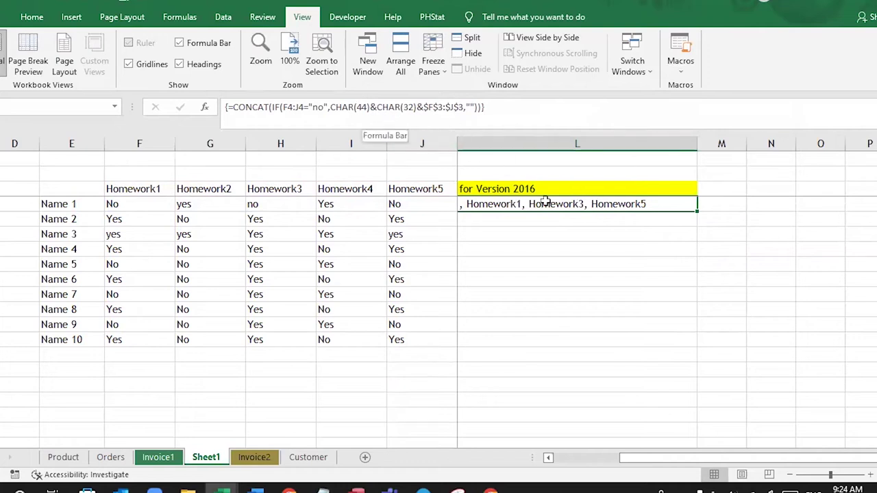
left_click_drag(697, 212, 693, 340)
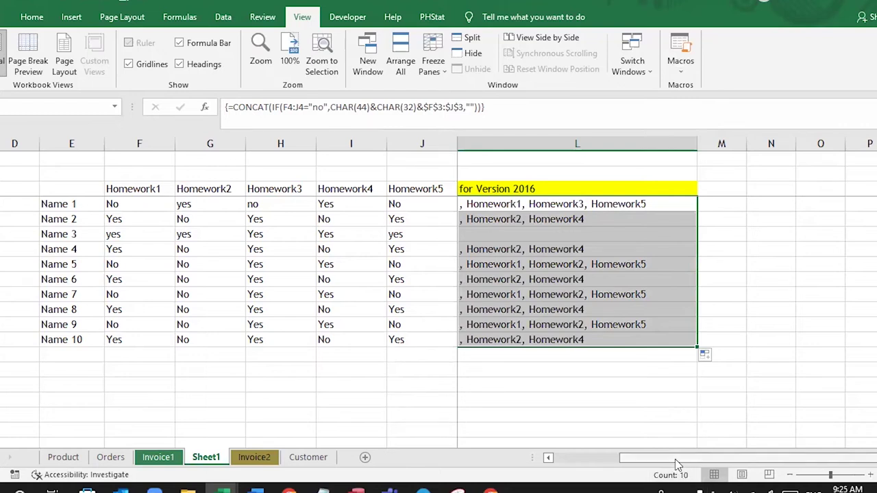
left_click(466, 204)
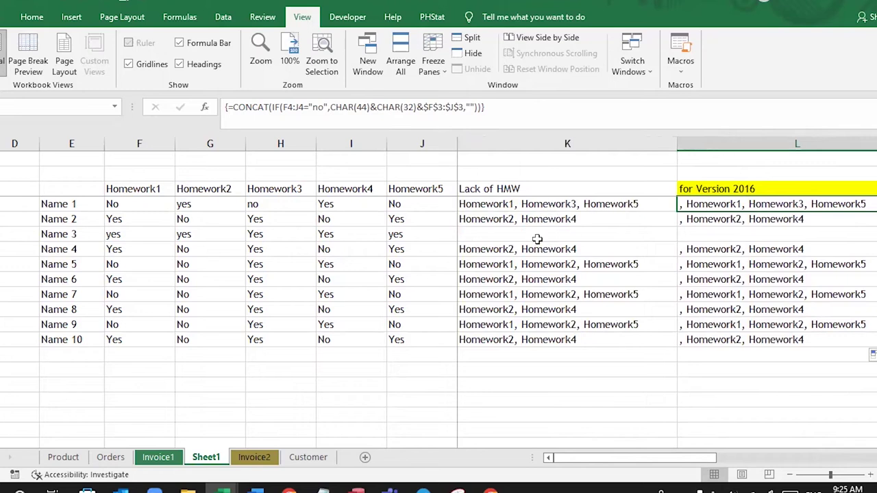
Hide the "Lack of HMW" column K and narrow the "for Version 2016" column L to fit its text.
left_click_drag(677, 143, 594, 144)
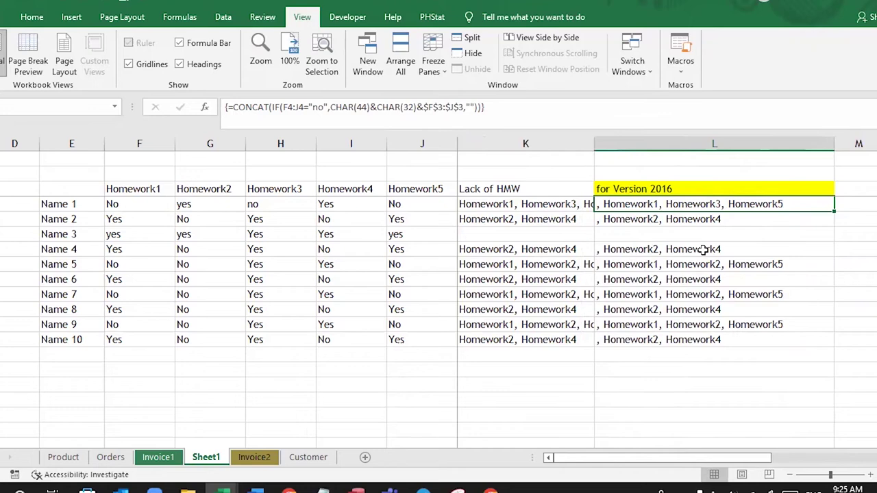
left_click(568, 143)
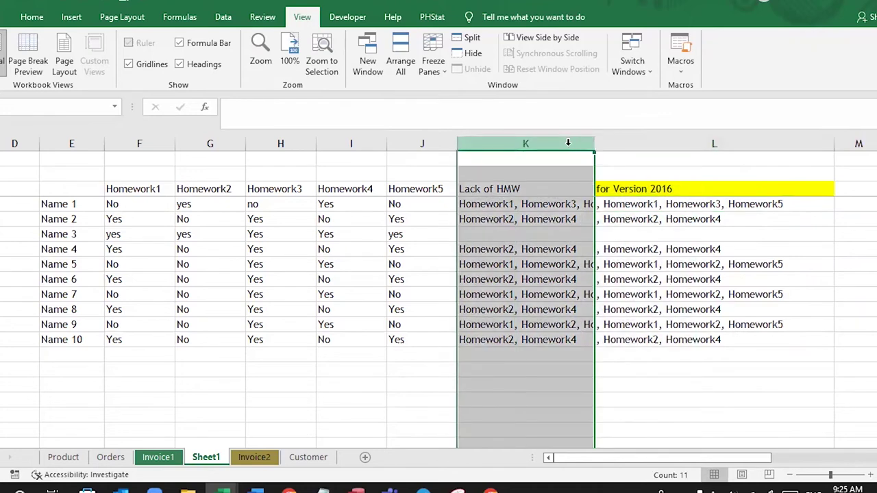
right_click(603, 245)
key("Escape")
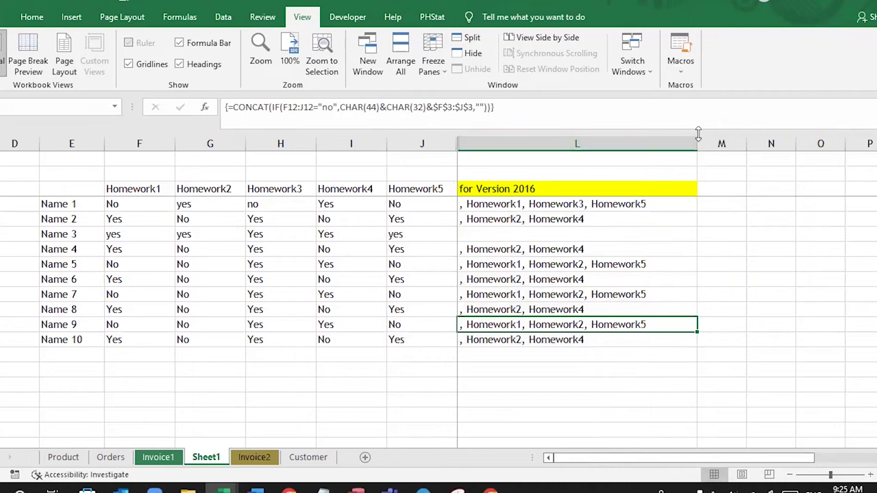
left_click_drag(697, 142, 667, 144)
left_click(650, 206)
Begin a RIGHT formula in M4 with L4 as the text and LEN(L4) as the start of the character count.
left_click(692, 204)
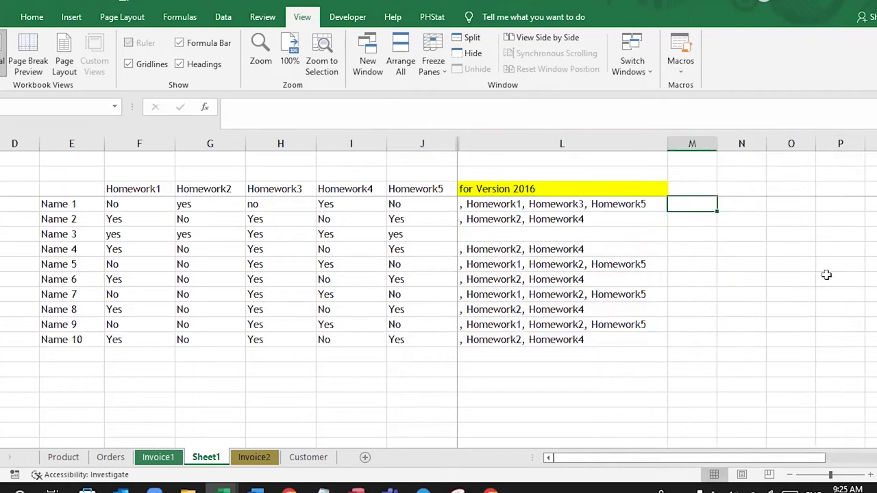
type("=")
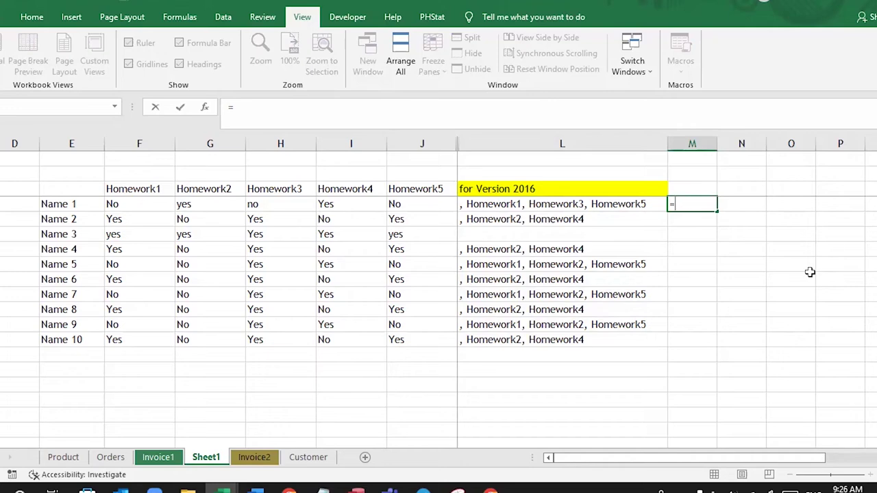
type("rig")
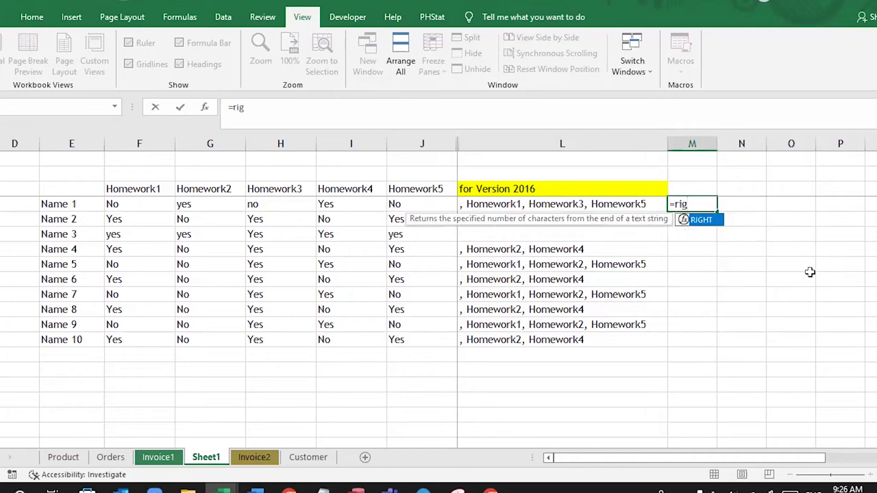
key("Tab")
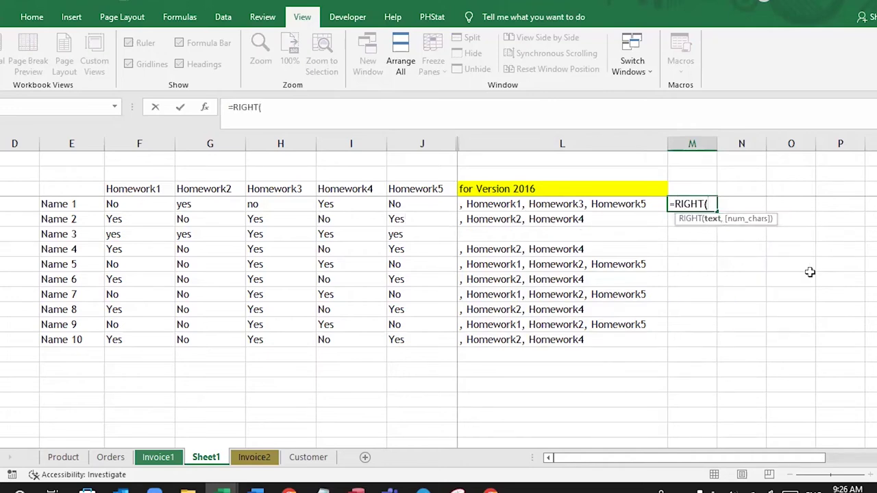
left_click(608, 205)
type(",")
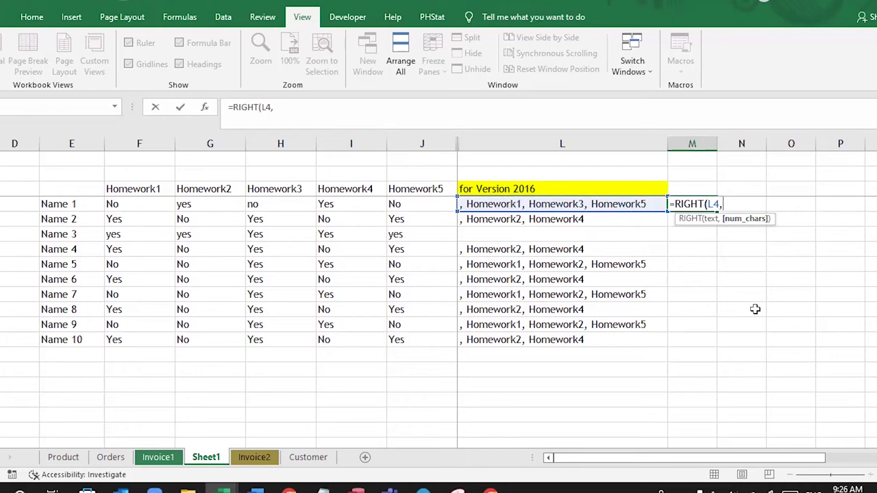
type("len")
key("Tab")
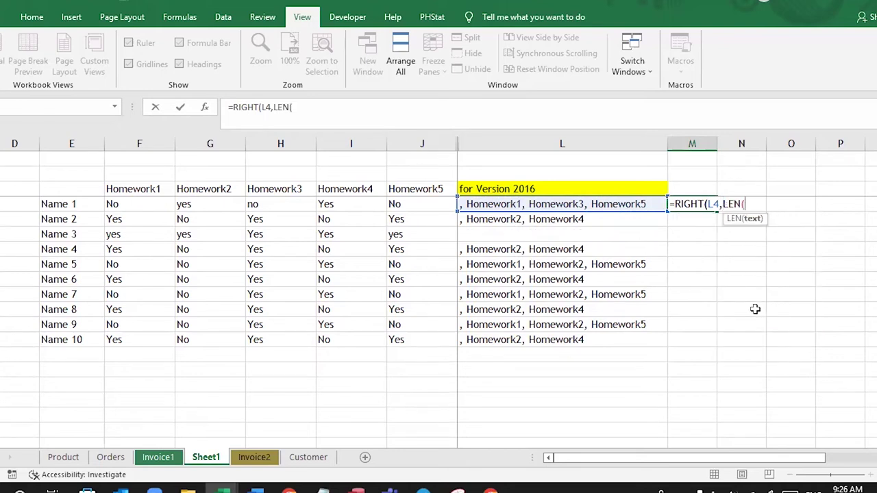
left_click(609, 203)
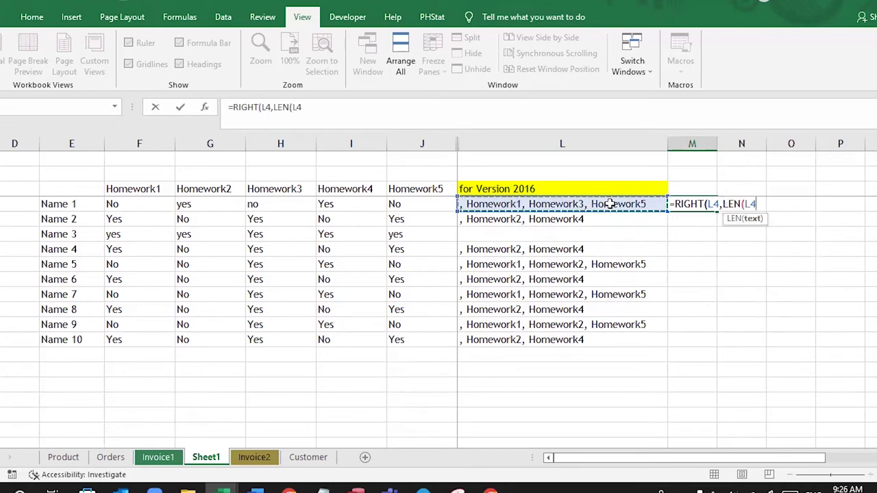
type(")")
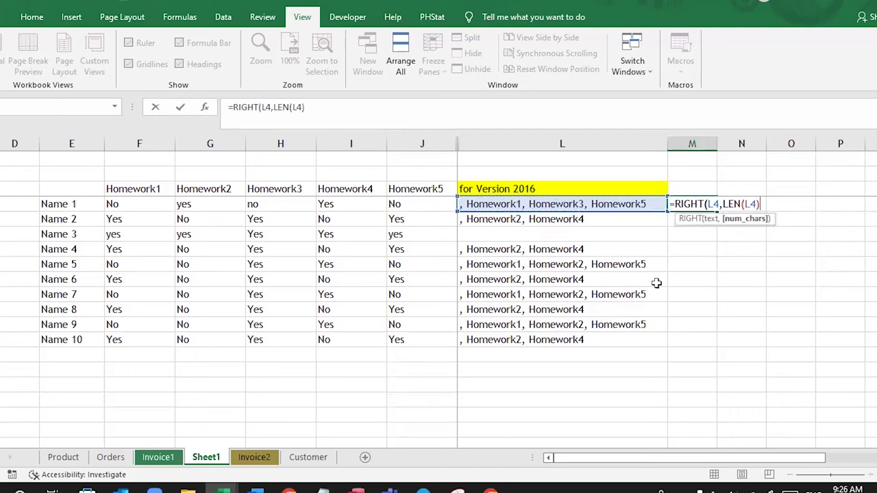
Subtract SEARCH(" ",L4) from the character count in M4's RIGHT formula, close the formula and enter it.
type("-se")
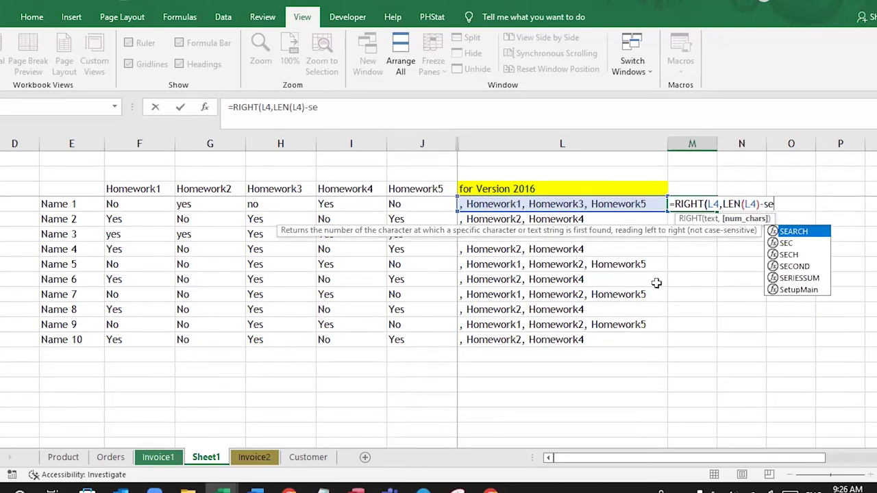
type("r")
key("BackSpace")
type("ar")
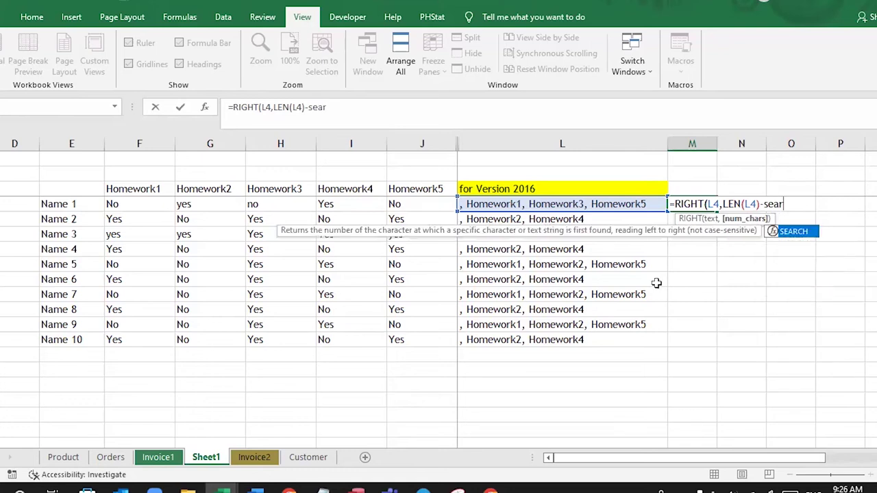
key("Tab")
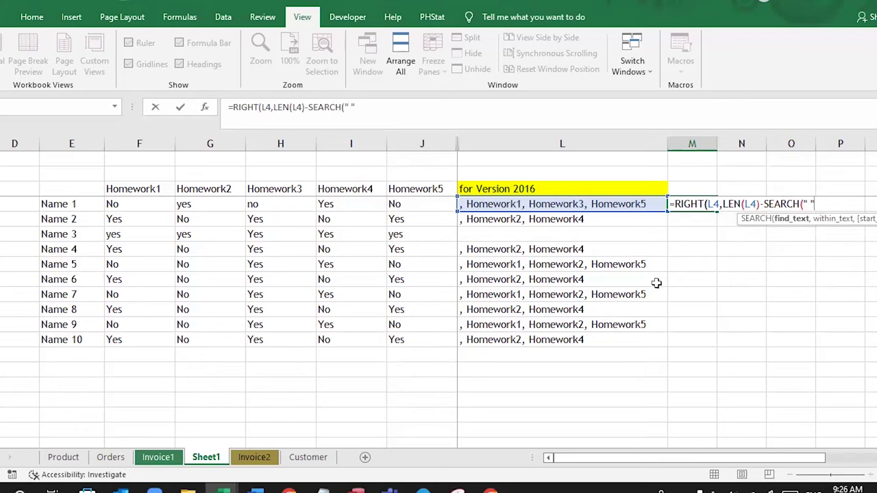
type(",")
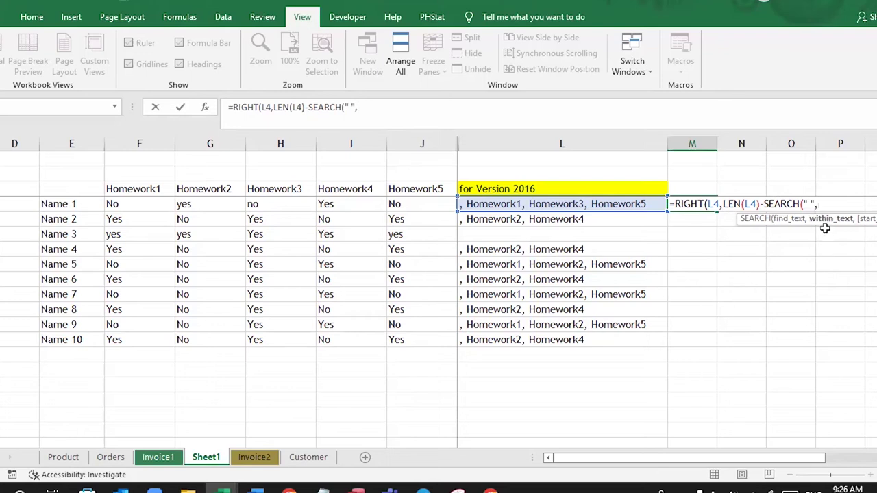
left_click(579, 204)
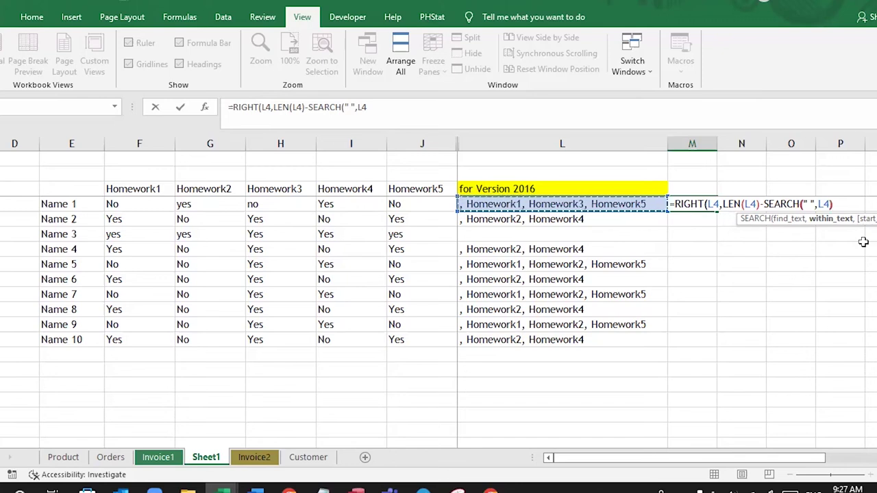
type(")")
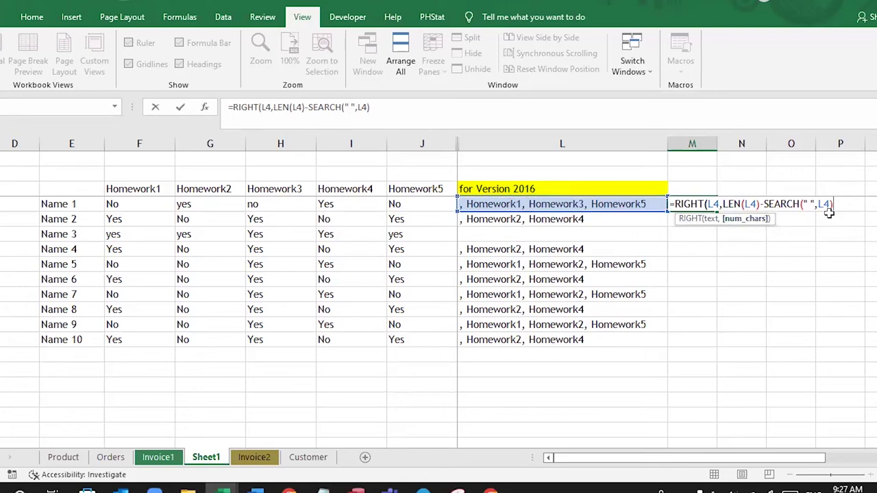
type(")")
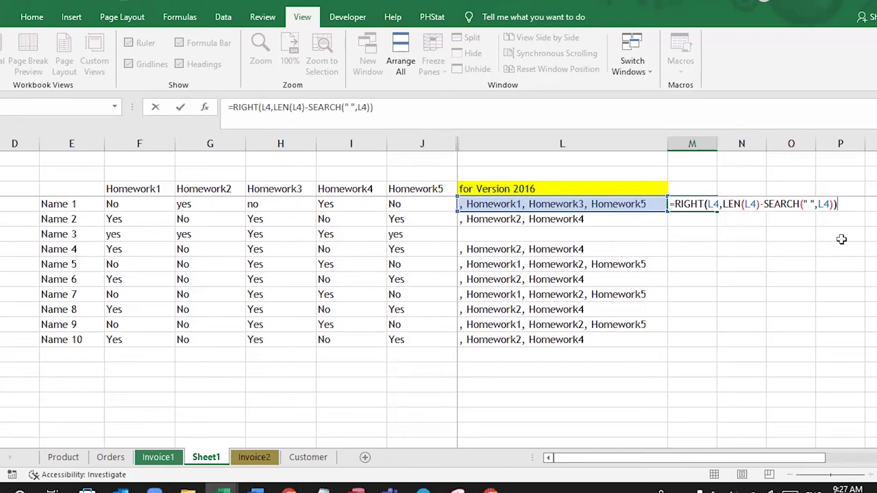
key("Return")
Widen column M to fit its text and fill M4's formula down to M13.
left_click(699, 204)
left_click_drag(718, 146, 860, 180)
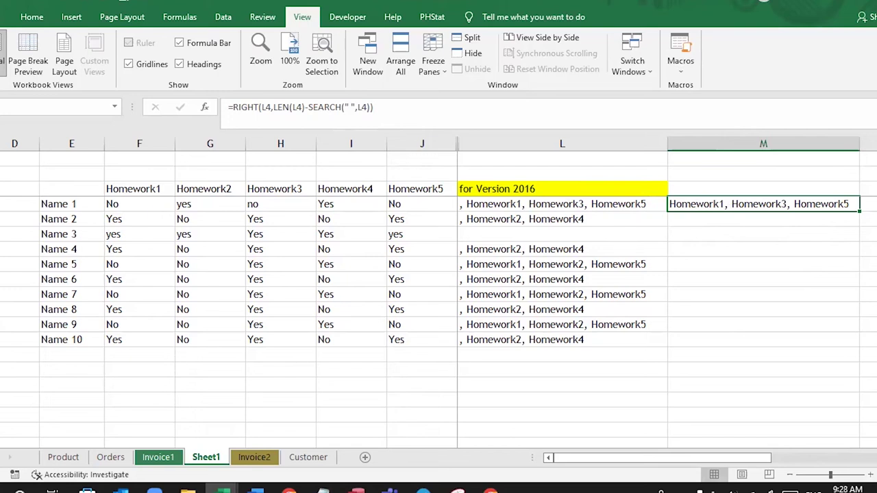
left_click_drag(860, 211, 854, 340)
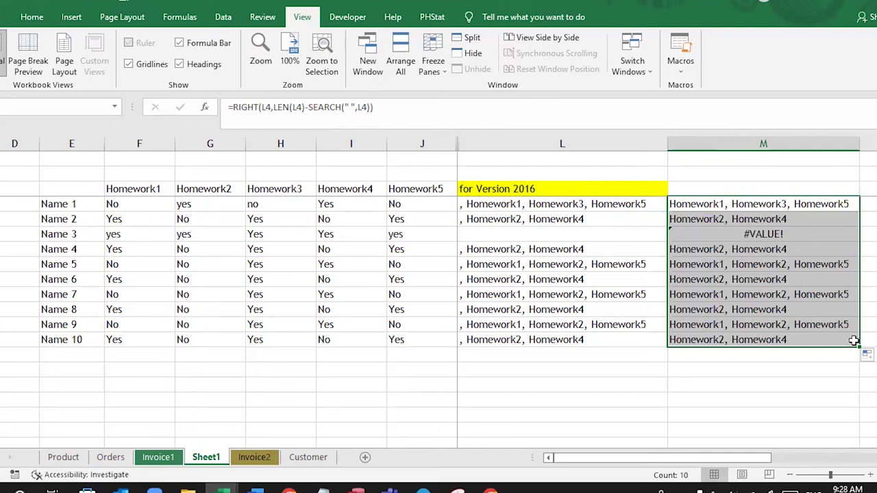
Compare the formulas in L6 and M6 for Name 3 to examine the error in M6.
left_click(750, 233)
left_click(497, 236)
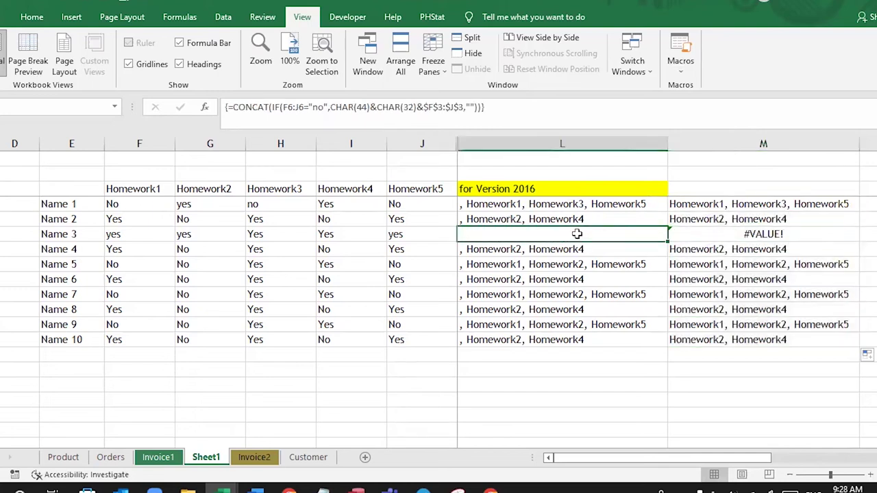
left_click(720, 236)
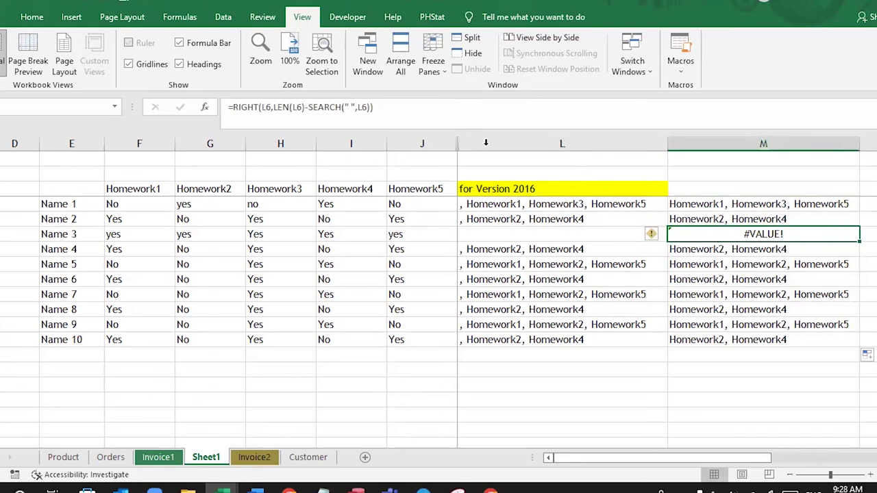
left_click(551, 232)
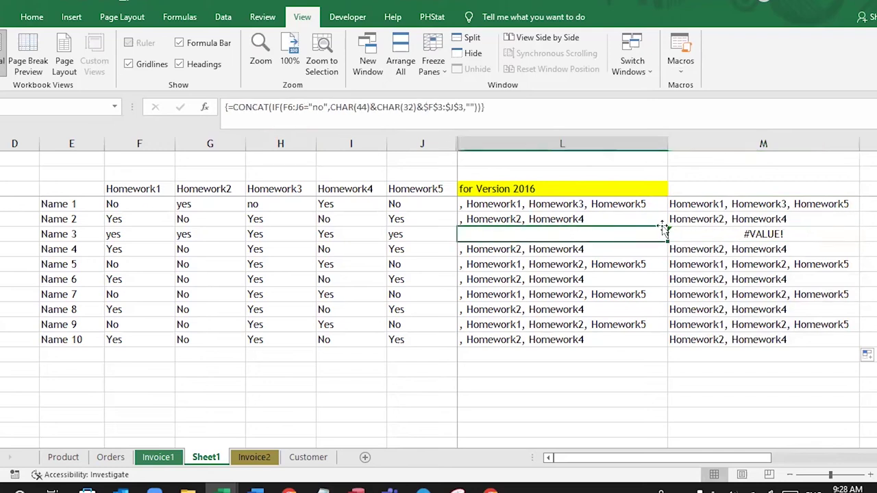
left_click(722, 239)
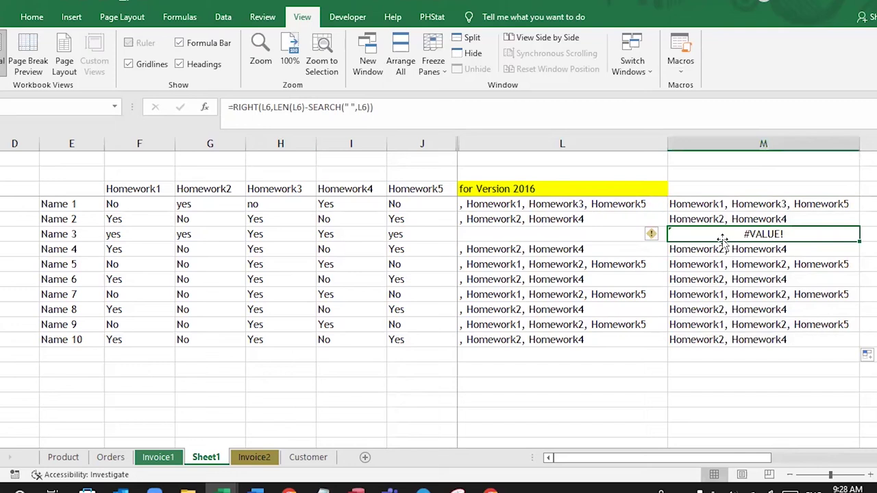
Compare the RIGHT formula in M4 with the CONCAT formula in L4 that it depends on.
key("Up")
key("Up")
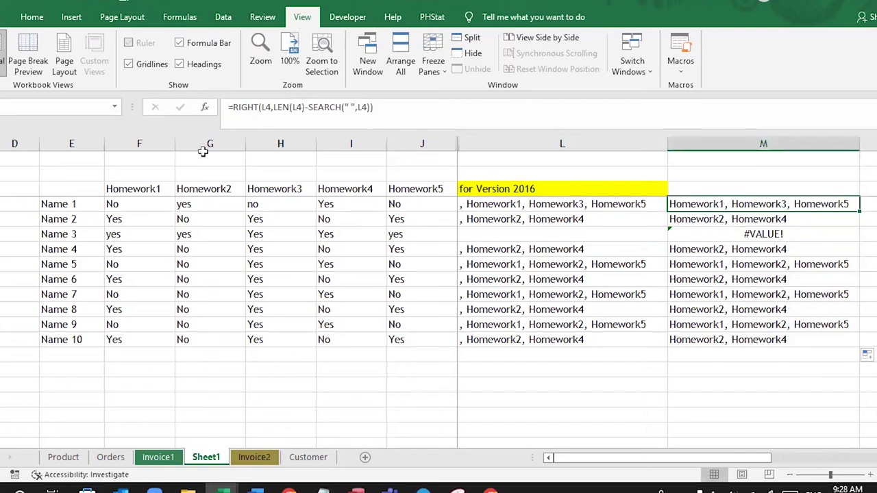
double_click(718, 203)
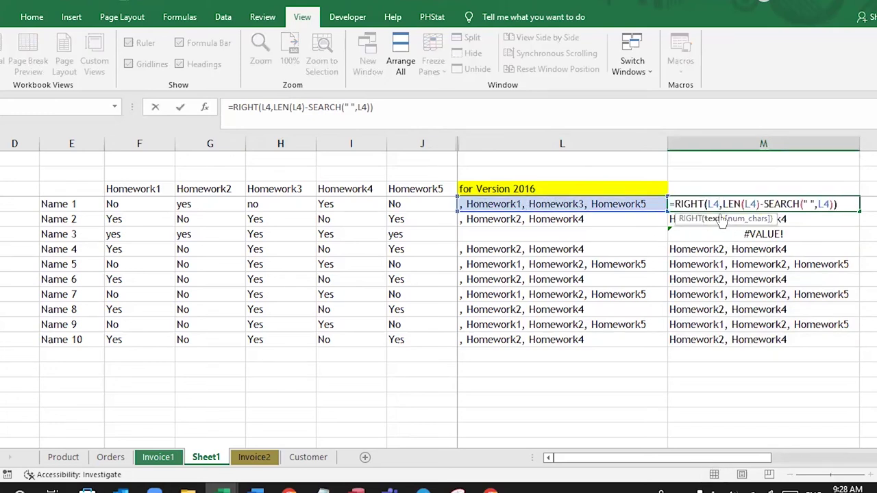
key("Escape")
left_click(520, 206)
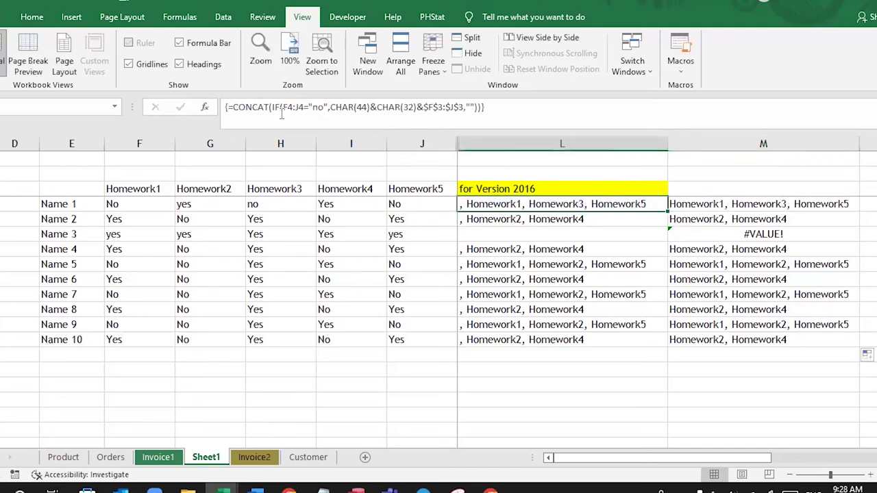
left_click(712, 206)
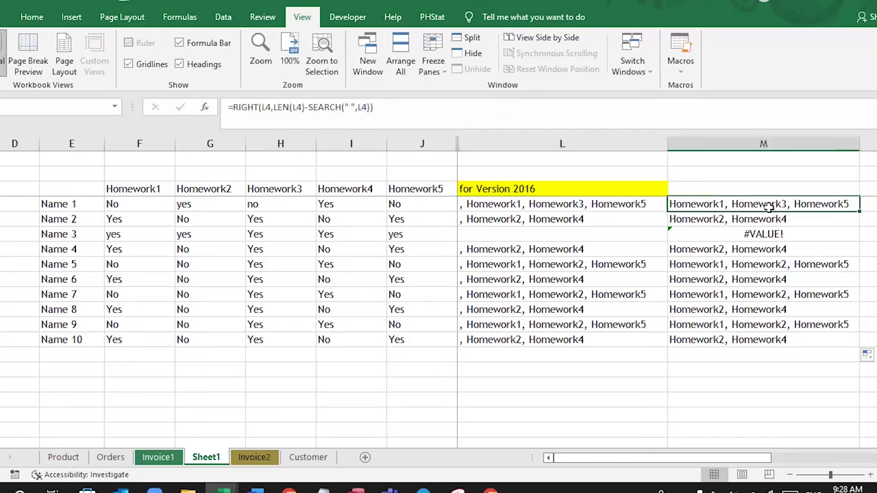
left_click(595, 209)
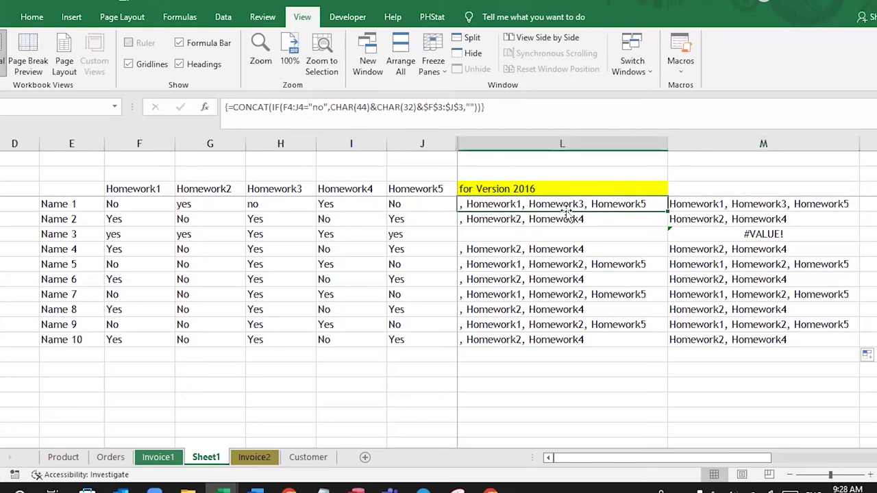
left_click(710, 208)
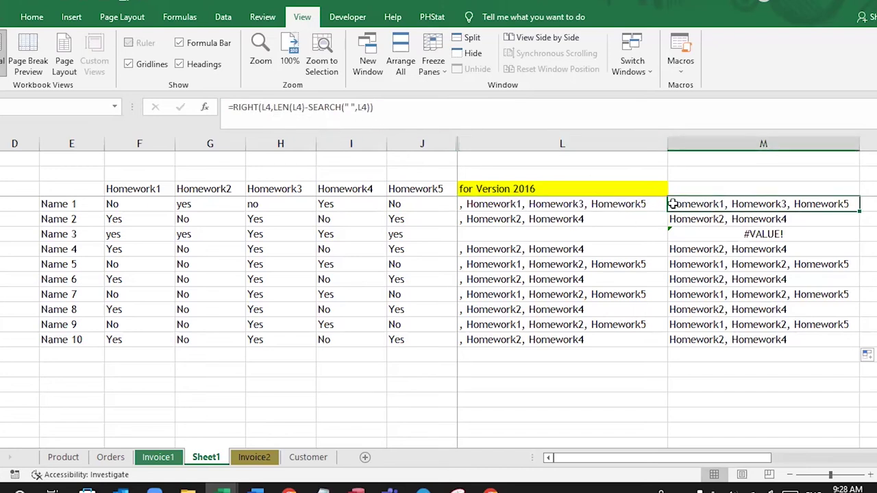
Examine how column M relies on column L through the references in M4's formula.
left_click(564, 143)
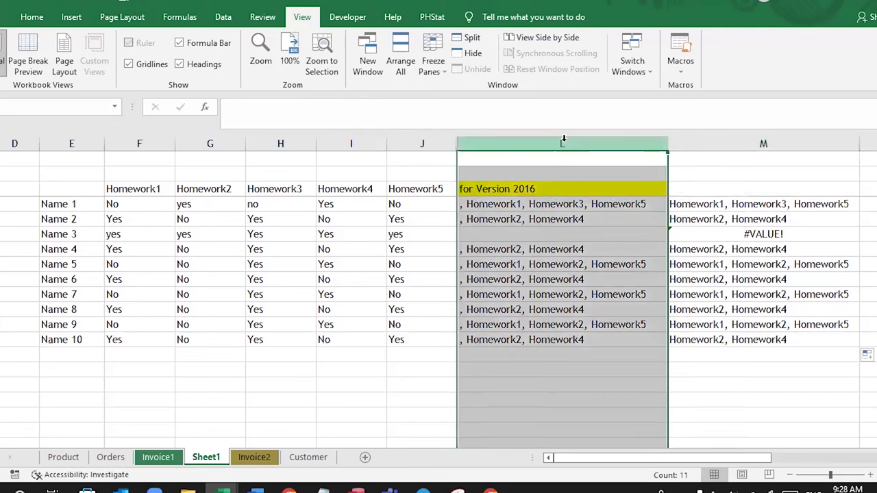
left_click(747, 143)
left_click(562, 143)
left_click(725, 143)
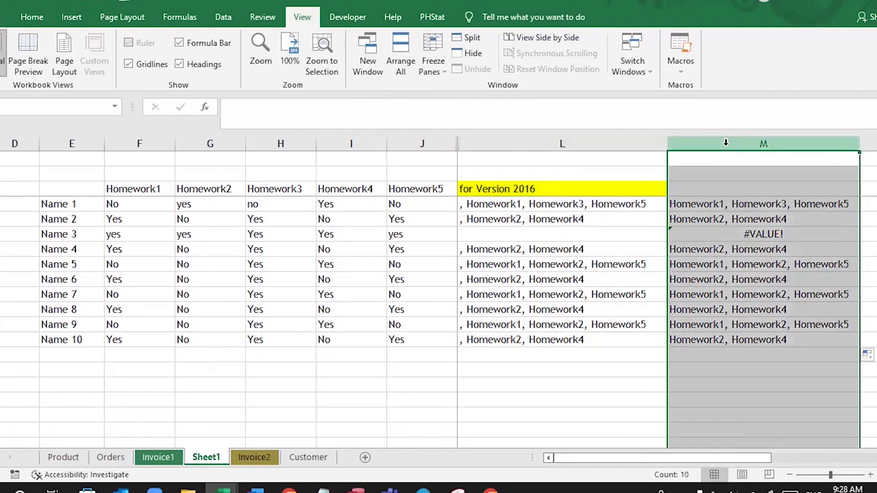
left_click(711, 208)
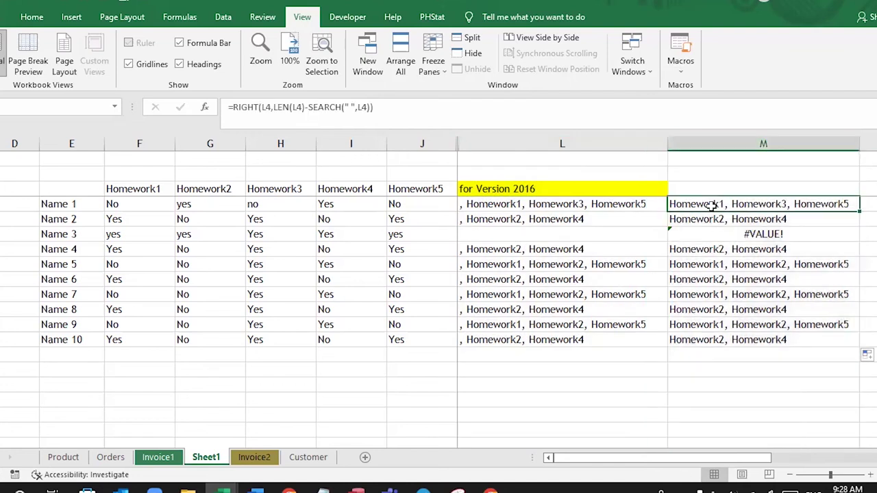
double_click(711, 205)
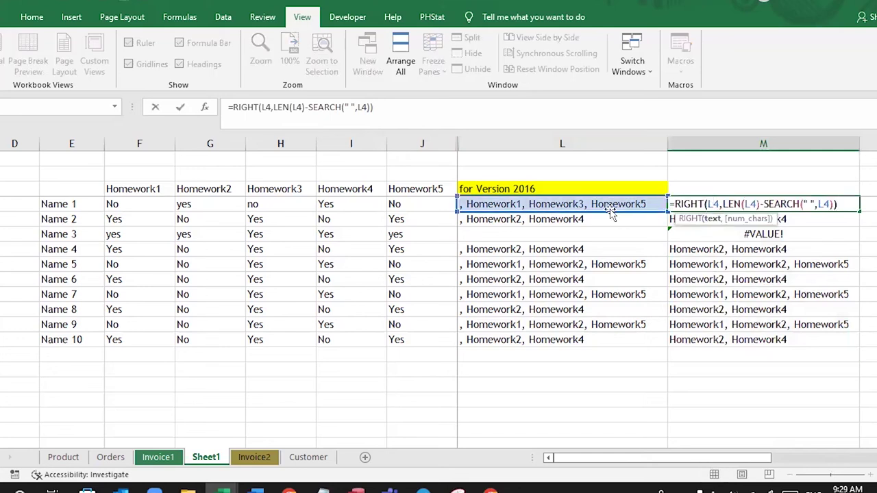
left_click(733, 143)
Hide column L and check the homework lists that remain in column M.
left_click(615, 146)
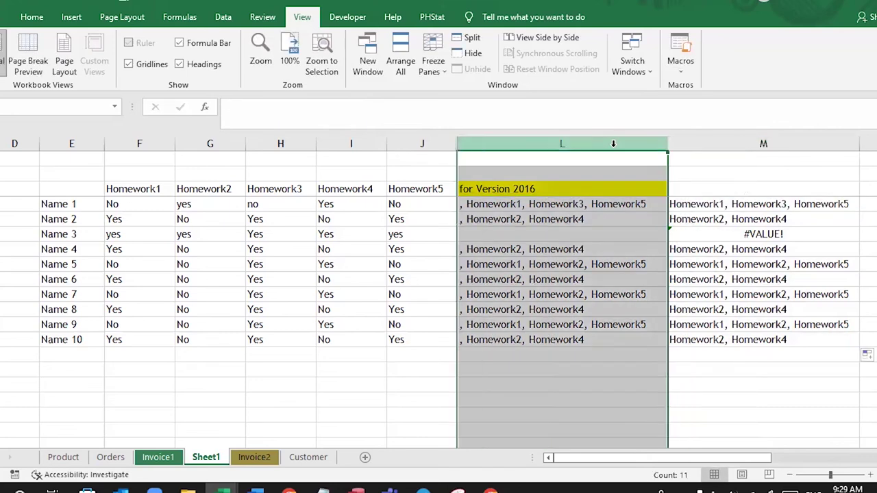
right_click(615, 146)
left_click(685, 326)
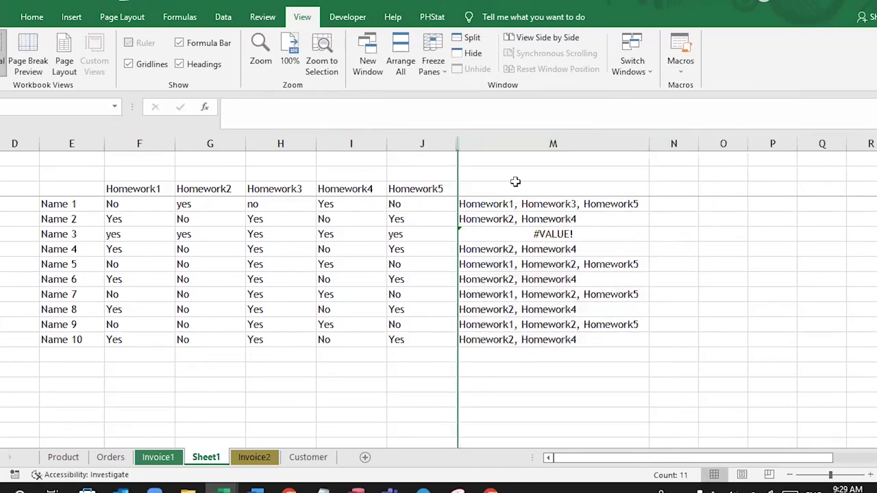
left_click(519, 202)
left_click_drag(585, 205, 583, 345)
left_click(583, 264)
left_click(581, 220)
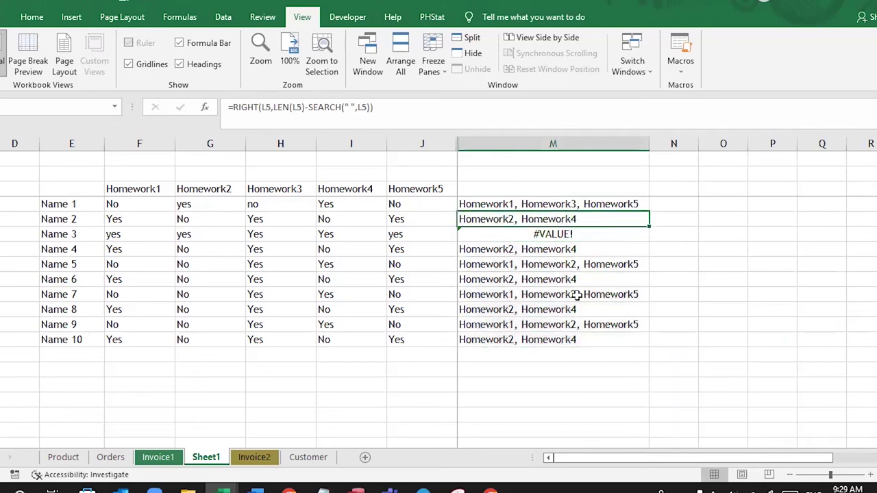
Unhide the columns between J and M, and hide column K again.
left_click_drag(449, 142, 478, 146)
right_click(478, 146)
left_click(525, 336)
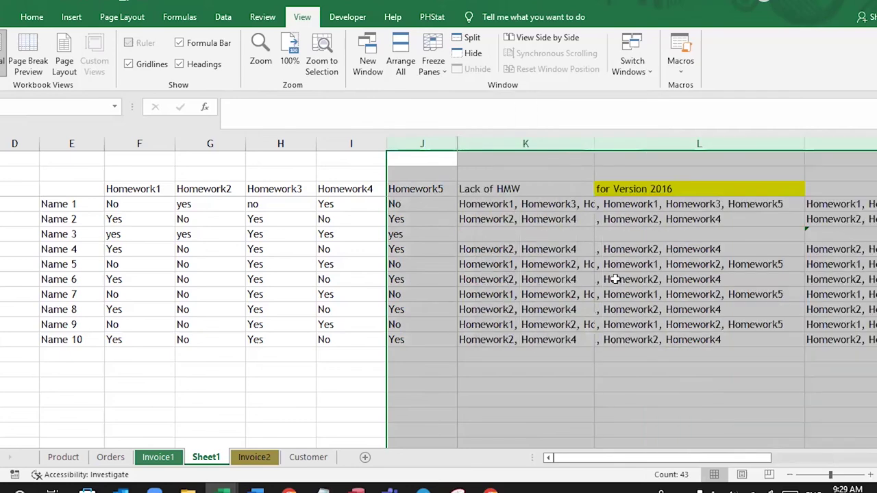
left_click(553, 142)
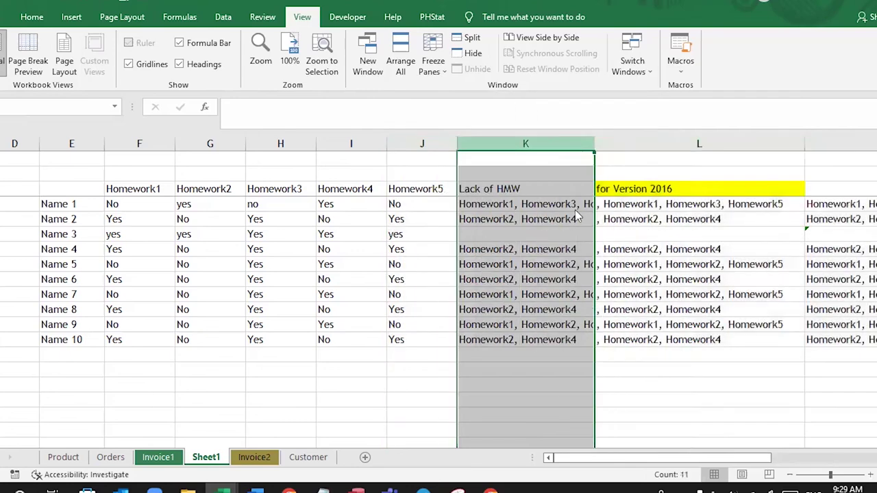
right_click(552, 144)
left_click(582, 325)
Turn M4's formula into plain text with a leading space, and remove the space to restore the formula.
left_click(731, 204)
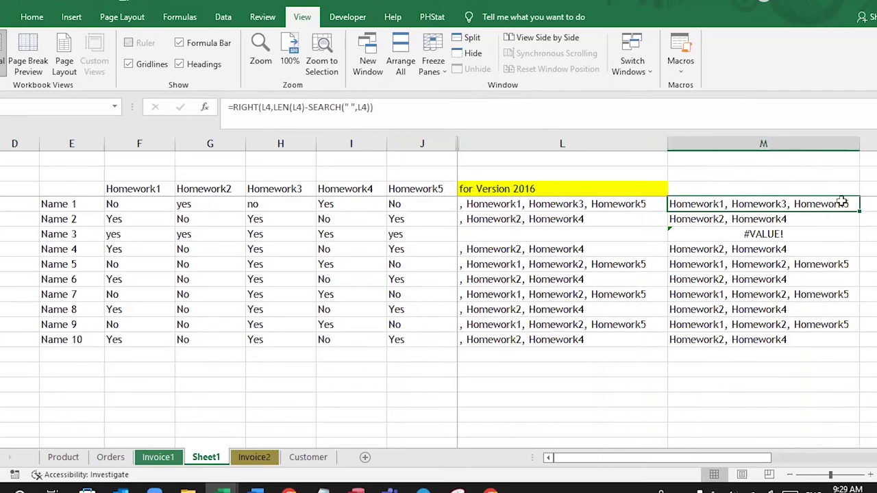
double_click(714, 204)
key("Home")
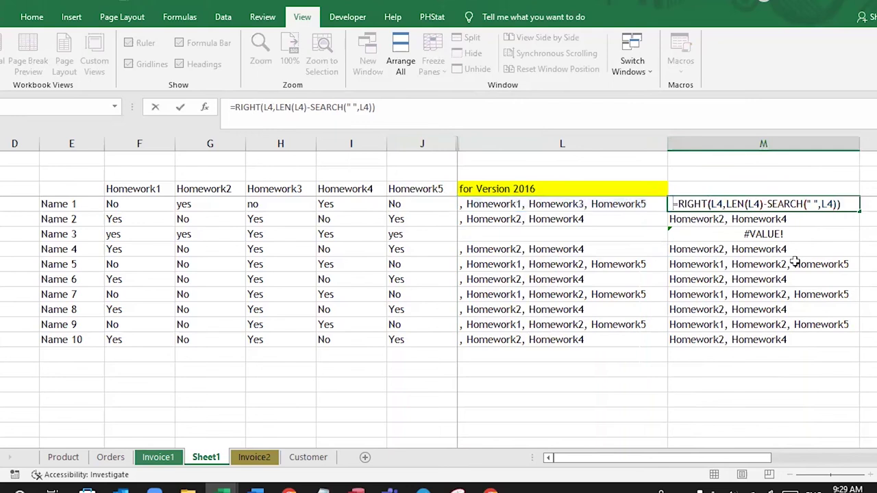
key("Return")
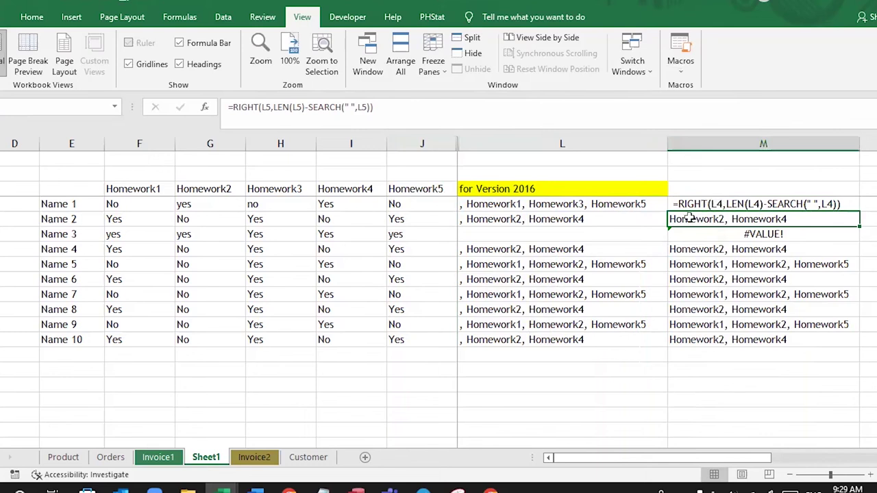
left_click(674, 203)
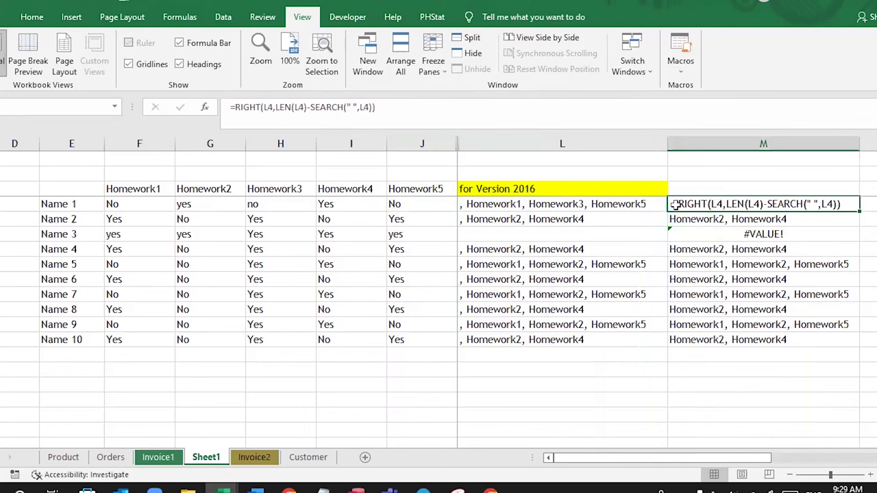
double_click(673, 203)
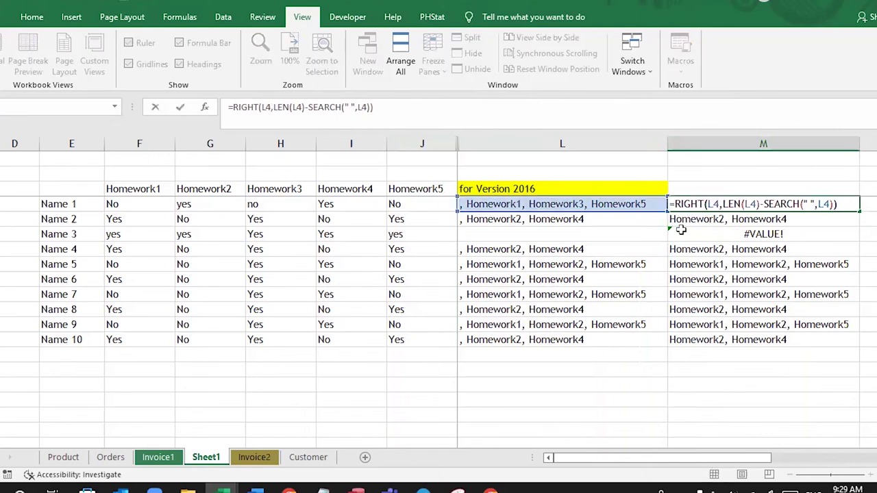
key("Return")
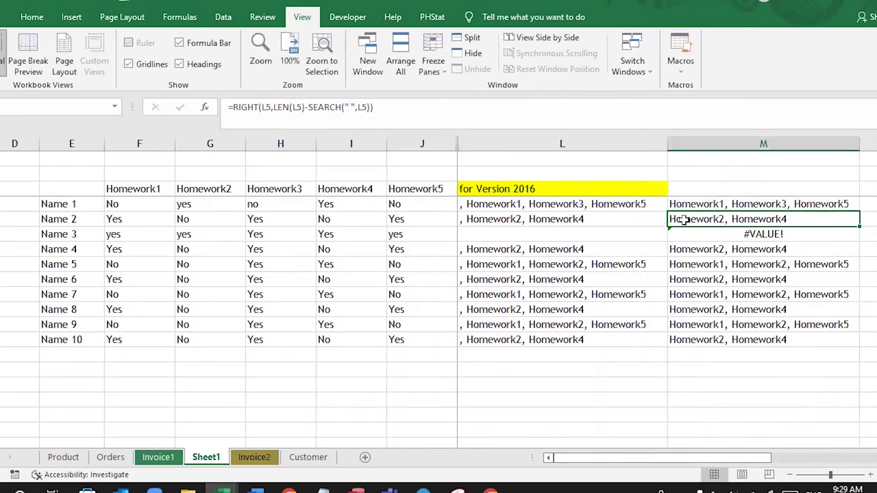
Show M5's formula as plain text by adding a space before its equals sign.
double_click(676, 219)
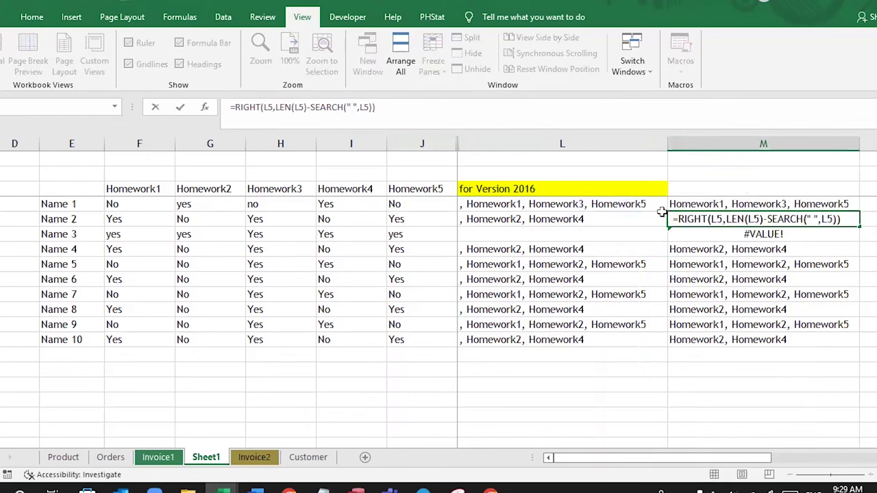
left_click(689, 206)
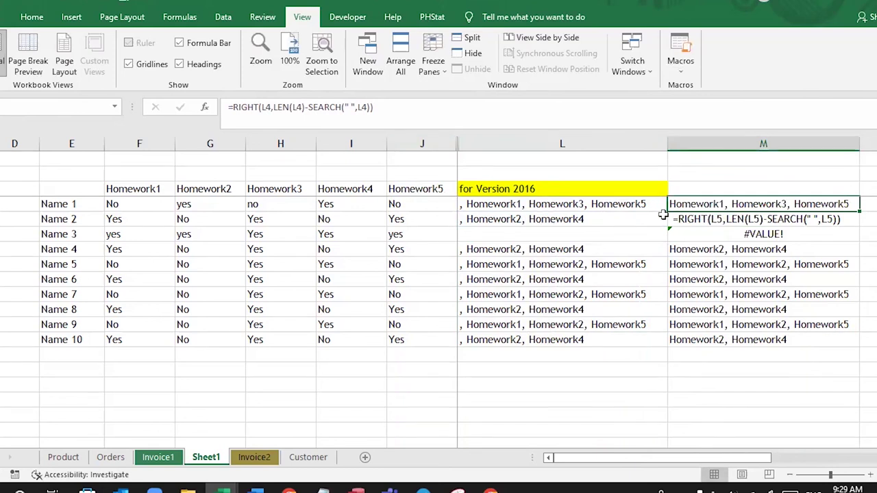
Copy L4's CONCAT formula without its equals sign and re-enter L4 as an array formula.
left_click(629, 205)
left_click_drag(483, 108, 219, 107)
left_click(235, 108)
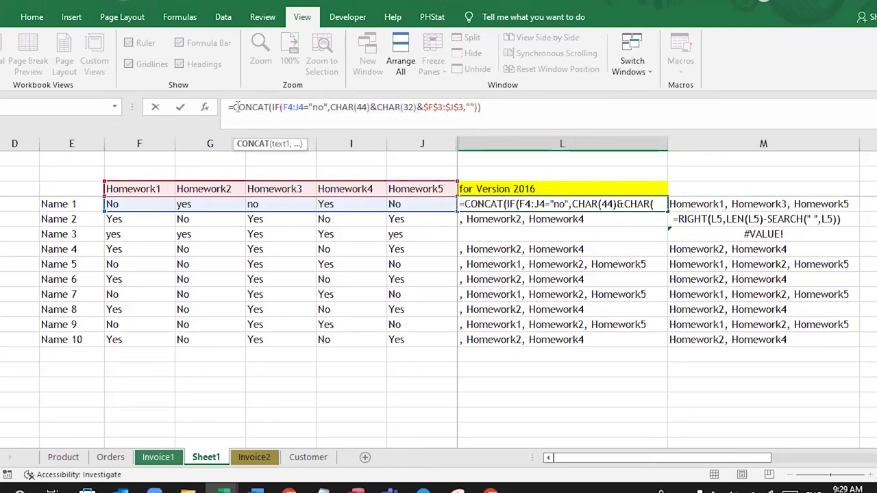
left_click_drag(235, 108, 512, 104)
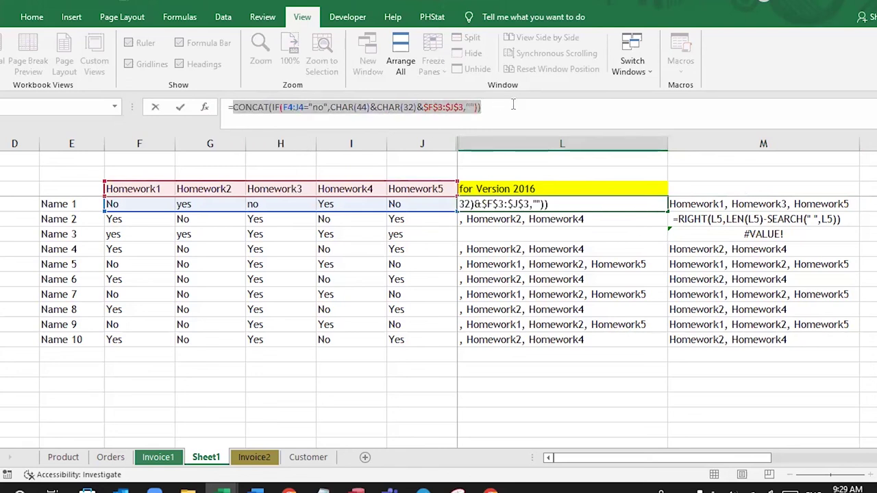
key("ctrl+shift+Return")
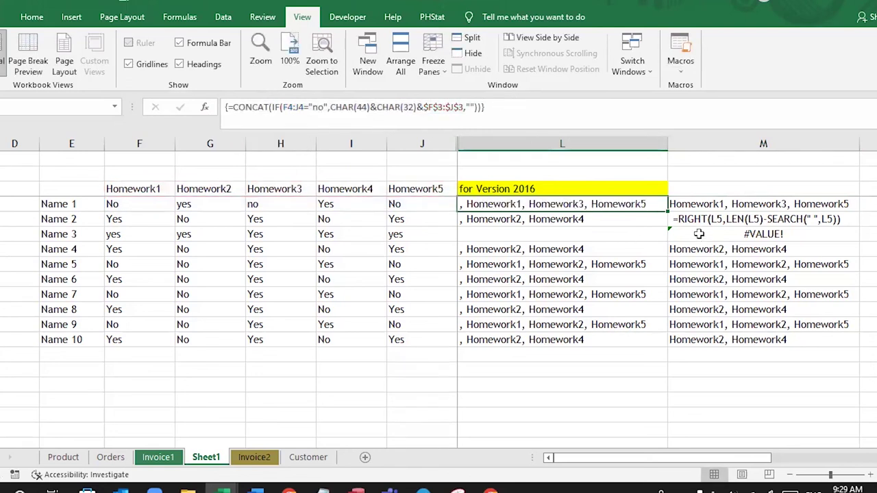
Replace L4 in the text argument of M4's RIGHT function with the copied CONCAT formula.
left_click(692, 204)
double_click(692, 204)
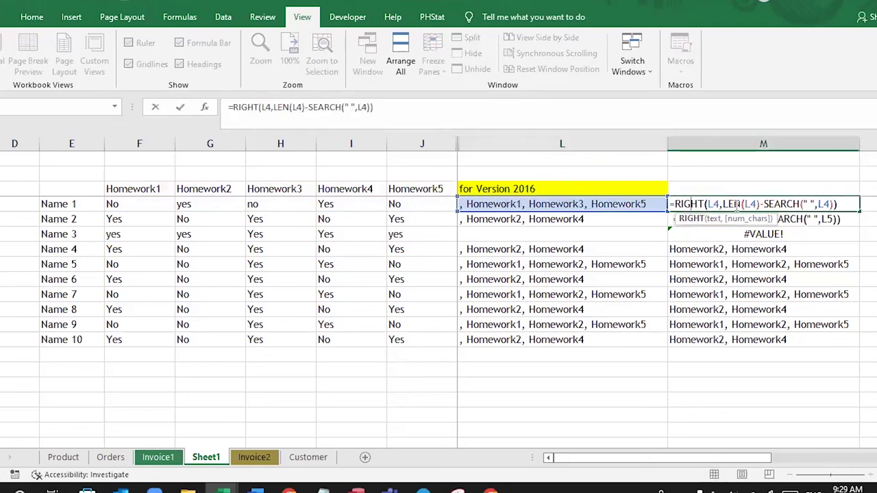
double_click(711, 204)
key("ctrl+v")
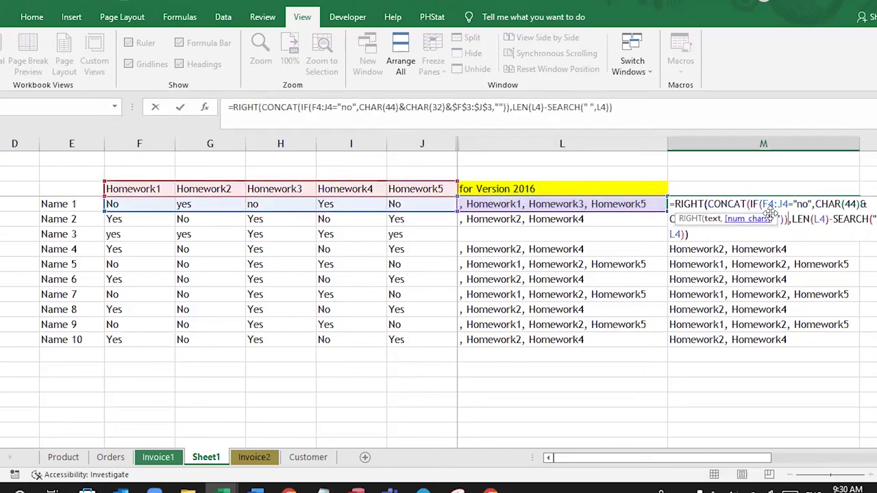
left_click_drag(764, 219, 776, 253)
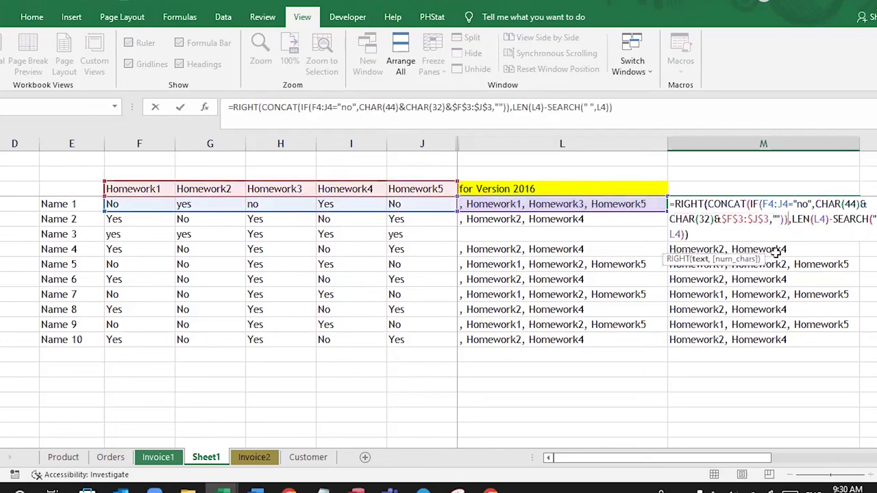
Replace the L4 references inside LEN and SEARCH in M4's formula with the copied CONCAT formula.
double_click(821, 218)
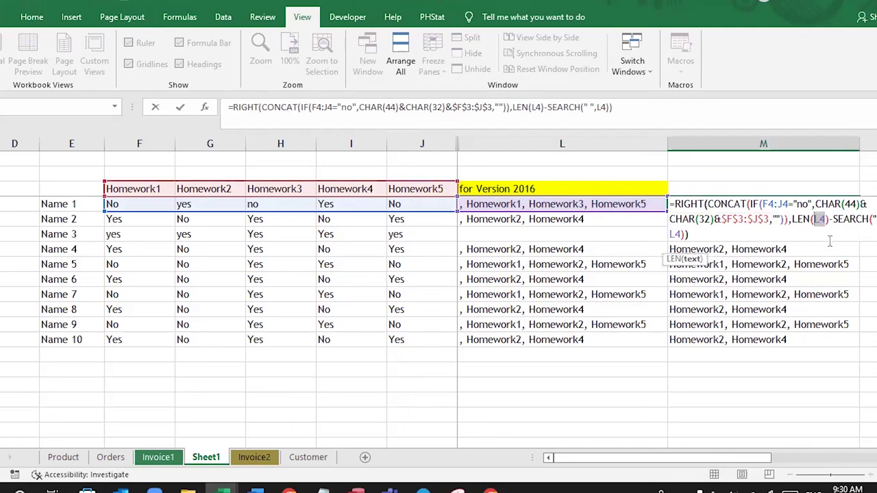
key("ctrl+v")
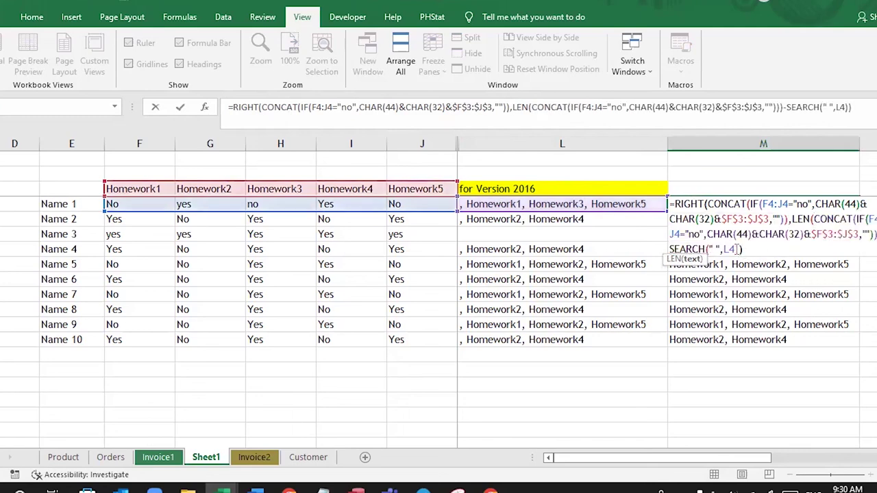
left_click_drag(736, 249, 723, 249)
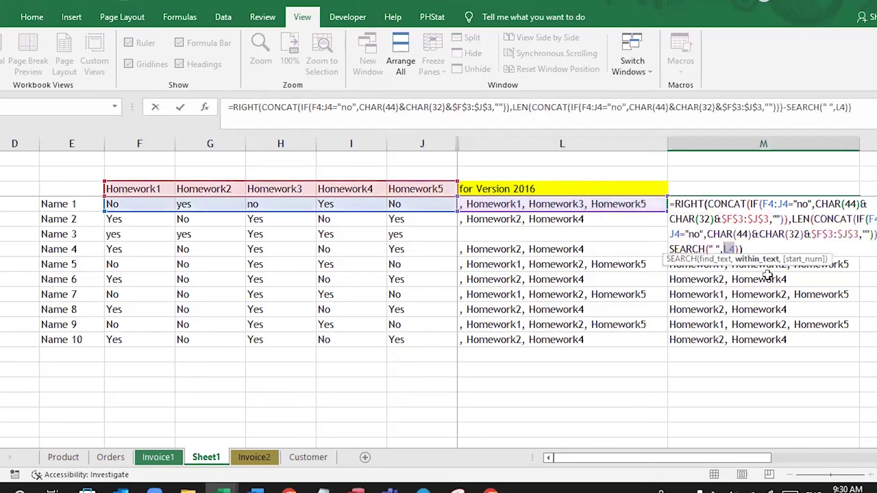
key("ctrl+v")
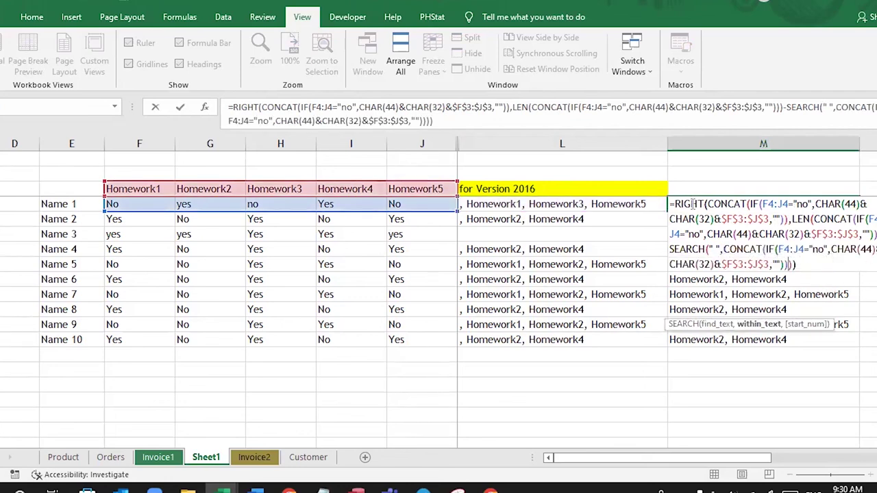
left_click_drag(766, 204, 785, 203)
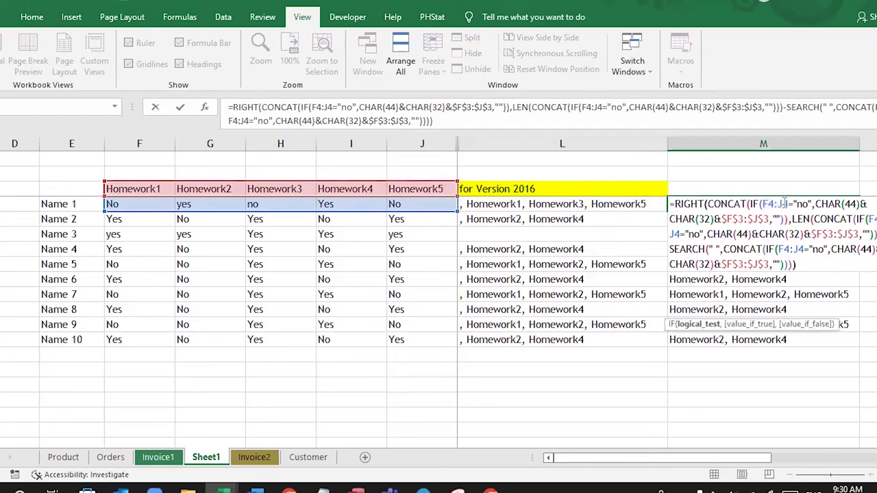
left_click(823, 266)
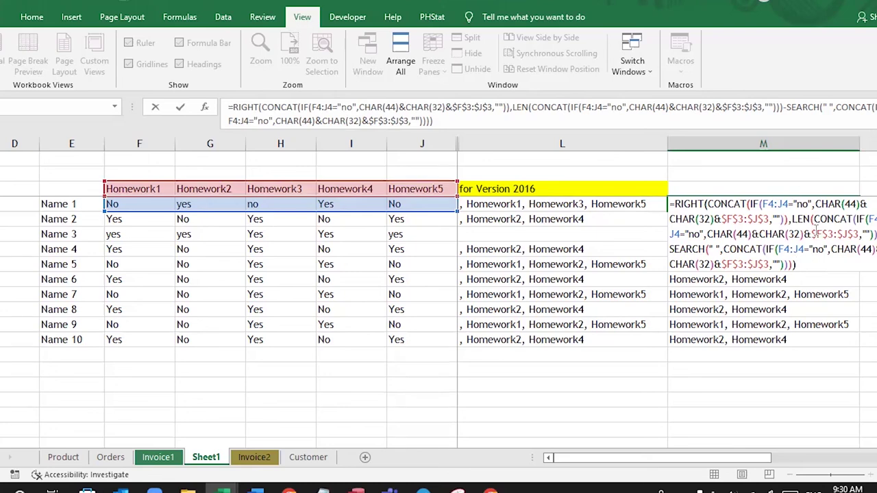
Enter M4's nested RIGHT, LEN, SEARCH and CONCAT formula as an array formula and fill it down through M13.
key("ctrl+shift+Return")
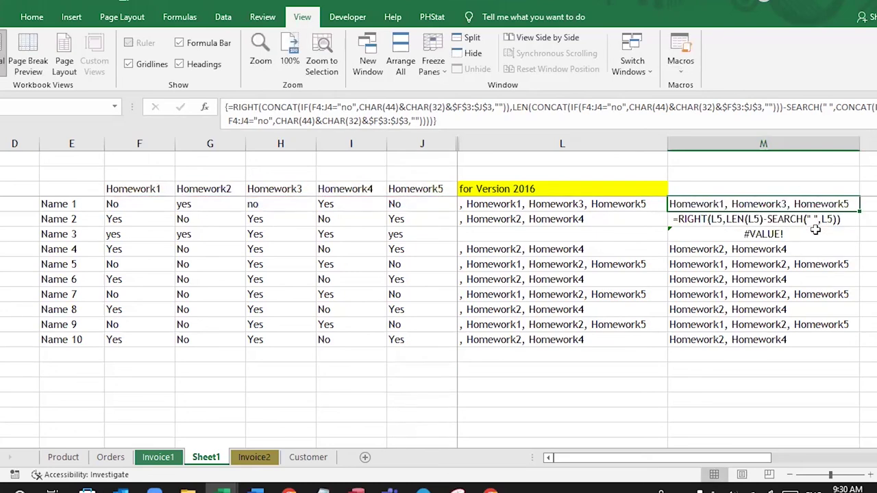
left_click_drag(859, 212, 861, 346)
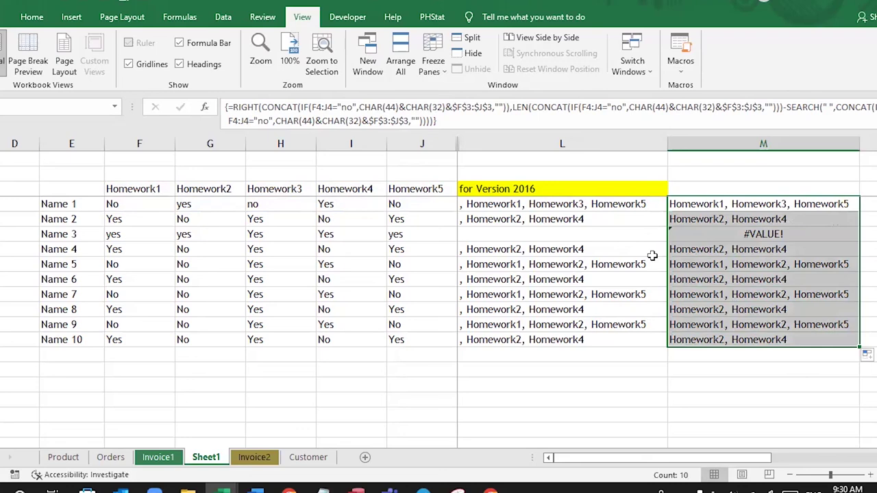
Examine the array formula in M6 and the Name 3 homework cells it refers to, leaving the formula as it is.
left_click(728, 237)
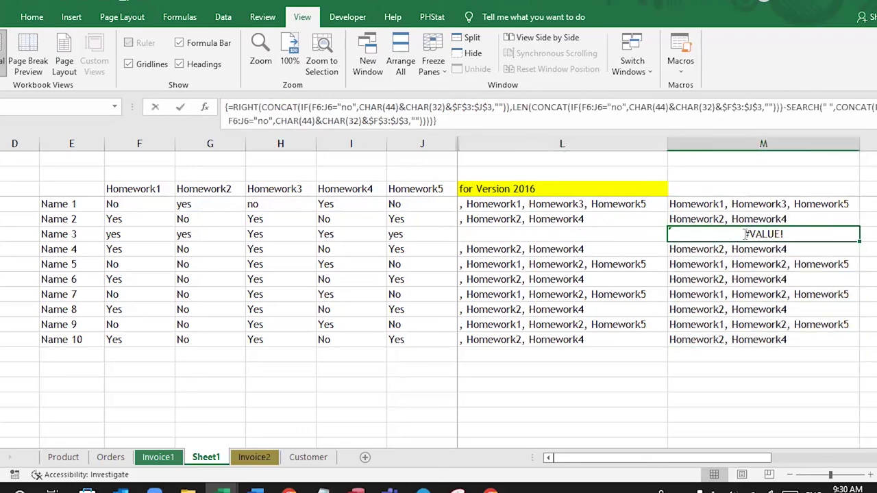
key("F2")
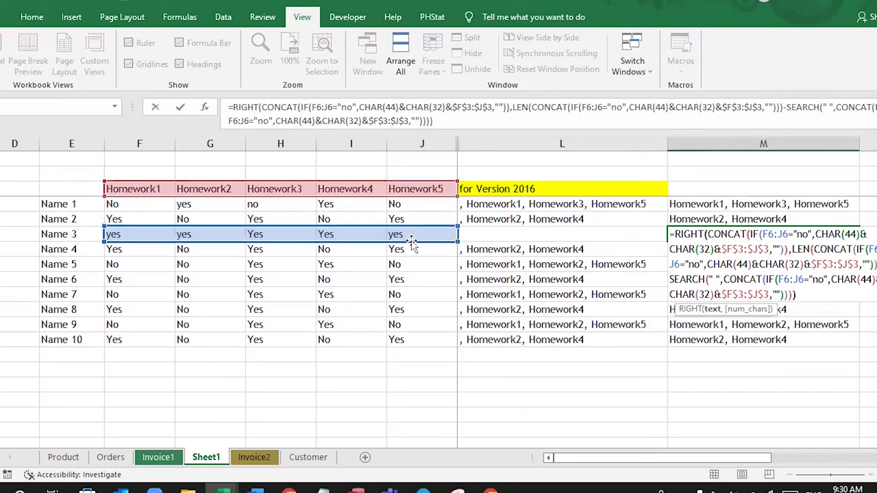
key("ctrl+shift+Return")
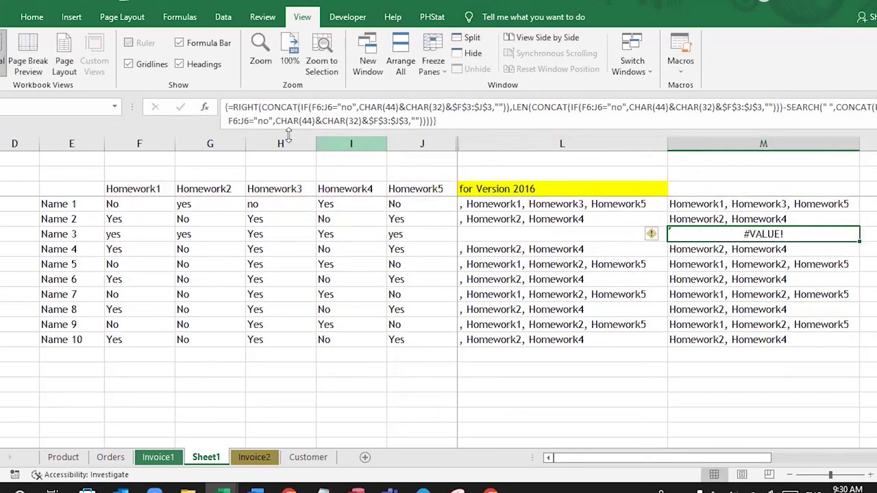
left_click(233, 107)
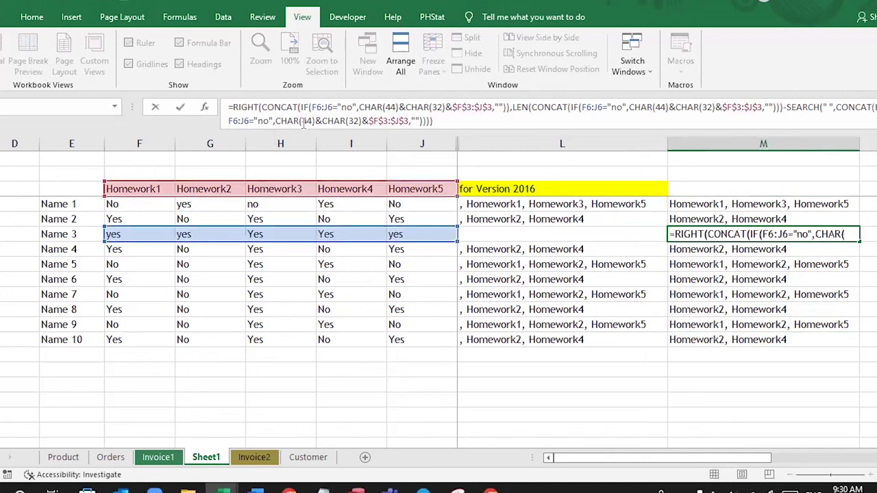
left_click_drag(373, 235, 393, 243)
key("ctrl+shift+Return")
left_click(552, 239)
left_click(756, 234)
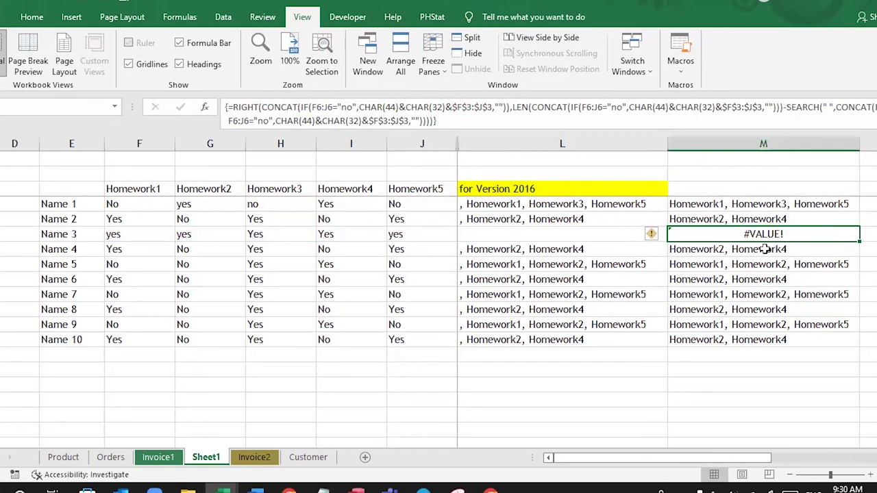
Wrap M4's whole RIGHT formula in IFERROR as its value argument and add the comma for the value_if_error argument.
key("Up")
key("Up")
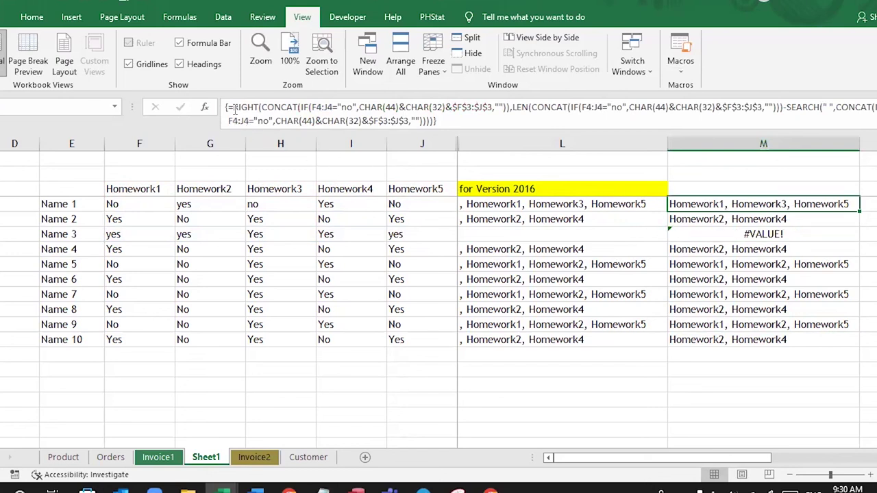
left_click(234, 110)
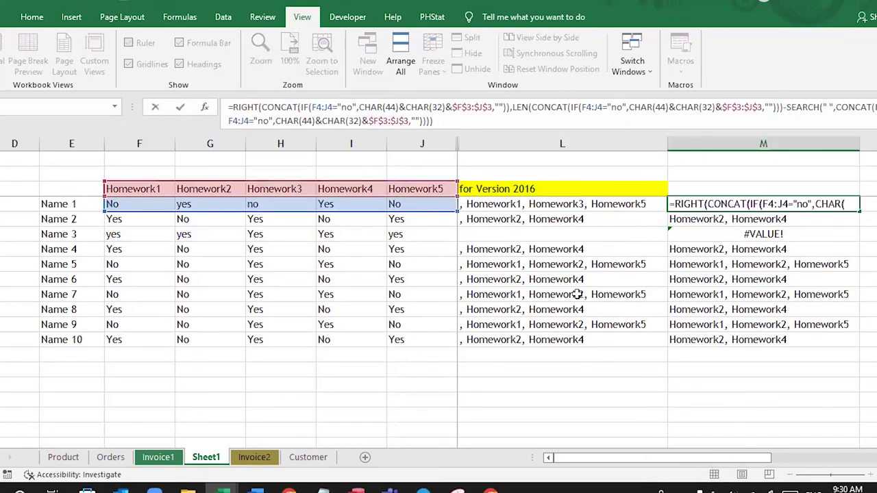
type("IFERROR(")
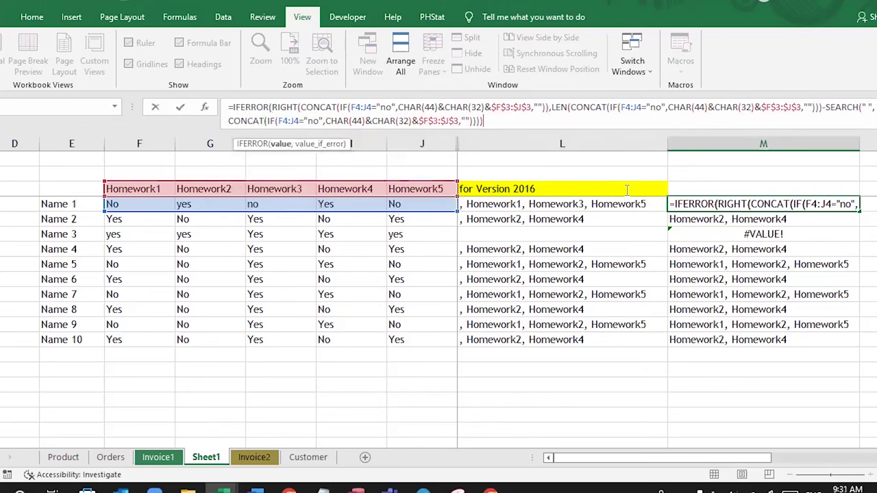
type(",")
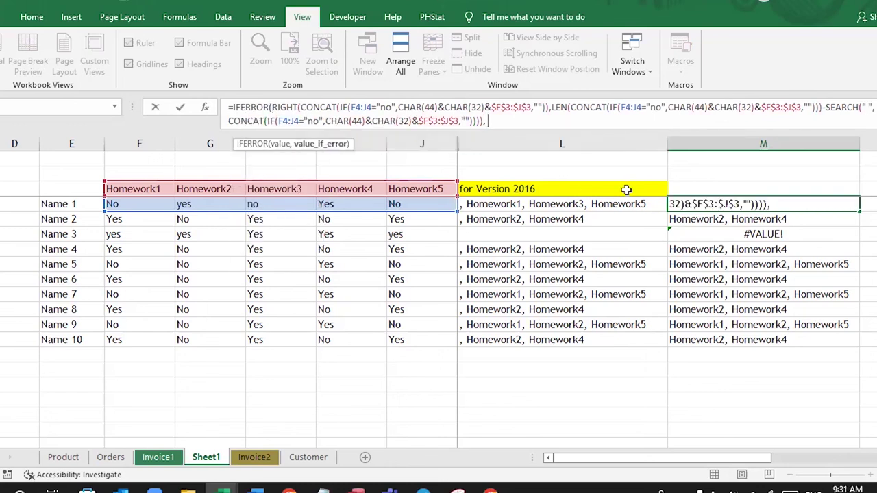